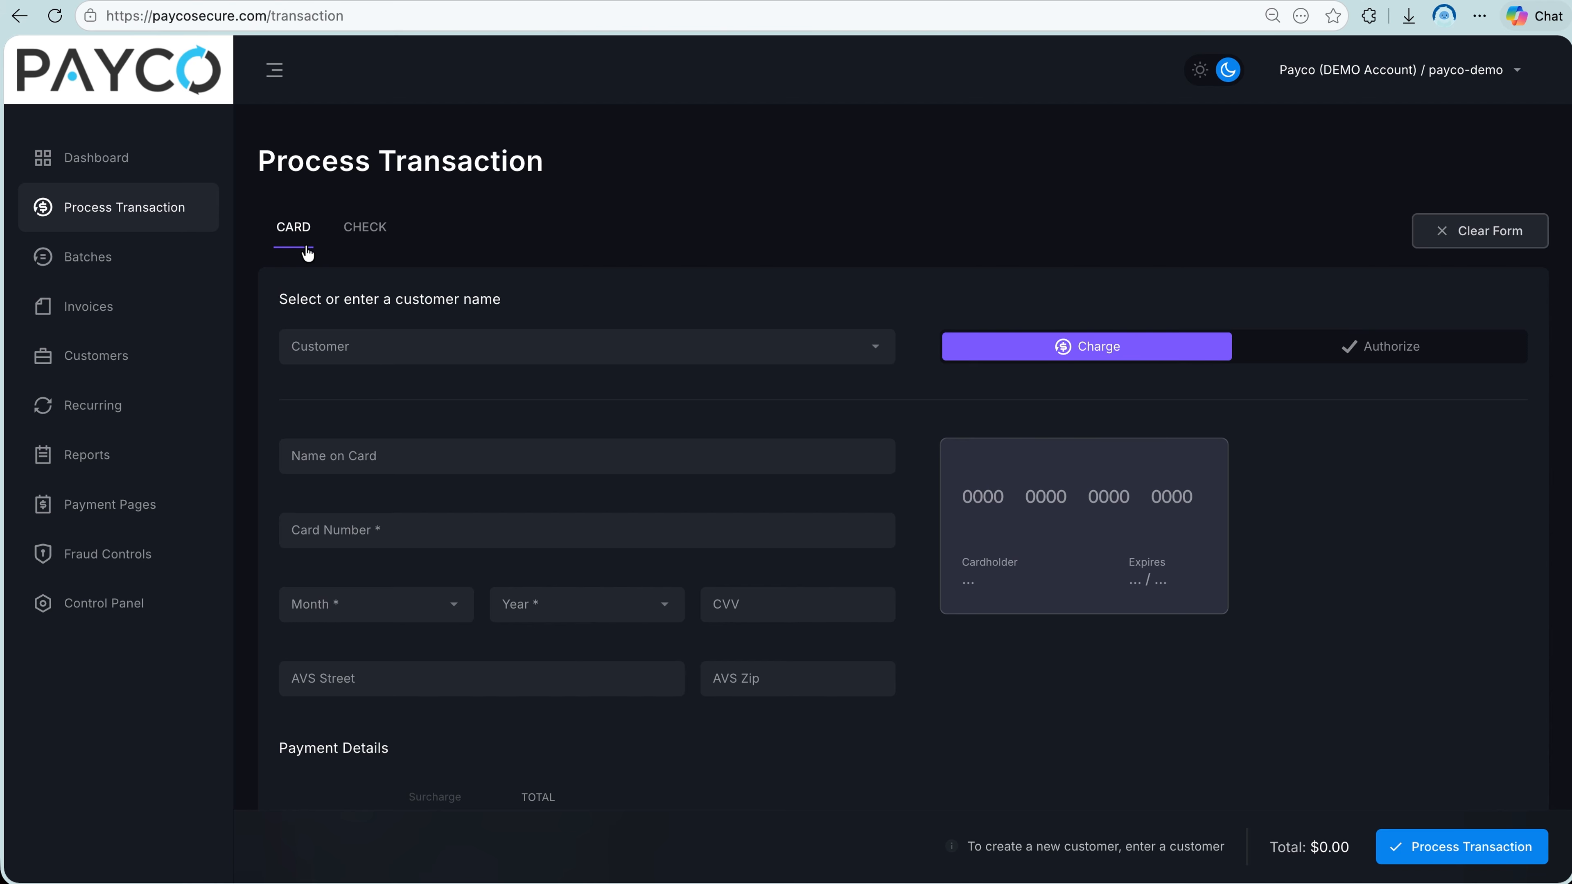
Enter test as the customer for the card transaction, and fill in the name on the card and the card number.
{"action": "left_click", "coordinate": [393, 349]}
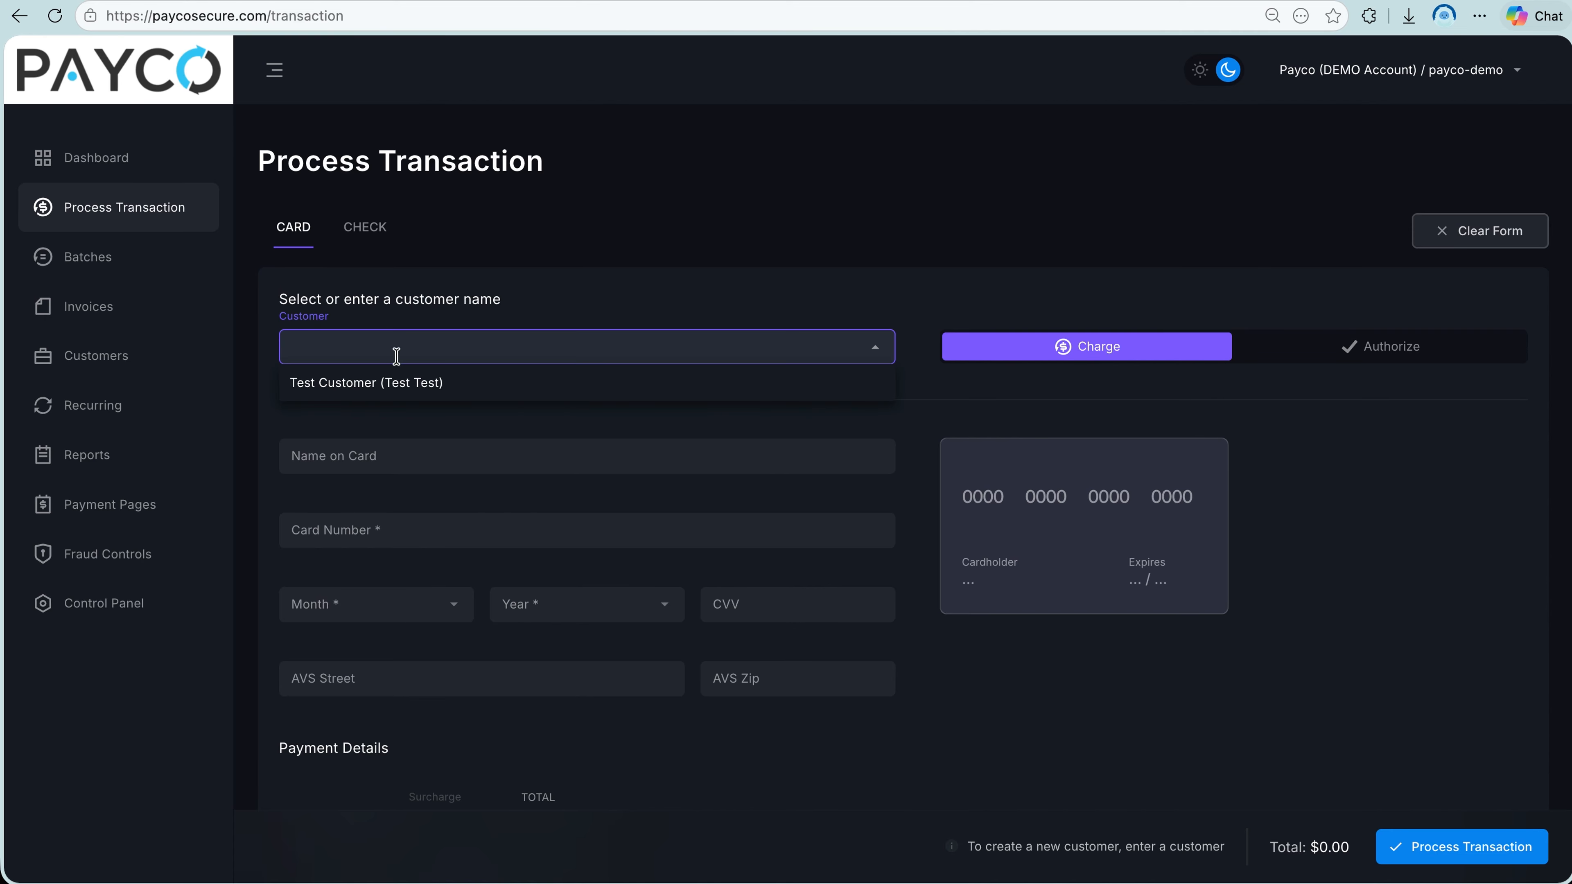
{"action": "left_click", "coordinate": [398, 457]}
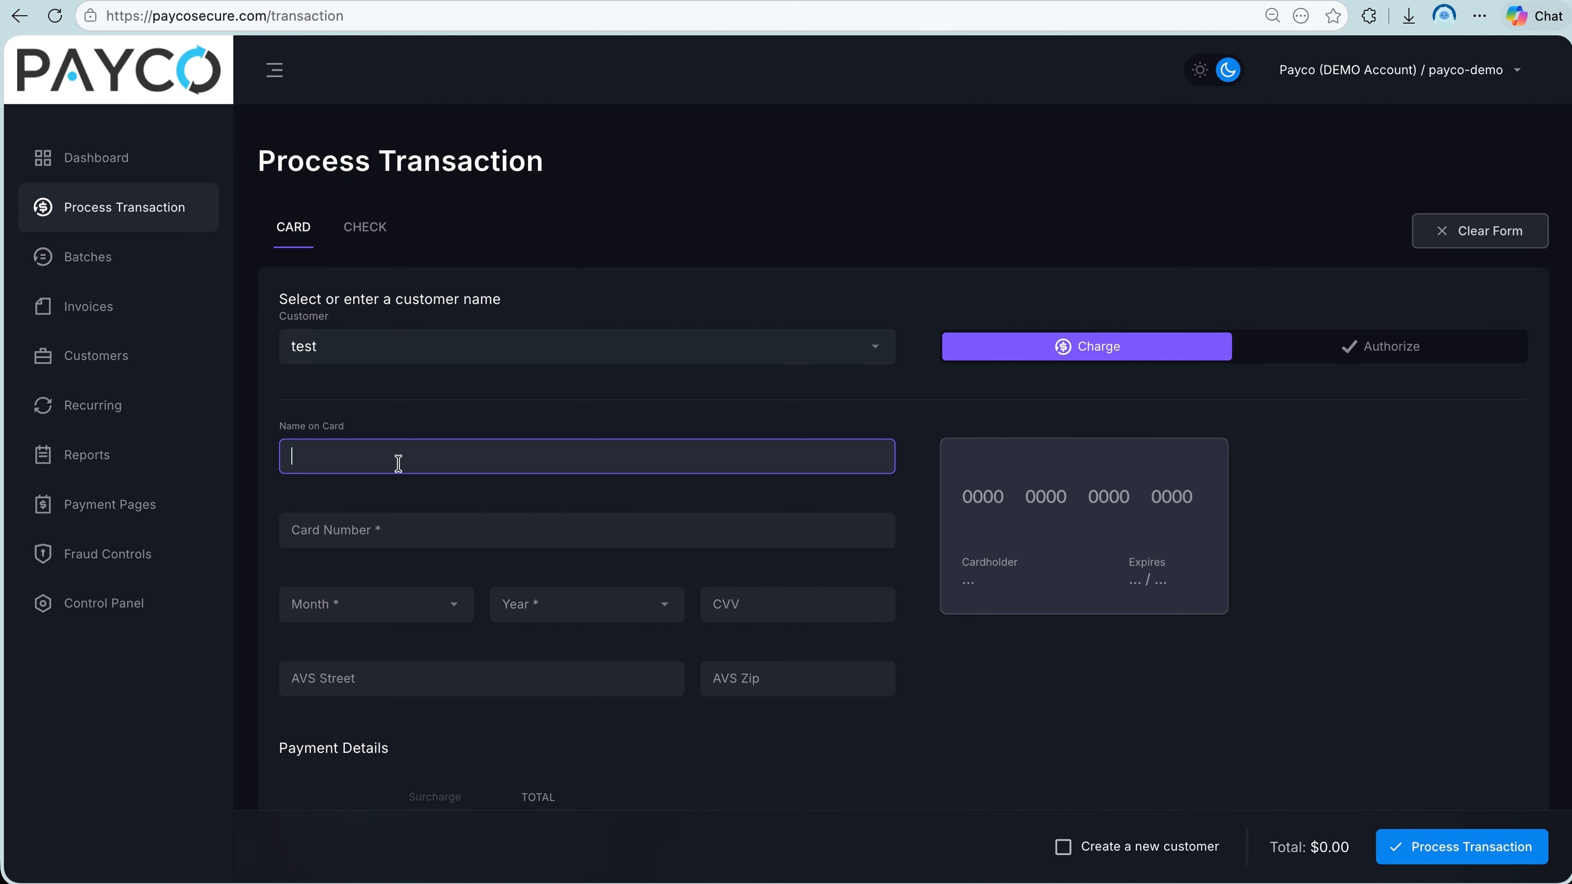
{"action": "type", "text": "Arian"}
{"action": "left_click", "coordinate": [382, 543]}
{"action": "key", "text": "ctrl+v"}
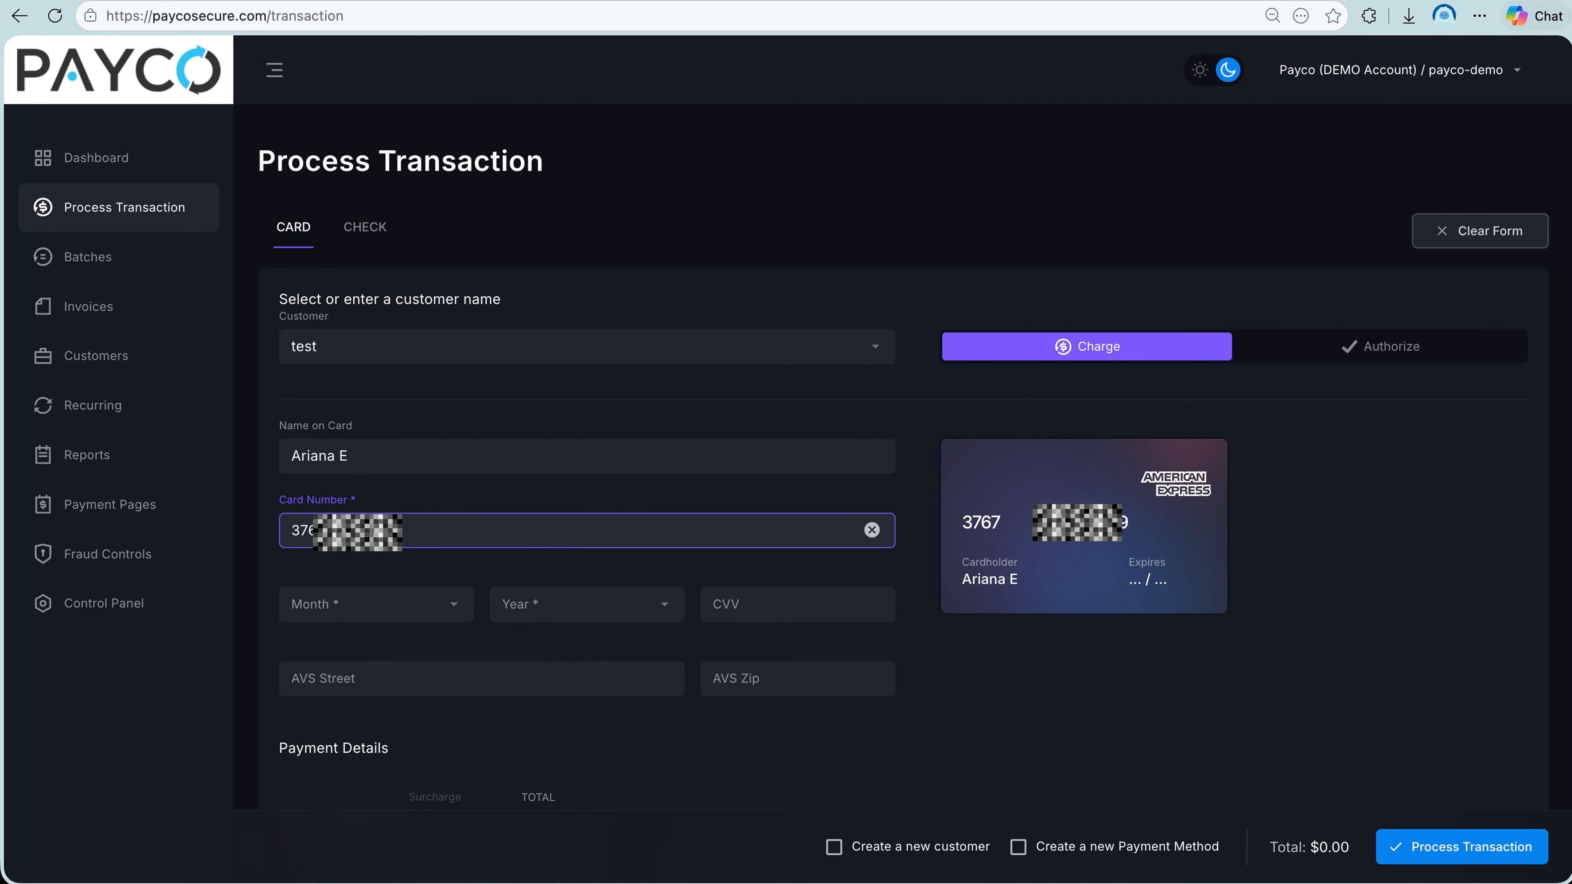
Set the card's expiry to month 12 and year 2028.
{"action": "left_click", "coordinate": [351, 603]}
{"action": "type", "text": "12"}
{"action": "left_click", "coordinate": [437, 641]}
{"action": "left_click", "coordinate": [556, 610]}
{"action": "type", "text": "2028"}
{"action": "left_click", "coordinate": [561, 645]}
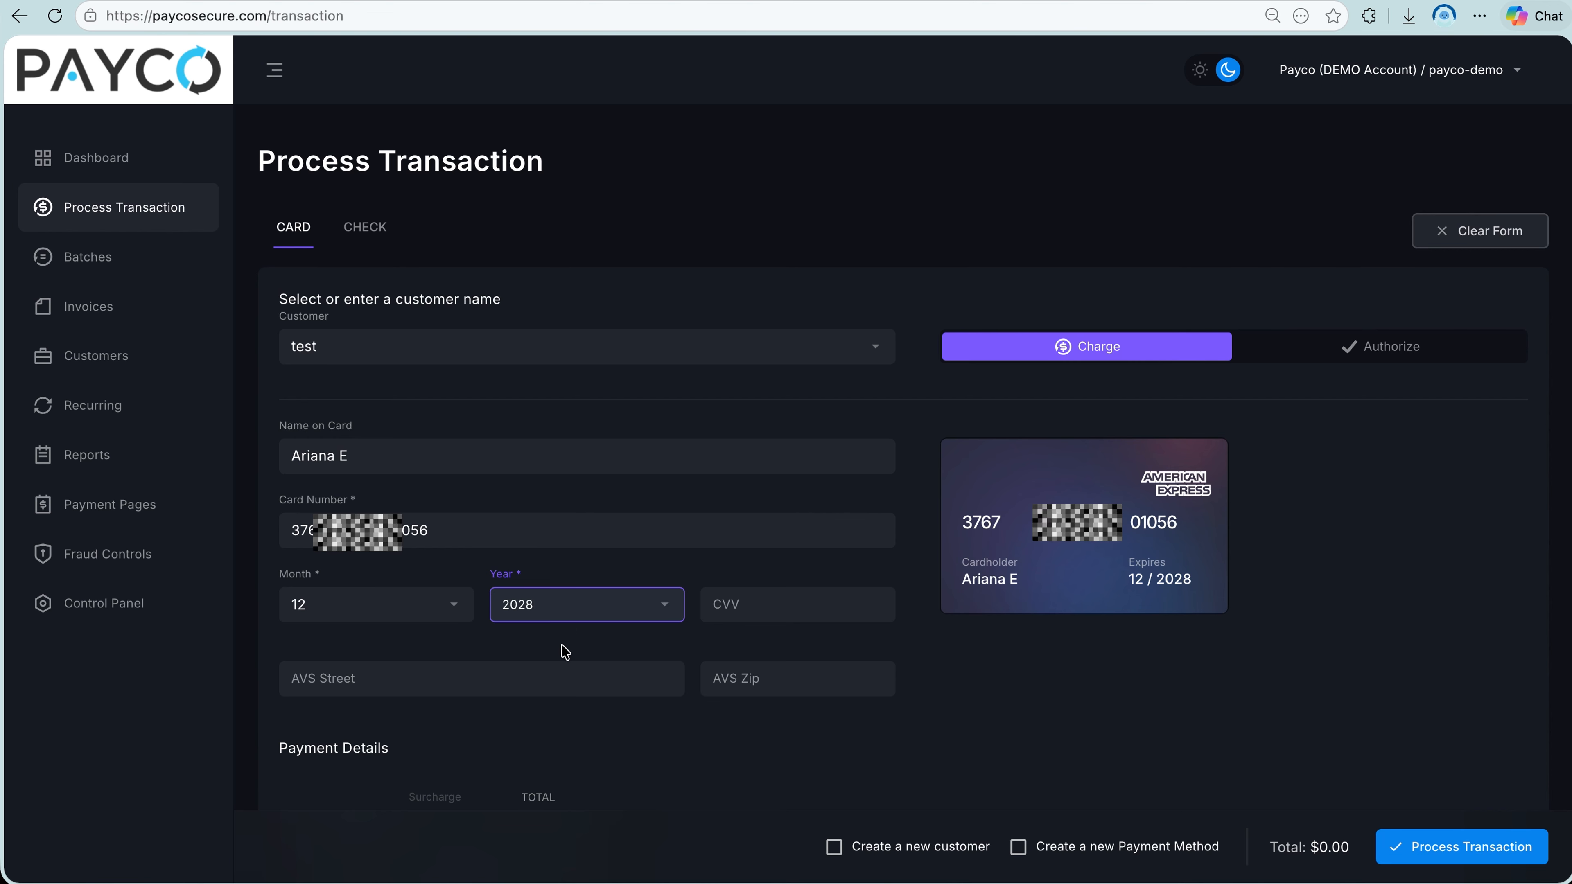
Fill in the card's CVV security code and the AVS zip code.
{"action": "left_click", "coordinate": [733, 618]}
{"action": "left_click", "coordinate": [774, 678]}
{"action": "type", "text": "91206"}
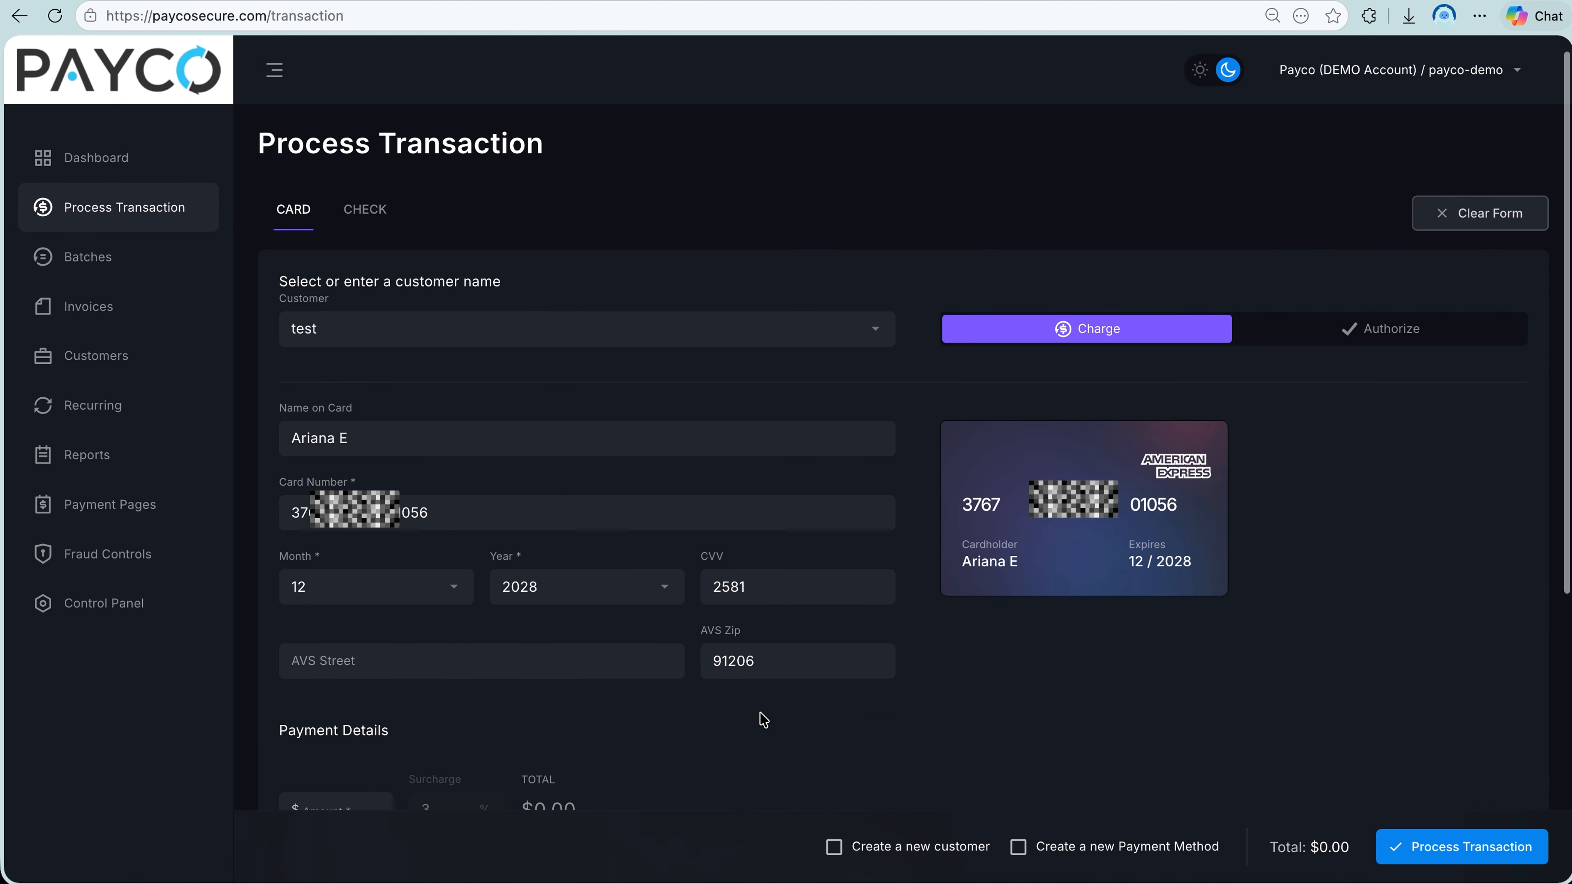
Set the card payment amount to $1.00 under Payment Details.
{"action": "scroll", "coordinate": [762, 720], "scroll_direction": "down", "scroll_amount": 1}
{"action": "left_click", "coordinate": [323, 777]}
{"action": "type", "text": "1.00"}
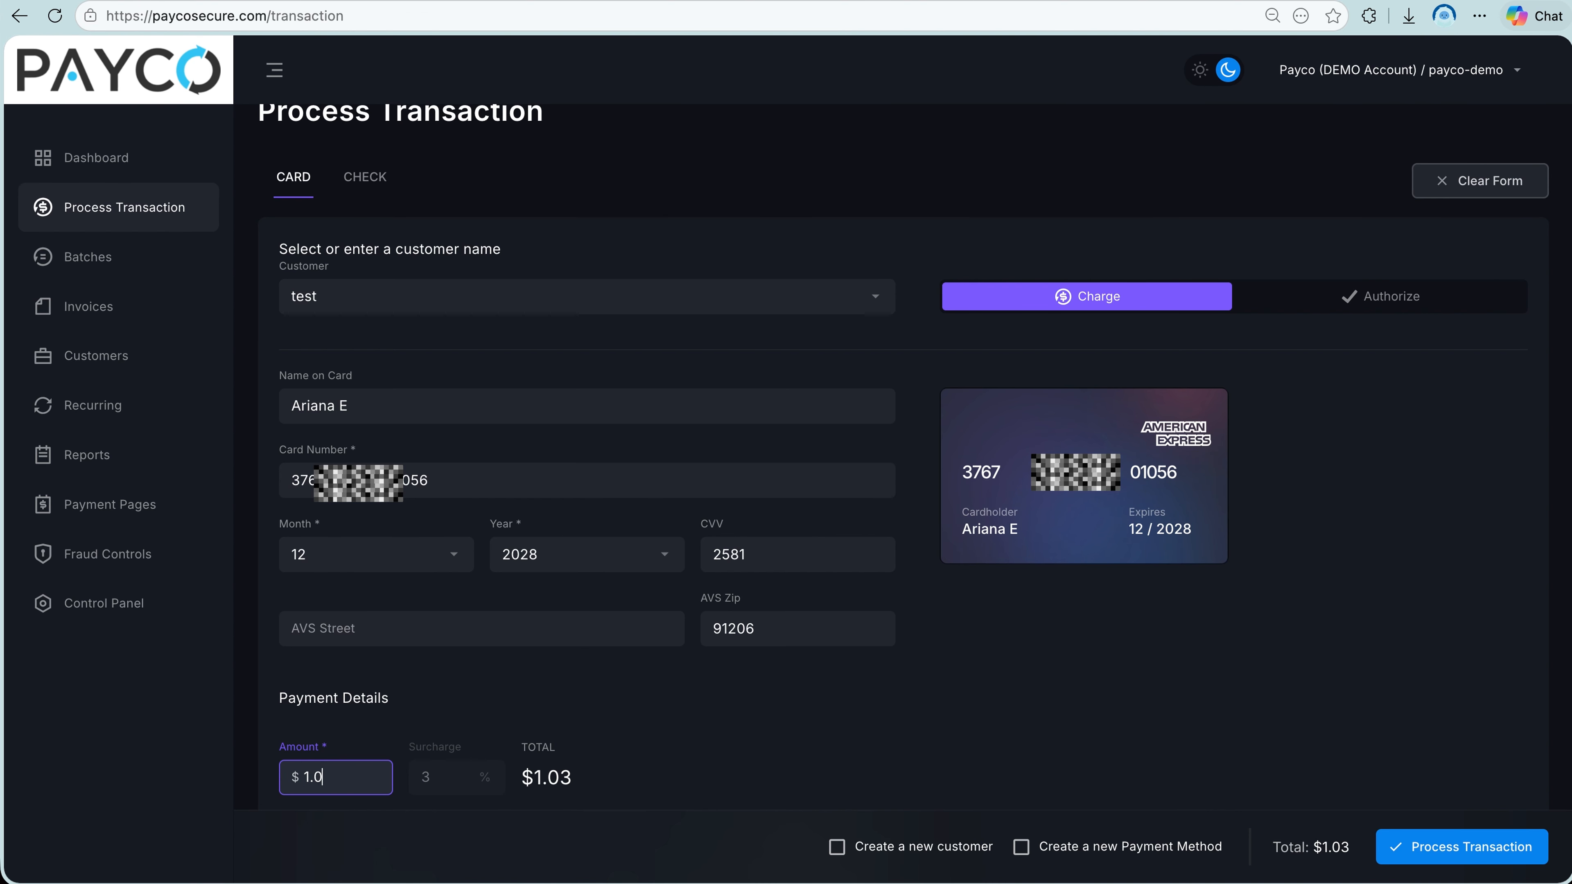
{"action": "left_click", "coordinate": [443, 787]}
{"action": "scroll", "coordinate": [521, 786], "scroll_direction": "down", "scroll_amount": 3}
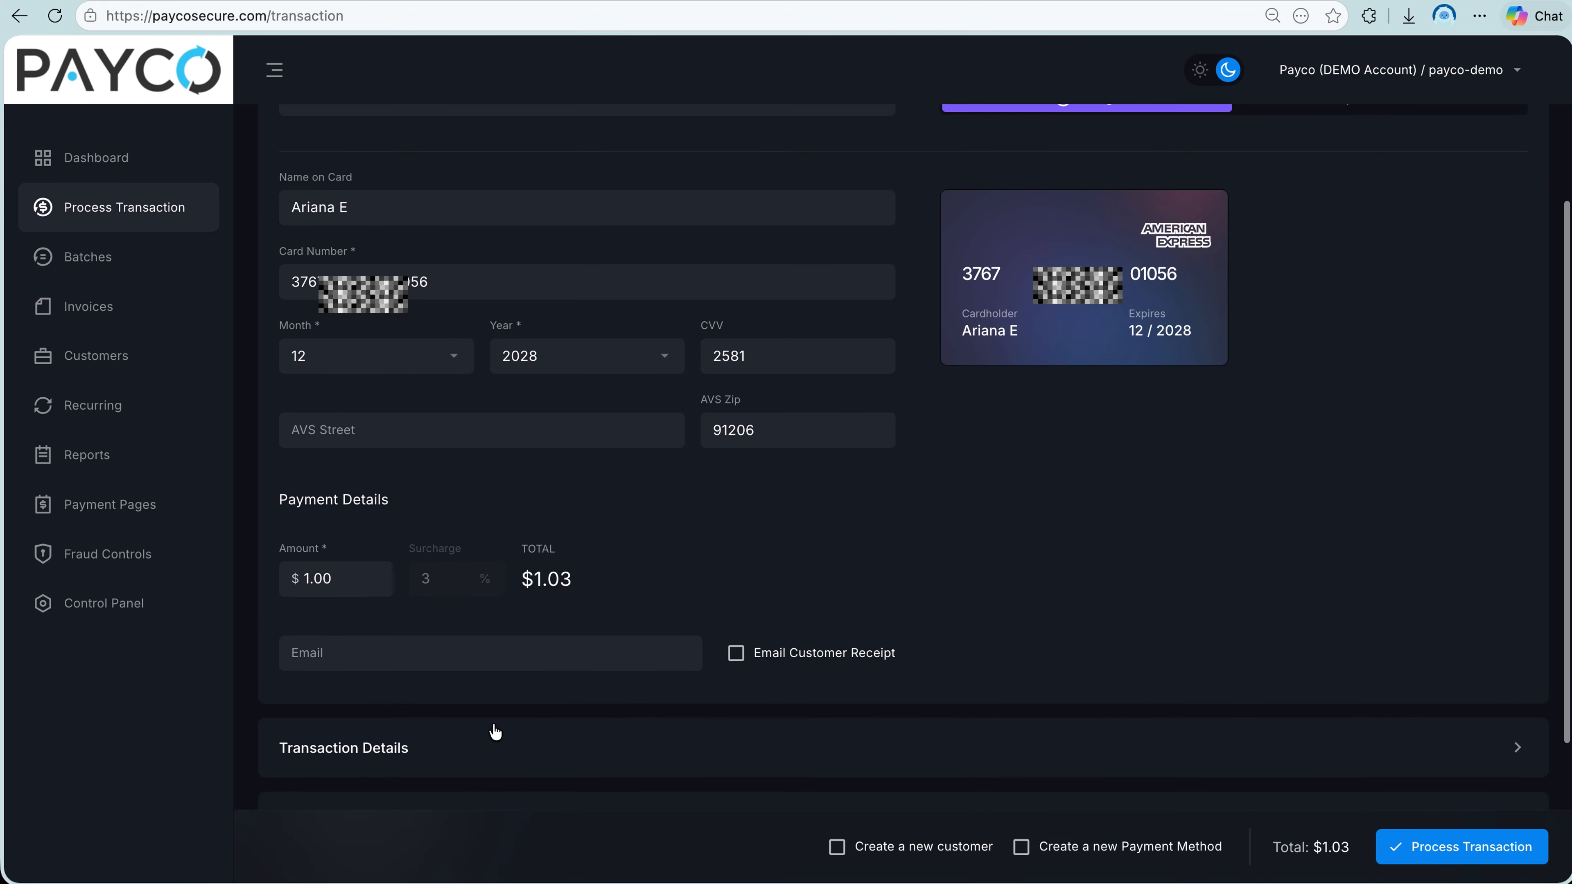
Fill in the customer's e-mail for the card payment and have the customer receipt e-mailed.
{"action": "left_click", "coordinate": [409, 654]}
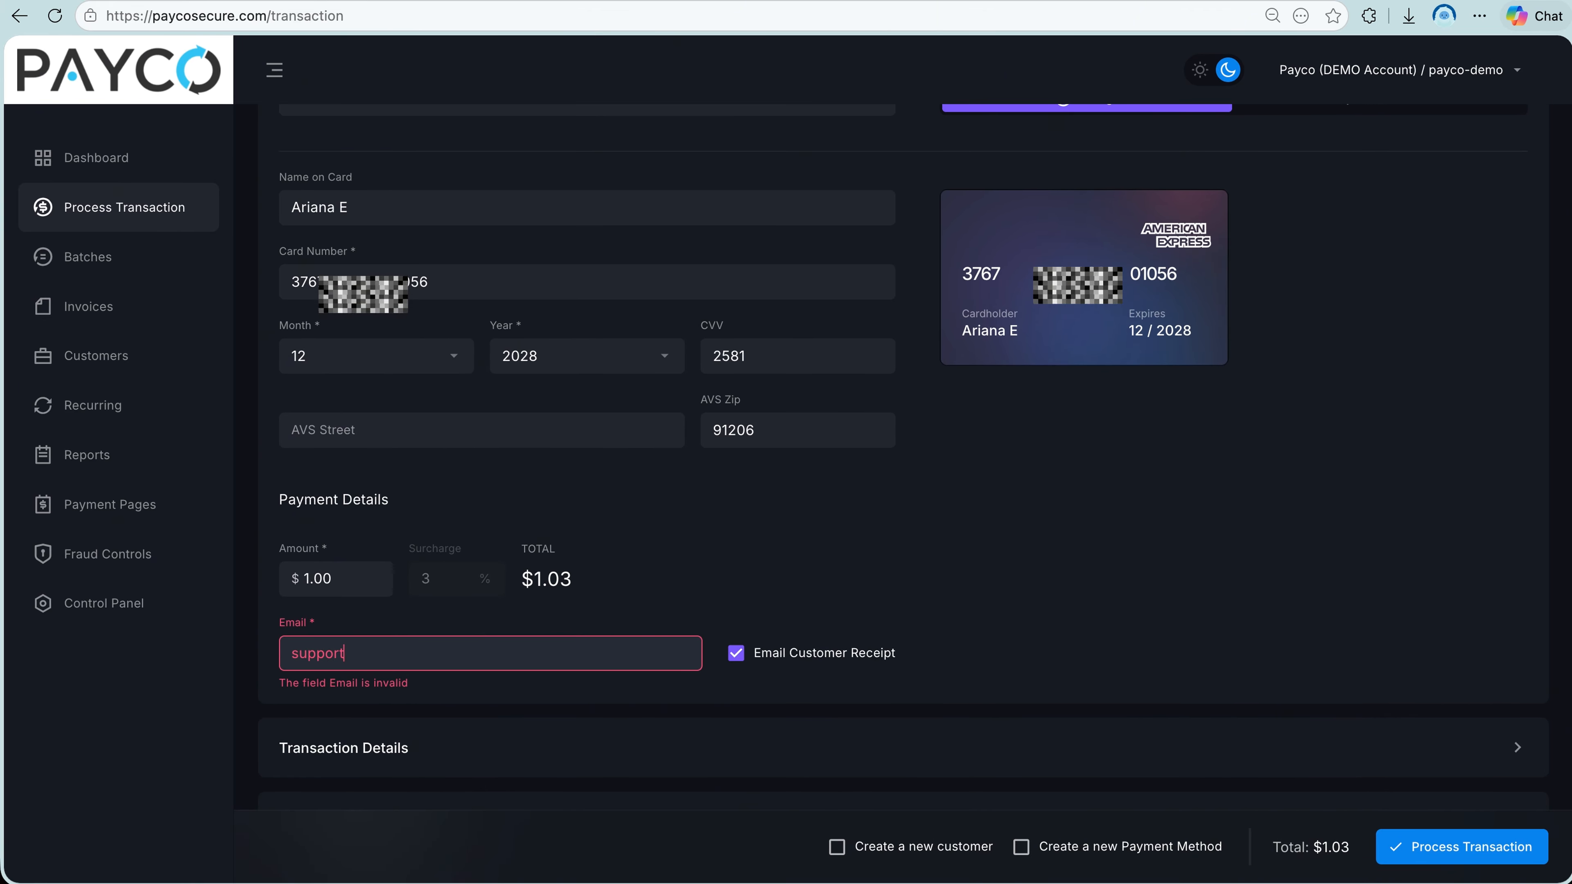
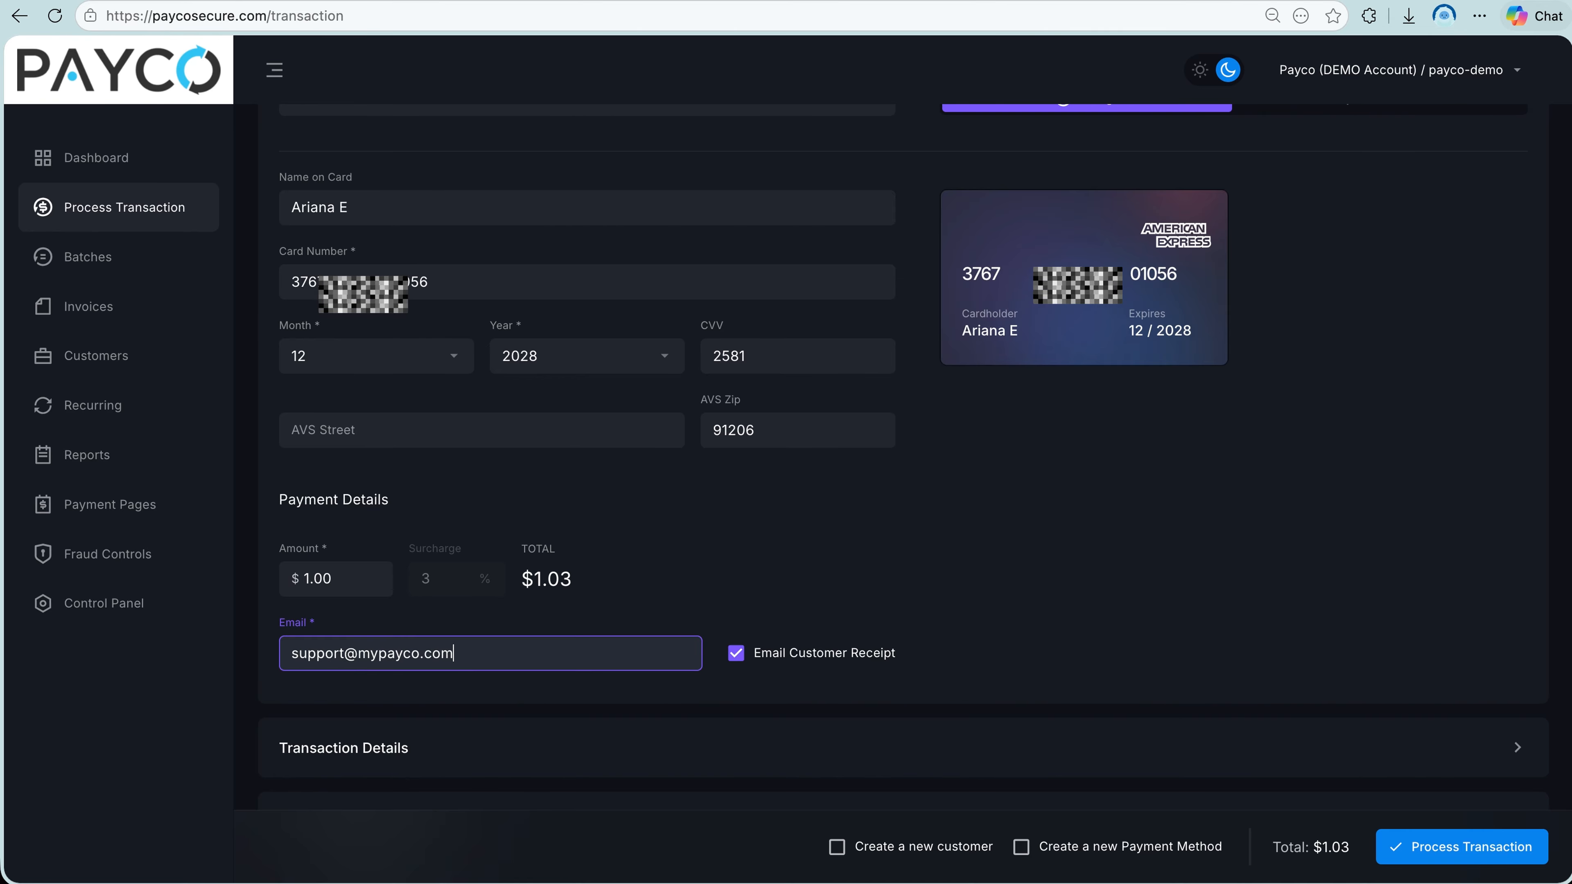
{"action": "left_click", "coordinate": [733, 656]}
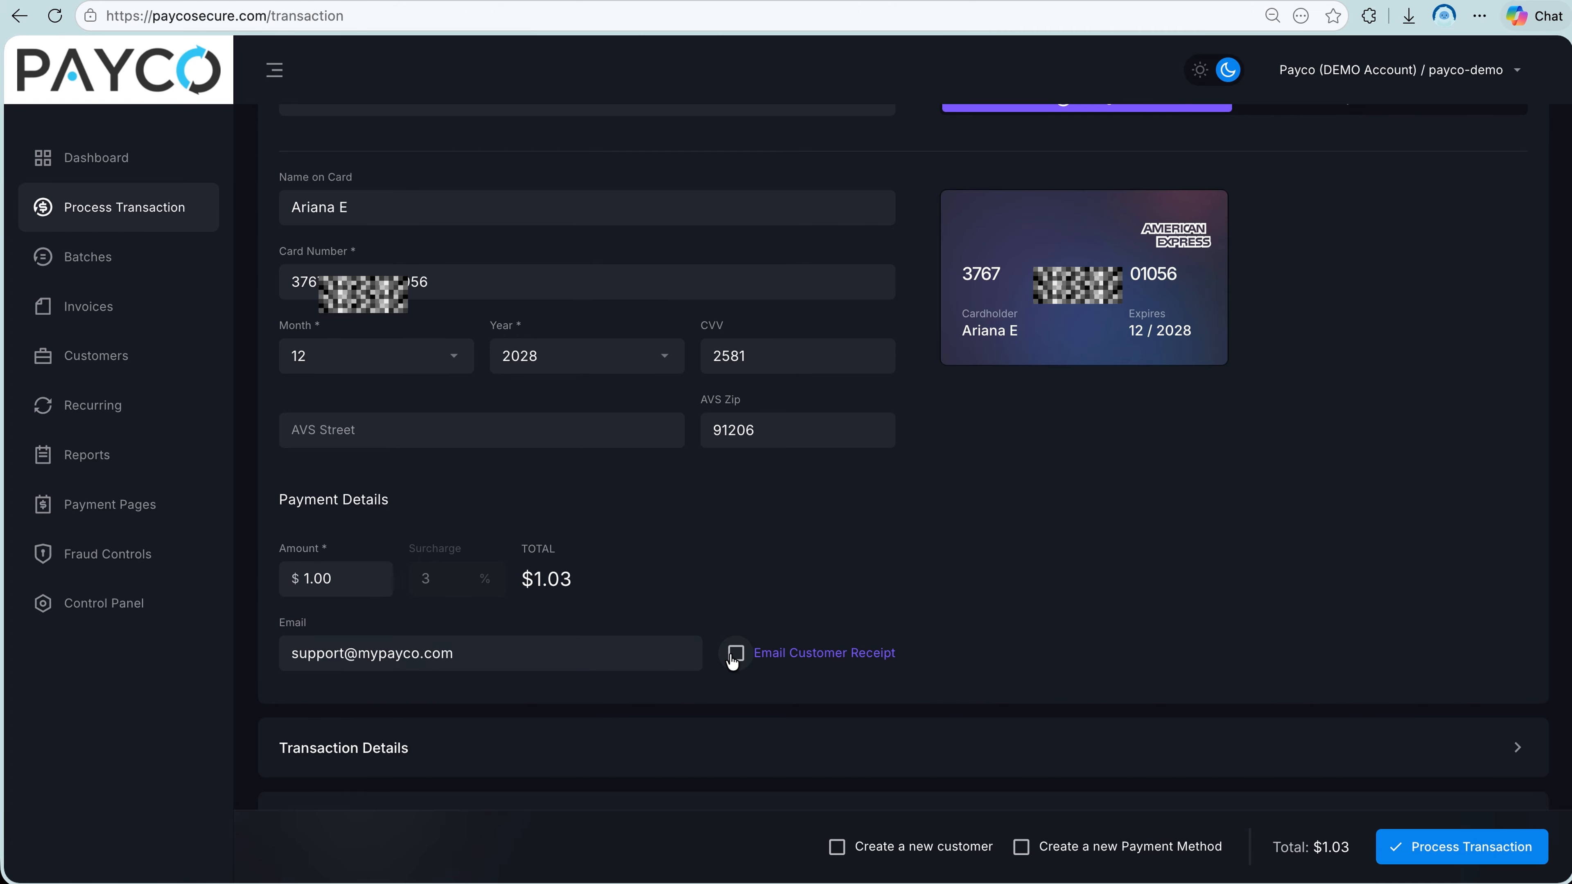
{"action": "left_click", "coordinate": [733, 656]}
Expand the card form's Transaction Details, Billing and Shipping Info, Recurring Payment and Product Details sections to review their optional fields.
{"action": "left_click", "coordinate": [751, 748]}
{"action": "scroll", "coordinate": [750, 748], "scroll_direction": "down", "scroll_amount": 5}
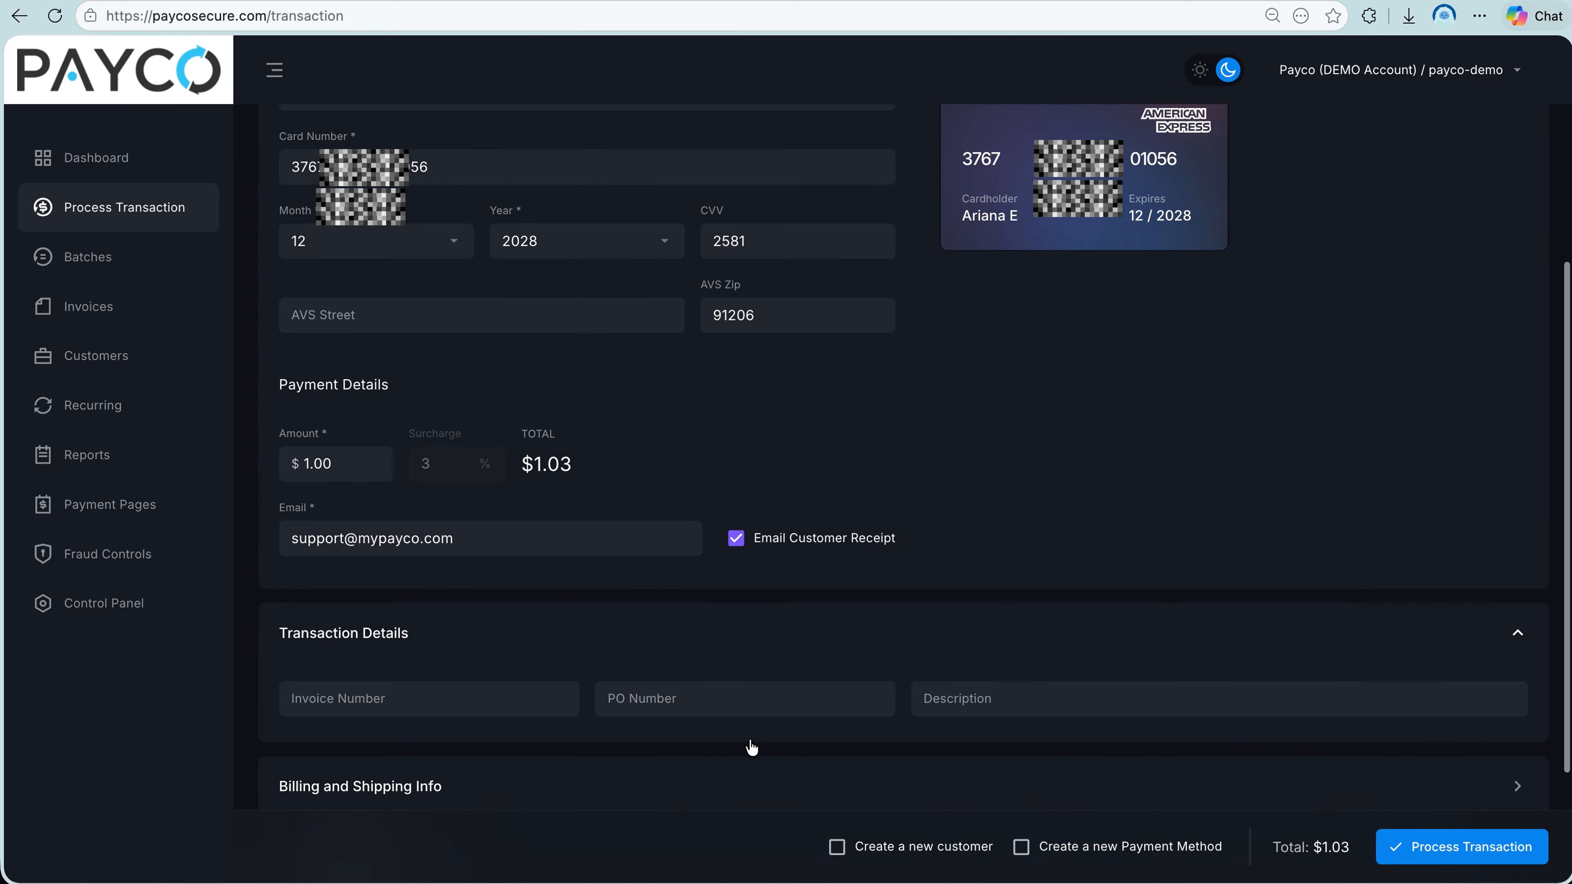
{"action": "left_click", "coordinate": [773, 625]}
{"action": "scroll", "coordinate": [772, 625], "scroll_direction": "down", "scroll_amount": 7}
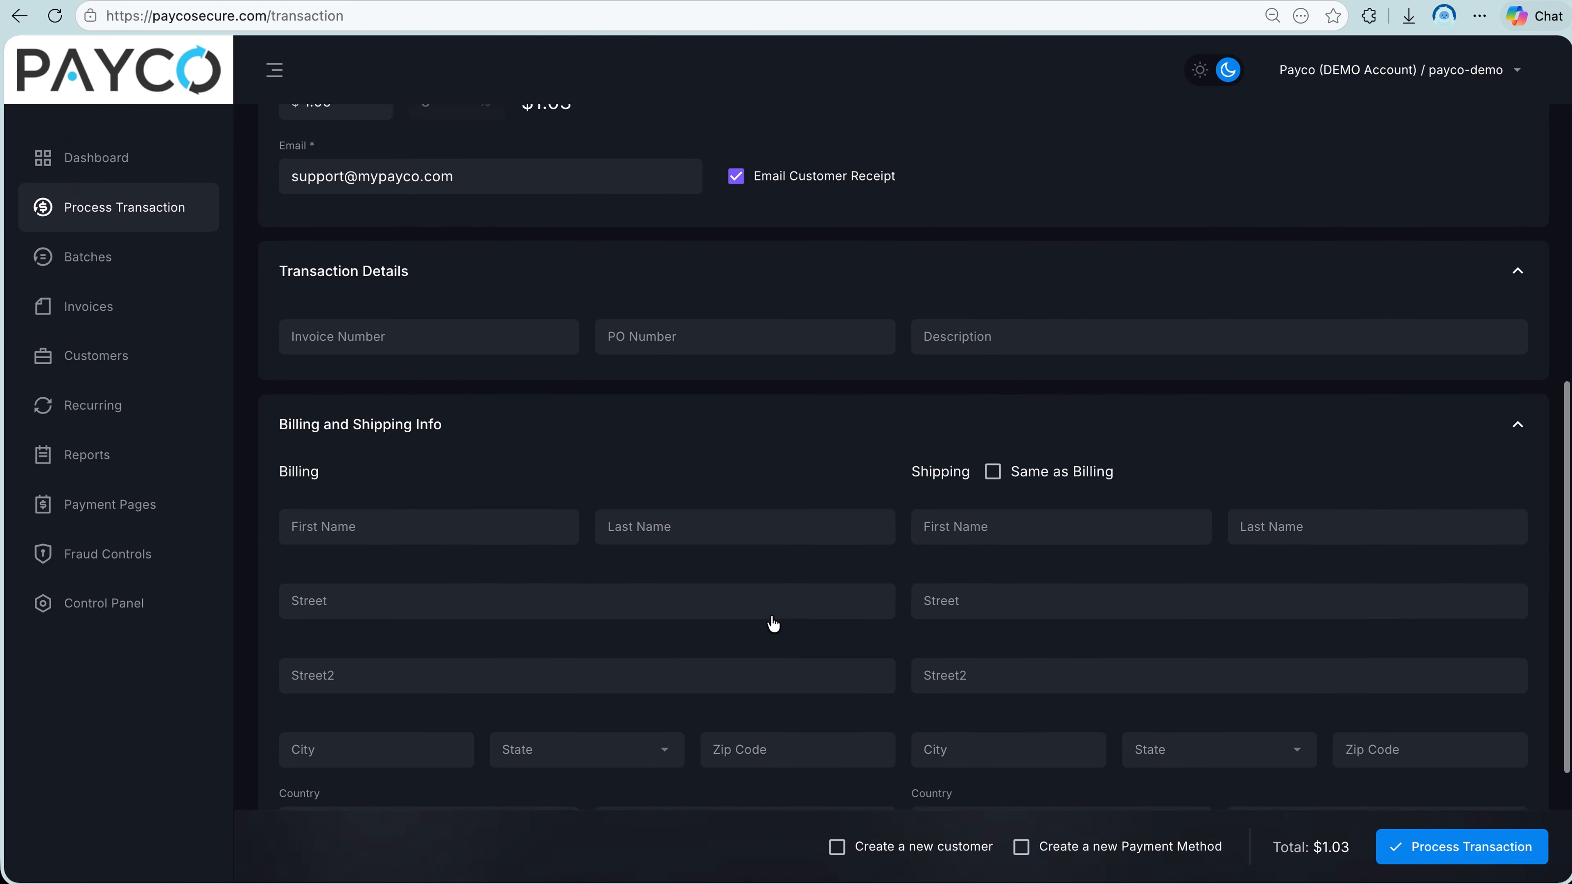
{"action": "left_click", "coordinate": [794, 683]}
{"action": "scroll", "coordinate": [794, 683], "scroll_direction": "down", "scroll_amount": 4}
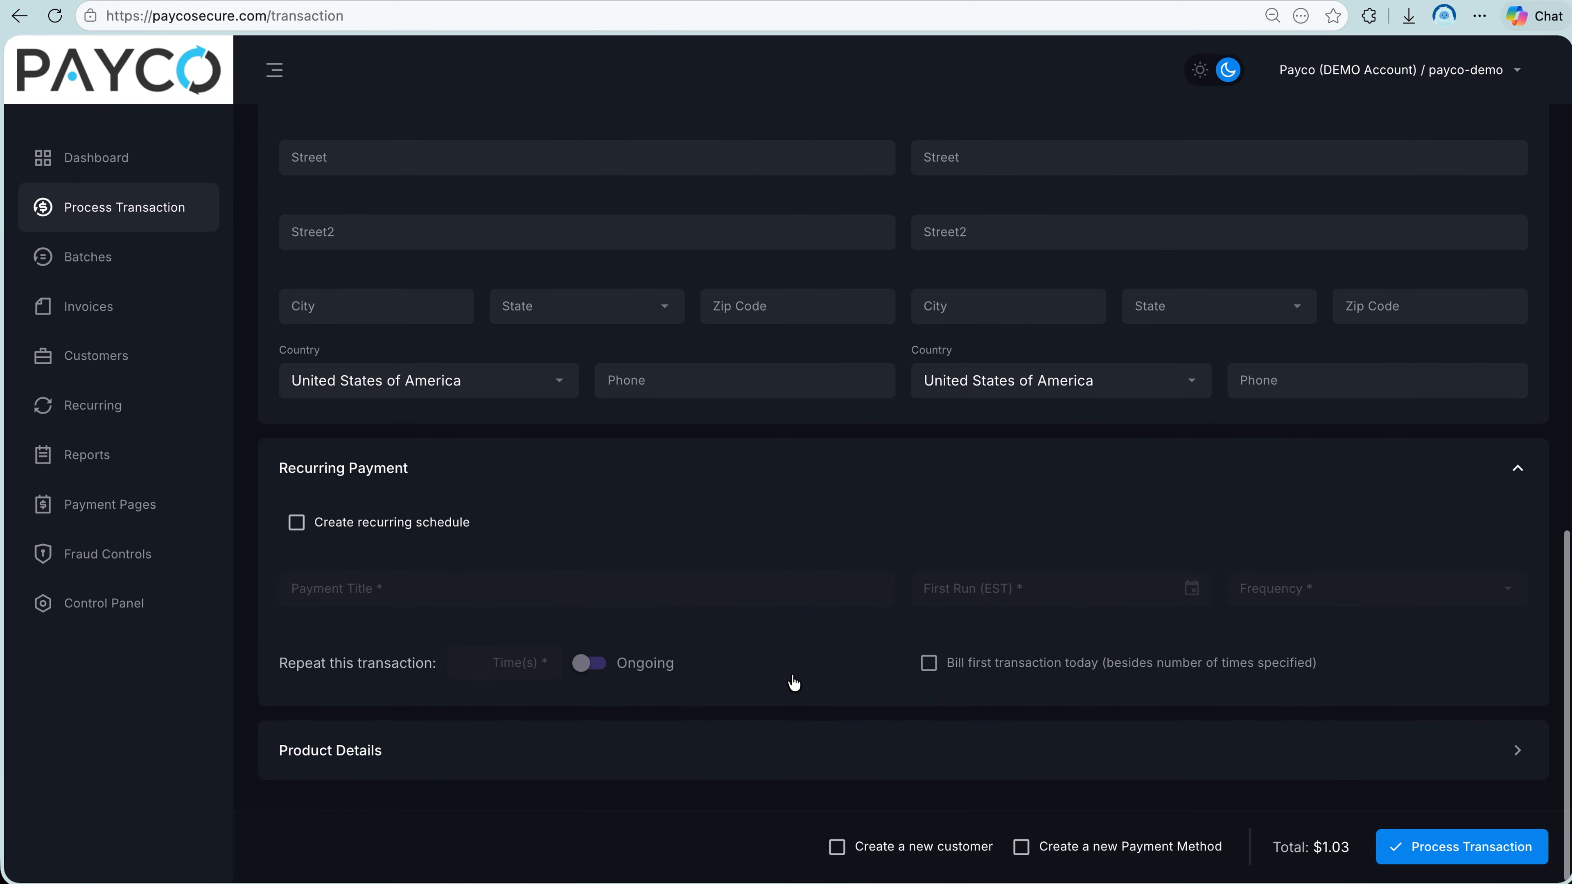
{"action": "left_click", "coordinate": [800, 751]}
Process the card charge, creating a new customer and a new payment method with it, and dismiss the receipt.
{"action": "scroll", "coordinate": [805, 762], "scroll_direction": "up", "scroll_amount": 20}
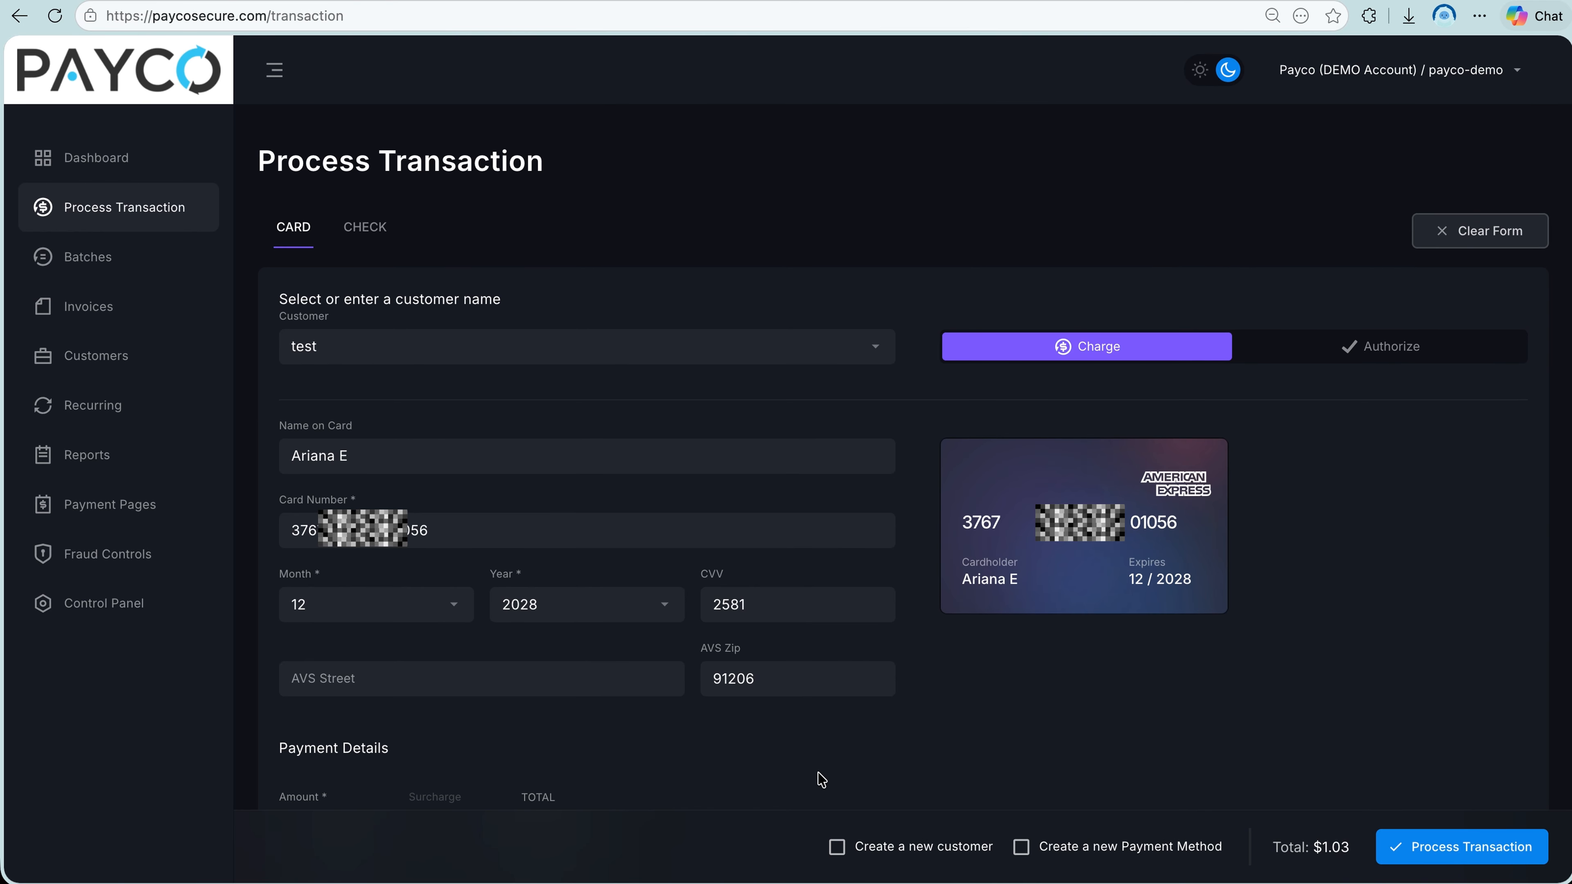
{"action": "left_click", "coordinate": [836, 847]}
{"action": "left_click", "coordinate": [1022, 848]}
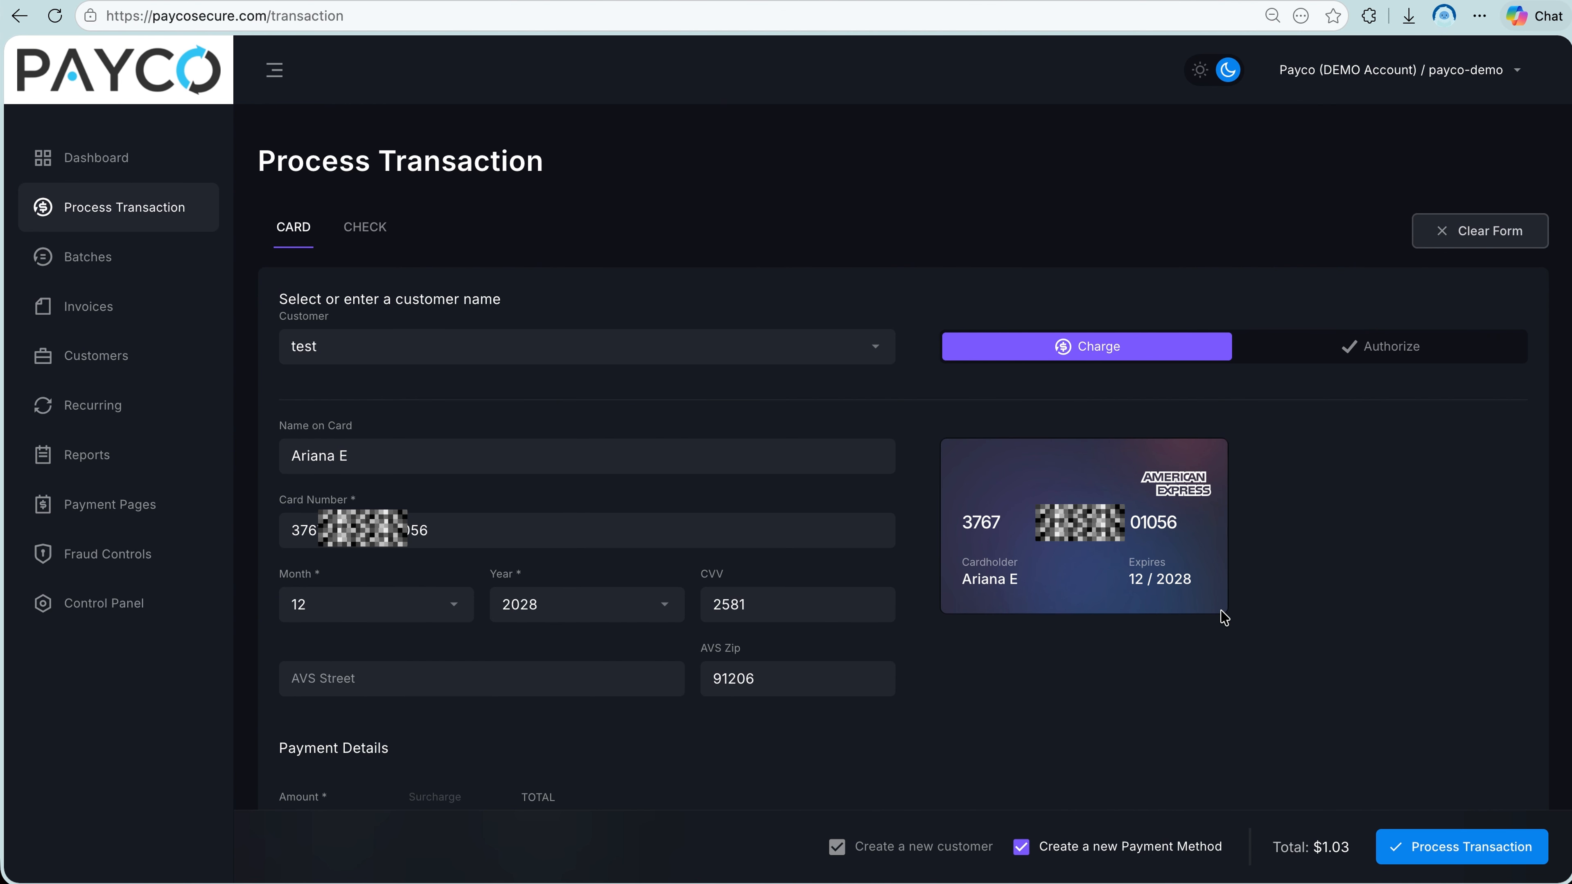
{"action": "scroll", "coordinate": [1399, 854], "scroll_direction": "down", "scroll_amount": 2}
{"action": "left_click", "coordinate": [1403, 858]}
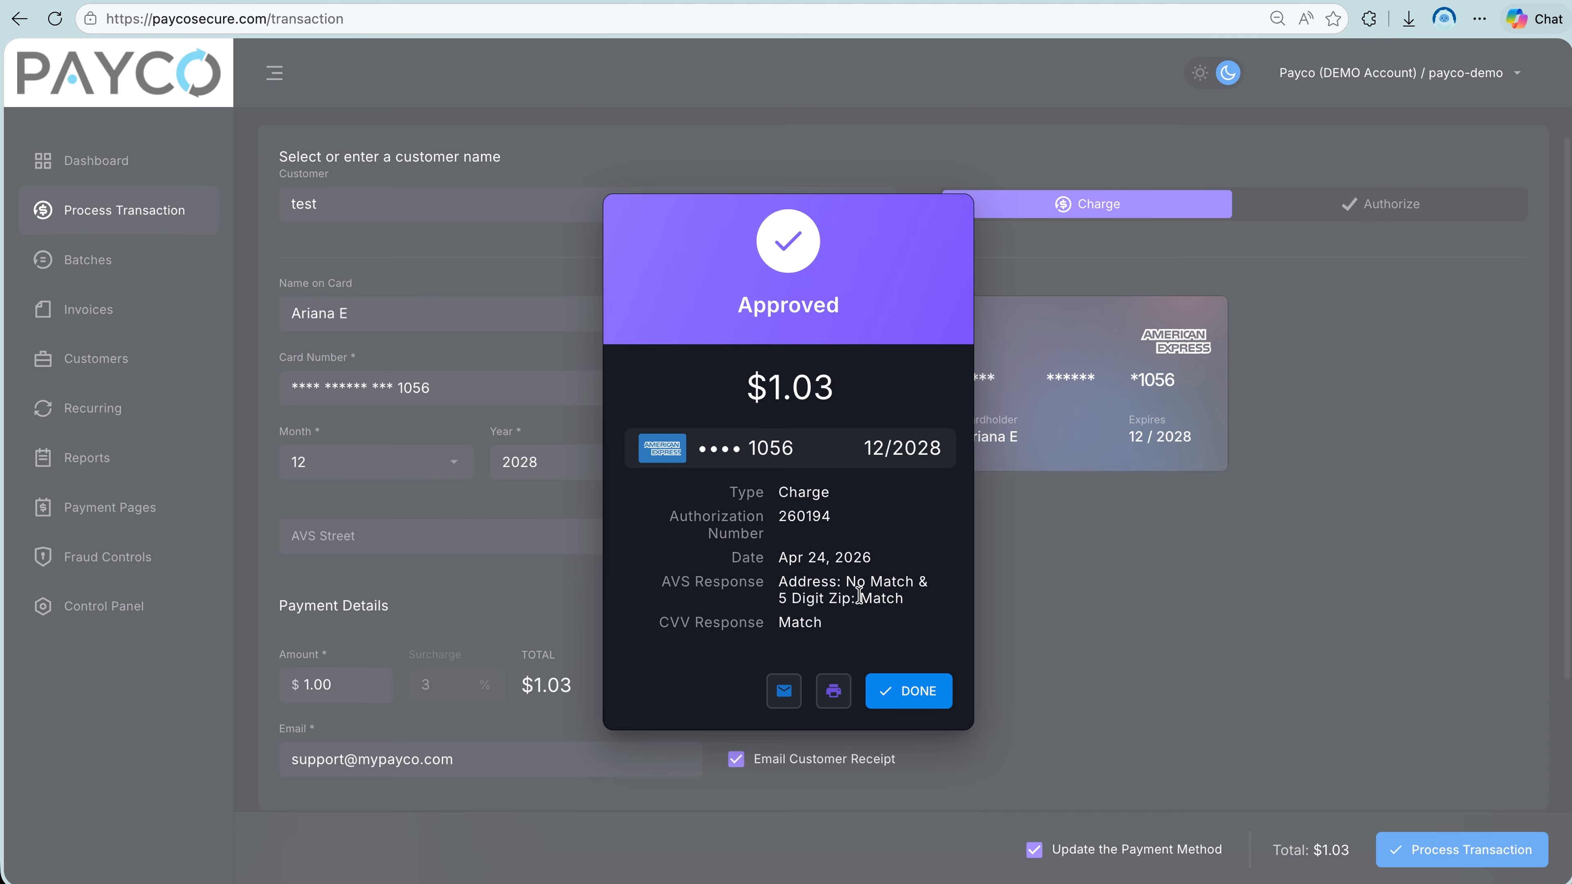
{"action": "left_click_drag", "start_coordinate": [860, 595], "coordinate": [906, 598]}
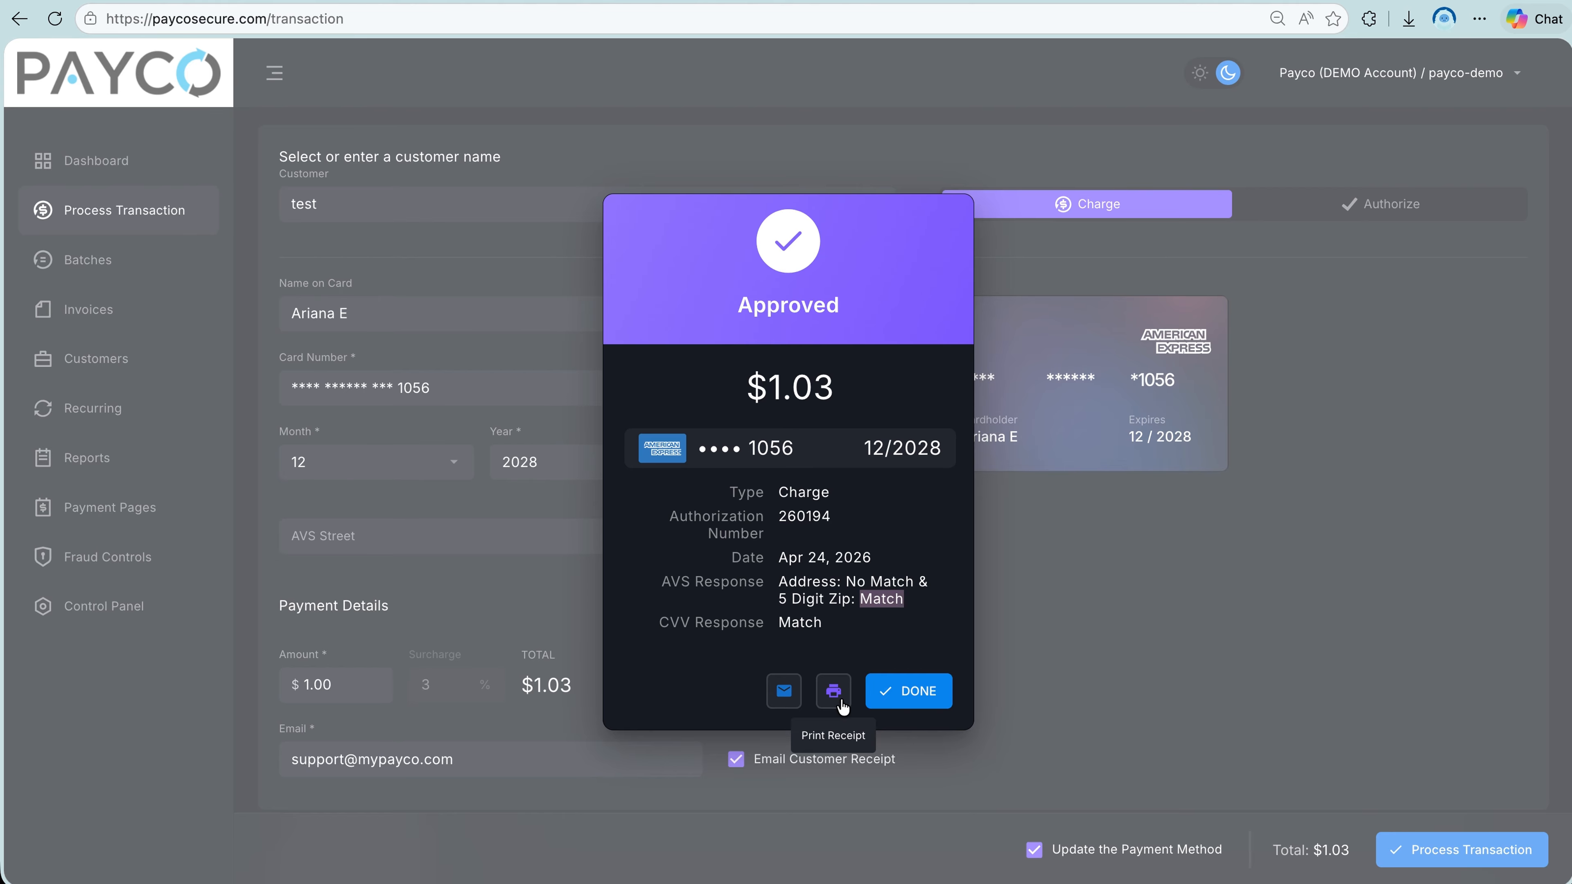
{"action": "left_click", "coordinate": [908, 691]}
Switch to a check transaction, enter test2 as the customer and fill in the name on the check.
{"action": "left_click", "coordinate": [388, 242]}
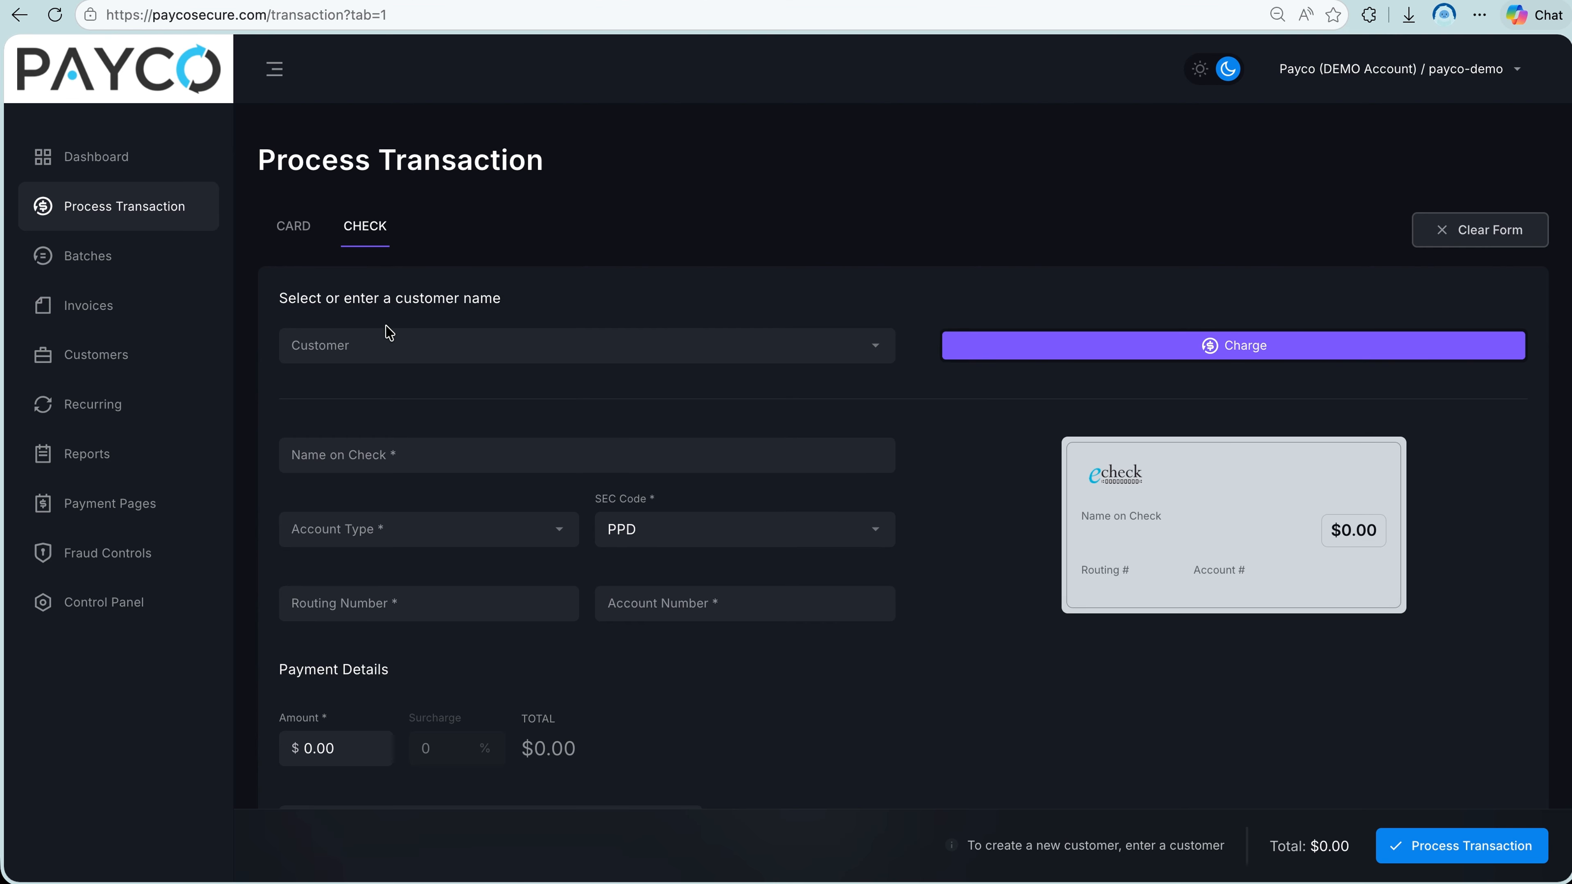
{"action": "left_click", "coordinate": [384, 341]}
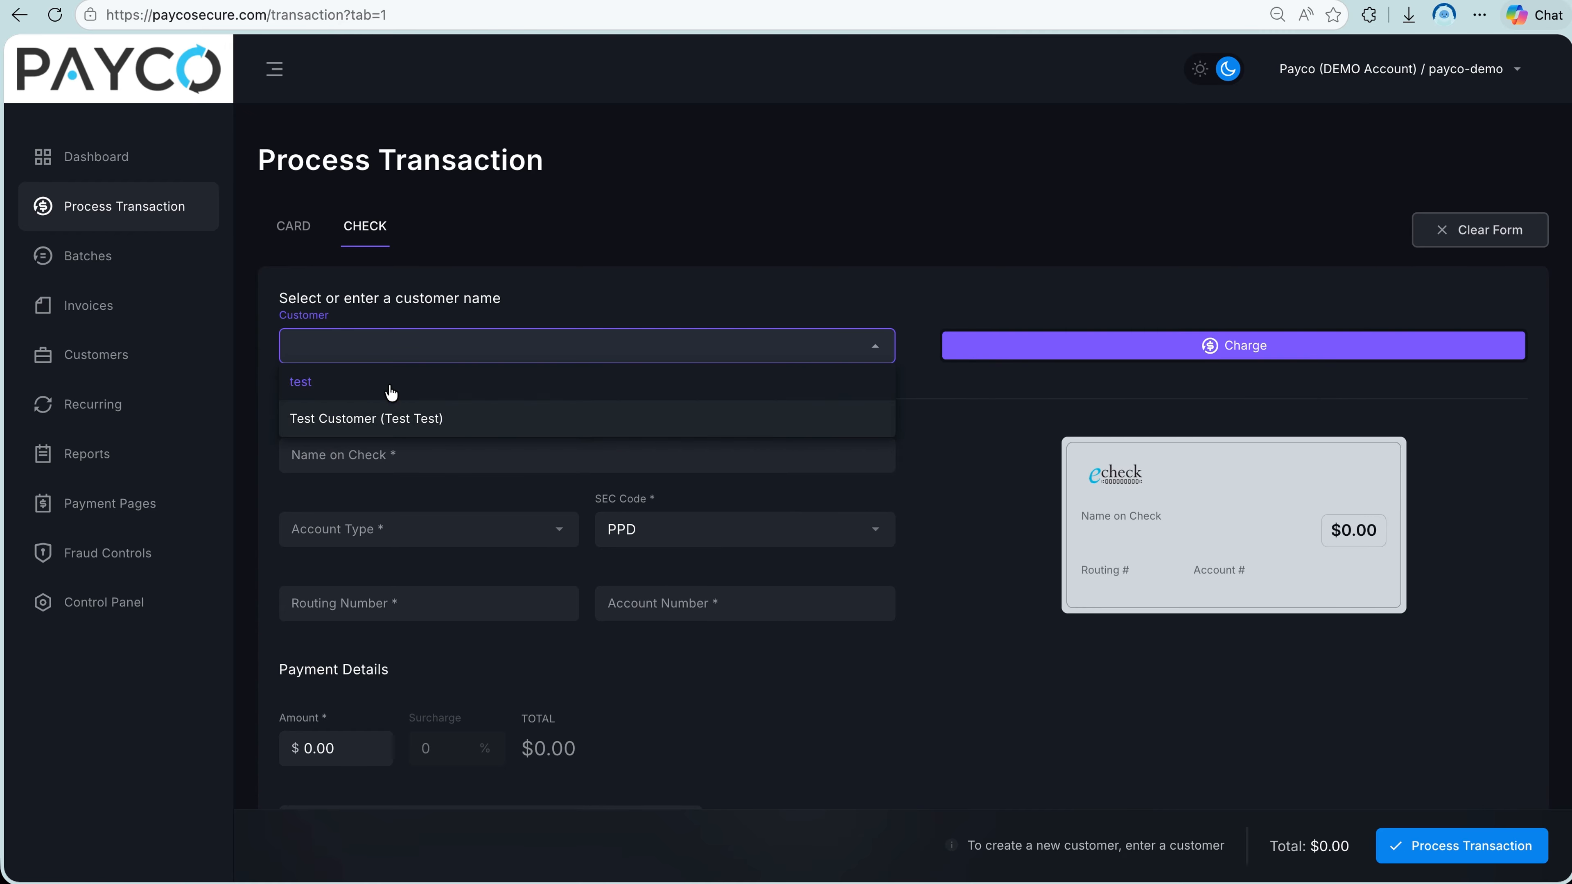
{"action": "type", "text": "test2"}
{"action": "left_click", "coordinate": [396, 446]}
{"action": "type", "text": "Arian"}
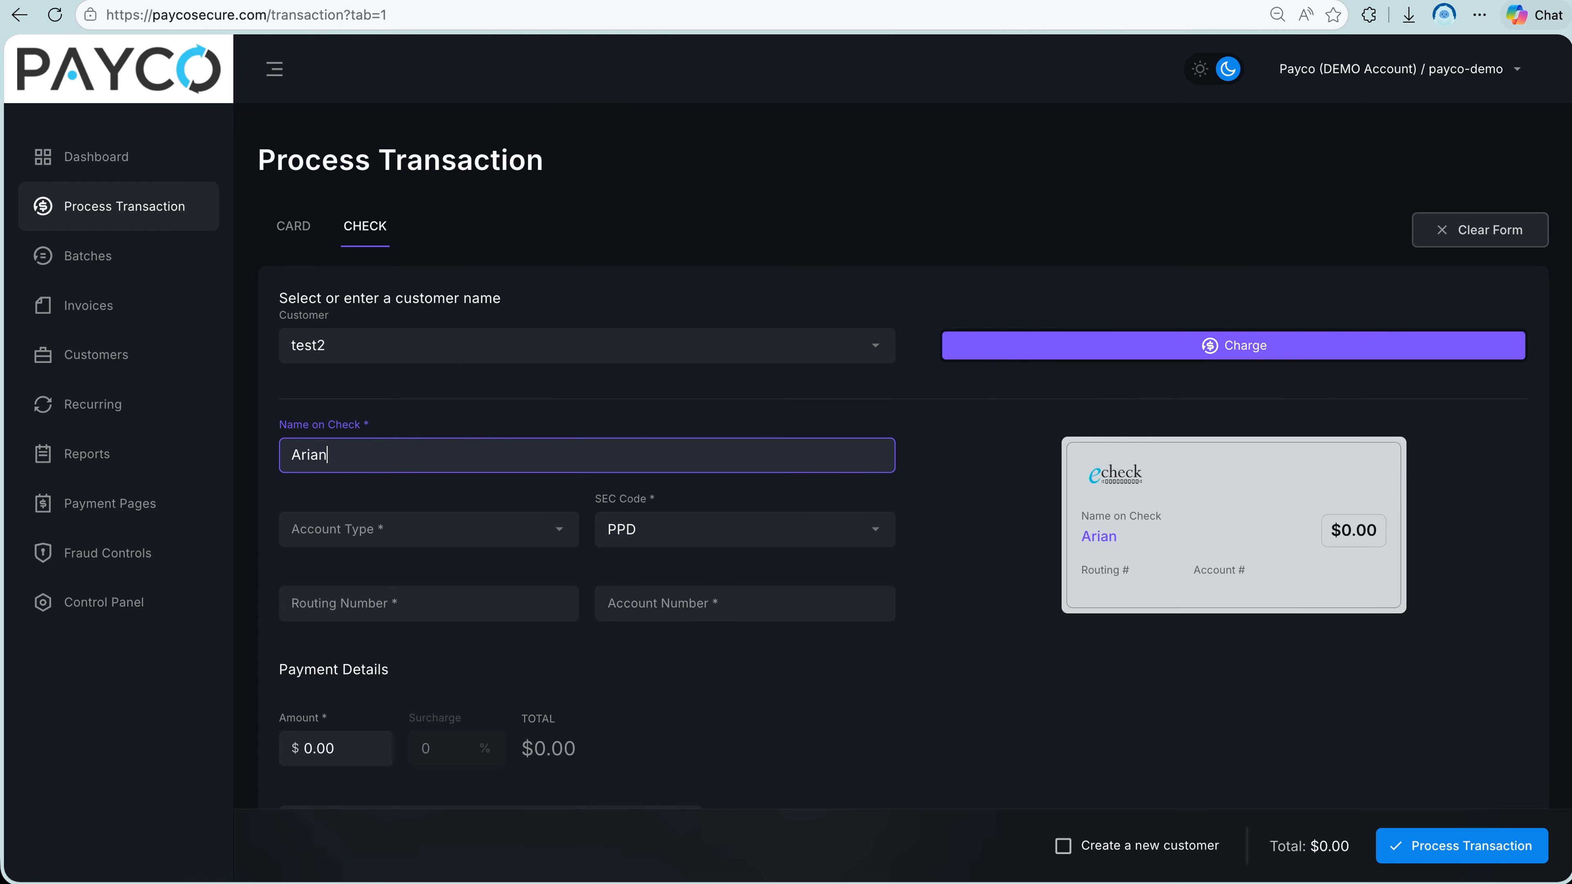
{"action": "type", "text": "a E"}
Set the check's account type to Checking and its SEC code to PPD.
{"action": "left_click", "coordinate": [398, 534]}
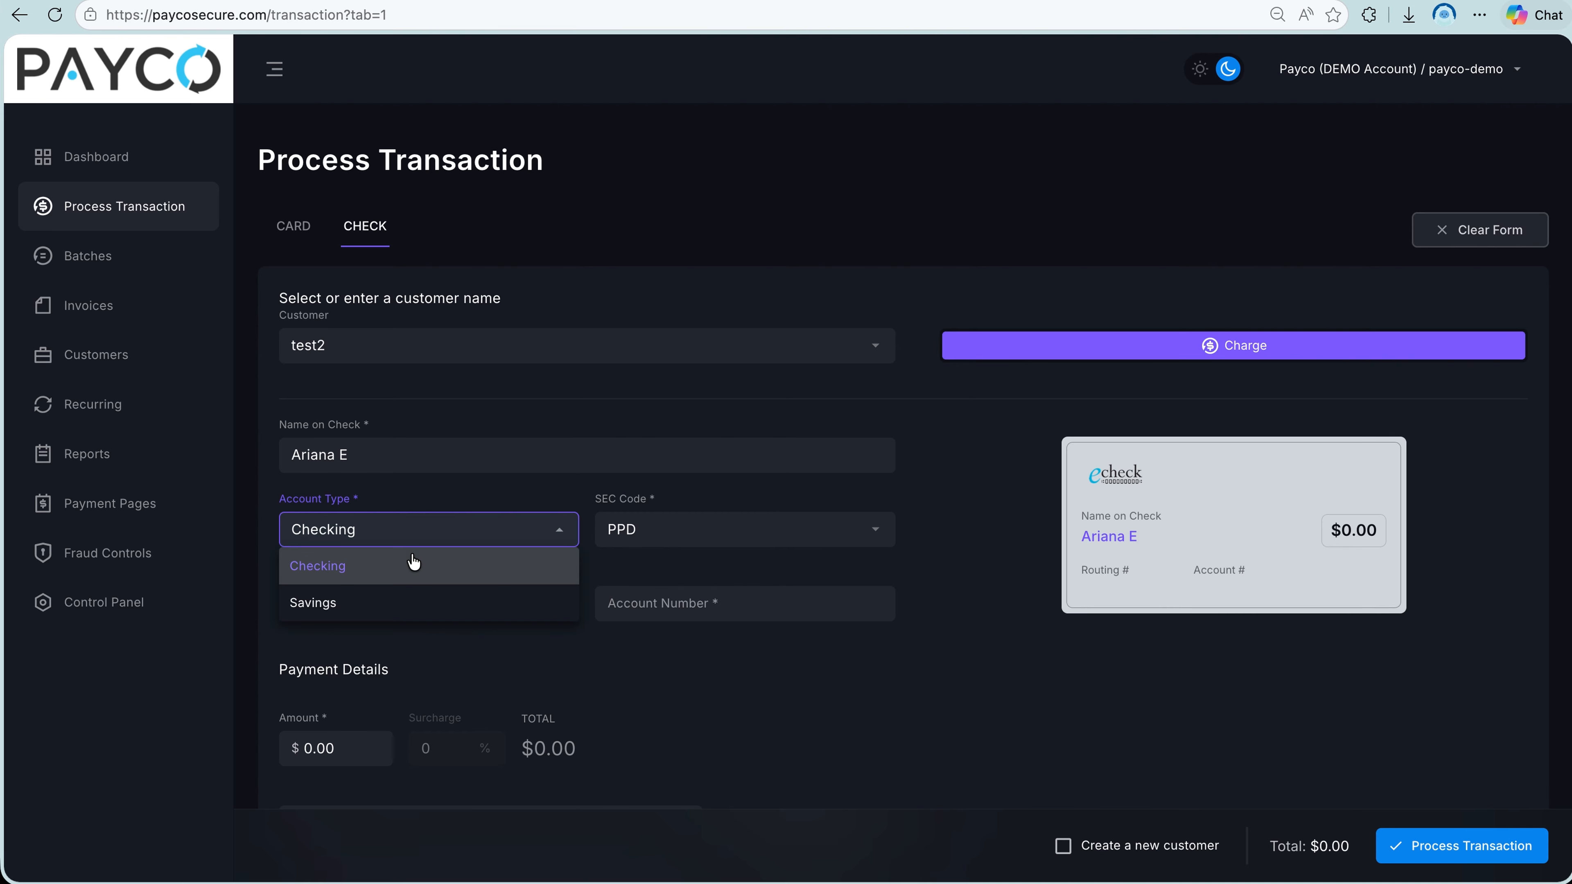
{"action": "left_click", "coordinate": [416, 577]}
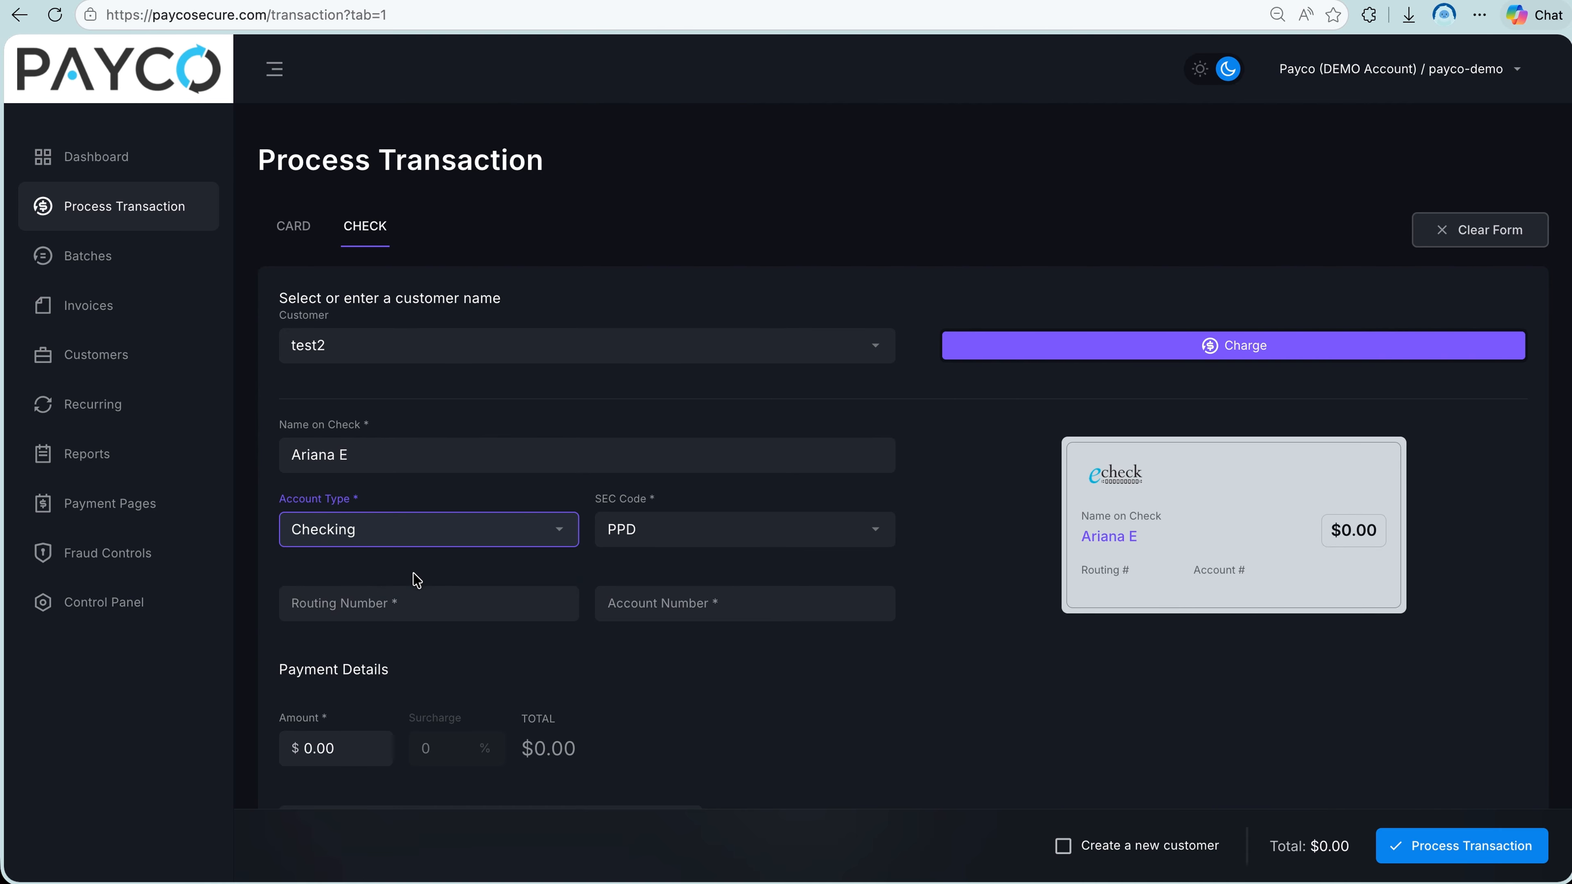
{"action": "left_click", "coordinate": [669, 544]}
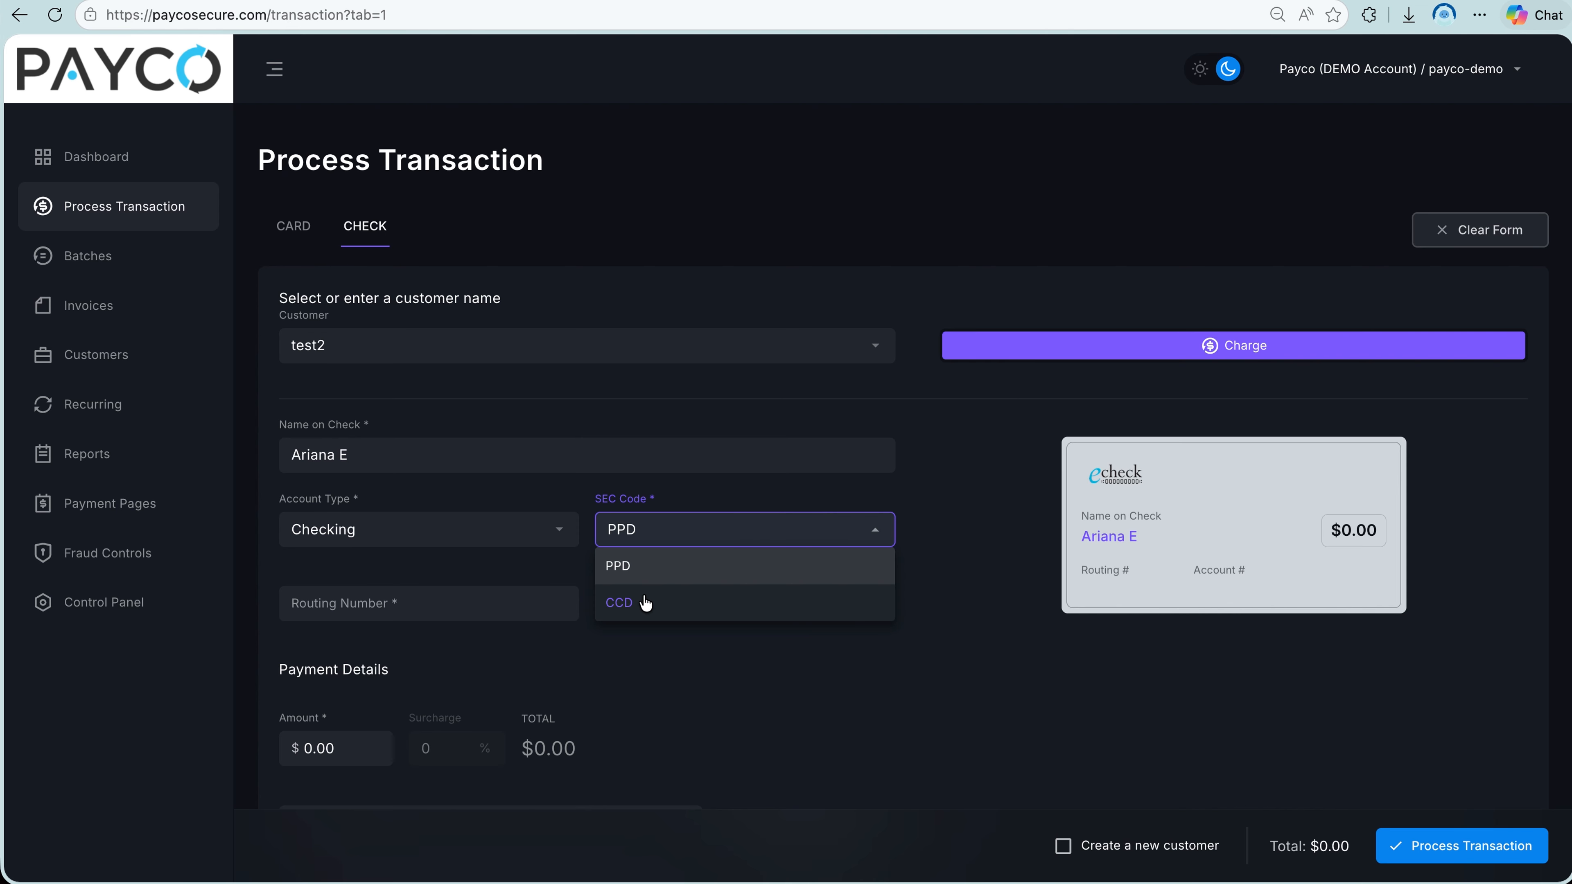
{"action": "left_click", "coordinate": [644, 571]}
Fill in the check's bank routing number and account number.
{"action": "left_click", "coordinate": [444, 600]}
{"action": "type", "text": "•••••••••"}
{"action": "left_click", "coordinate": [771, 604]}
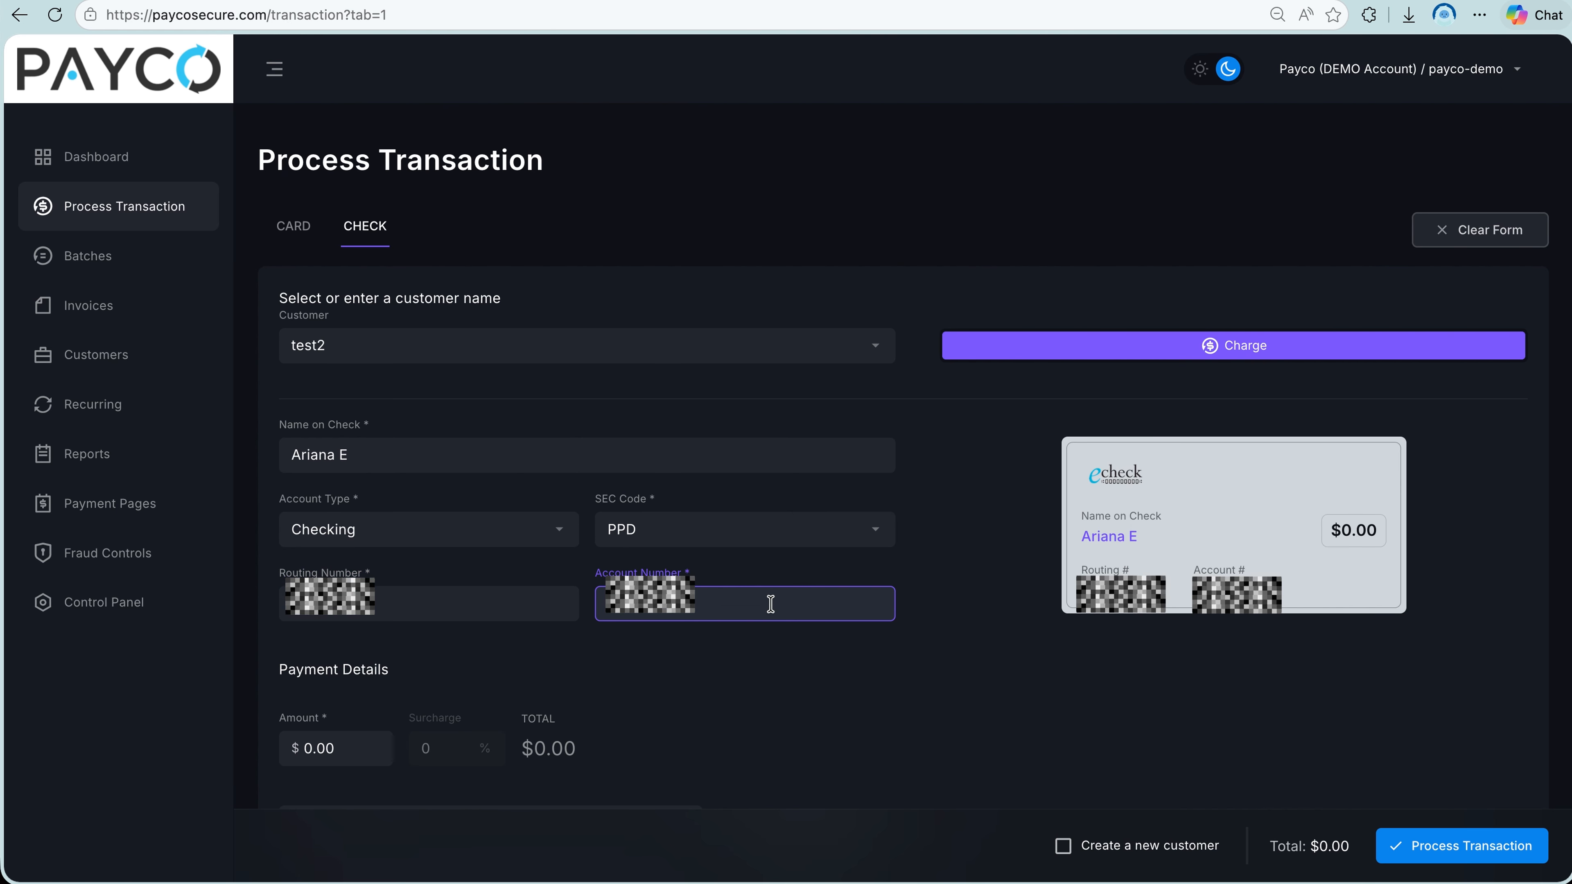
{"action": "type", "text": "••••••••••"}
Set the check payment amount to $1.00 and fill in the customer's e-mail, with the customer receipt e-mailed.
{"action": "left_click", "coordinate": [311, 748]}
{"action": "type", "text": "1"}
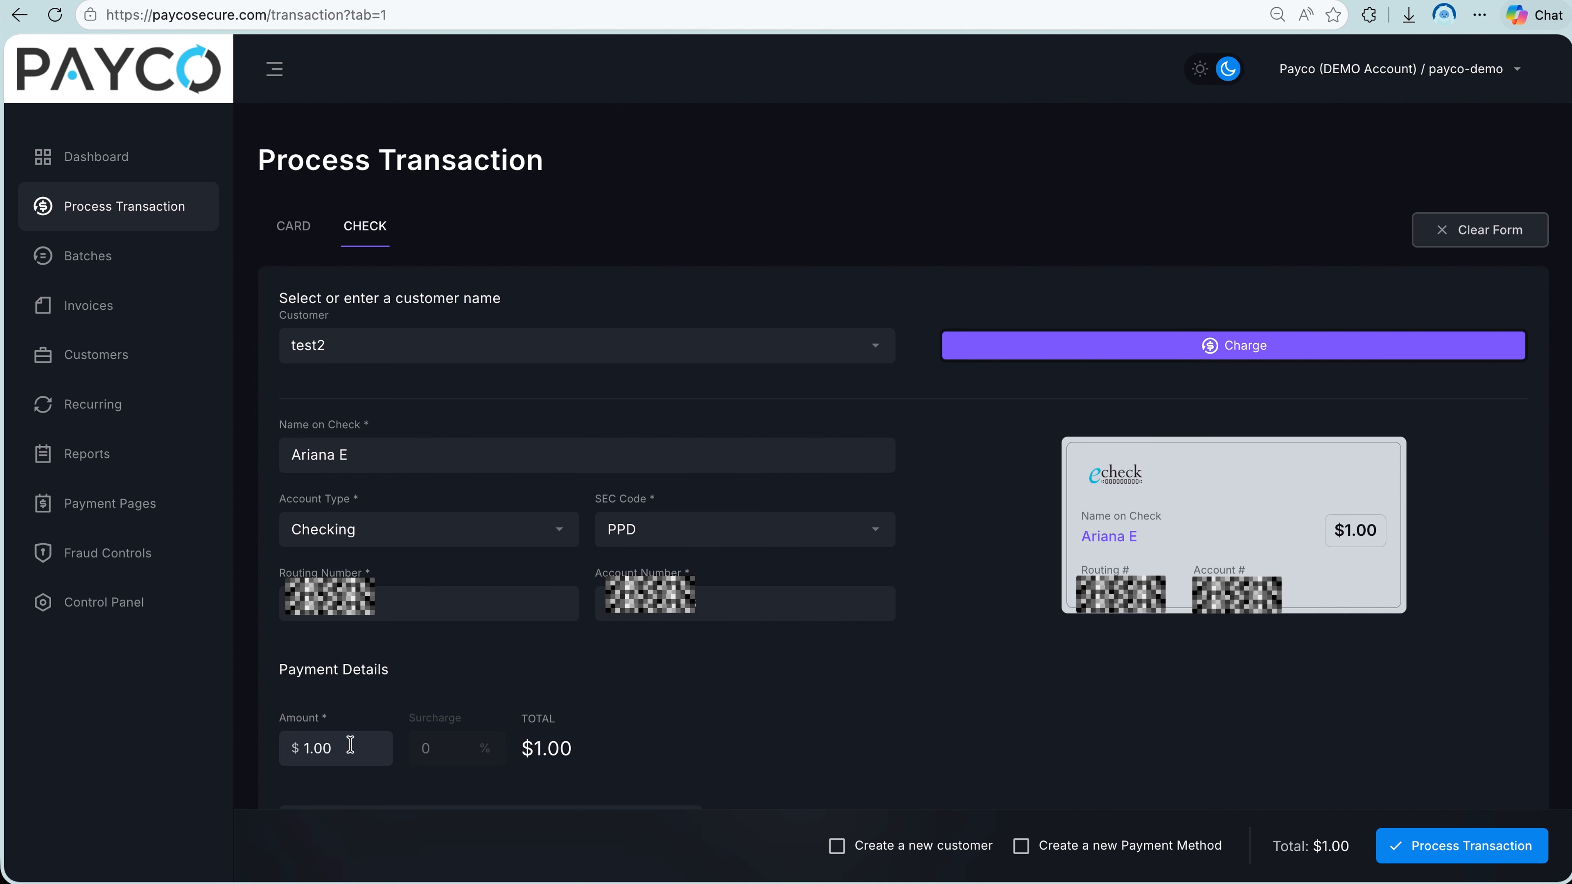
{"action": "scroll", "coordinate": [350, 746], "scroll_direction": "down", "scroll_amount": 1}
{"action": "left_click", "coordinate": [315, 760]}
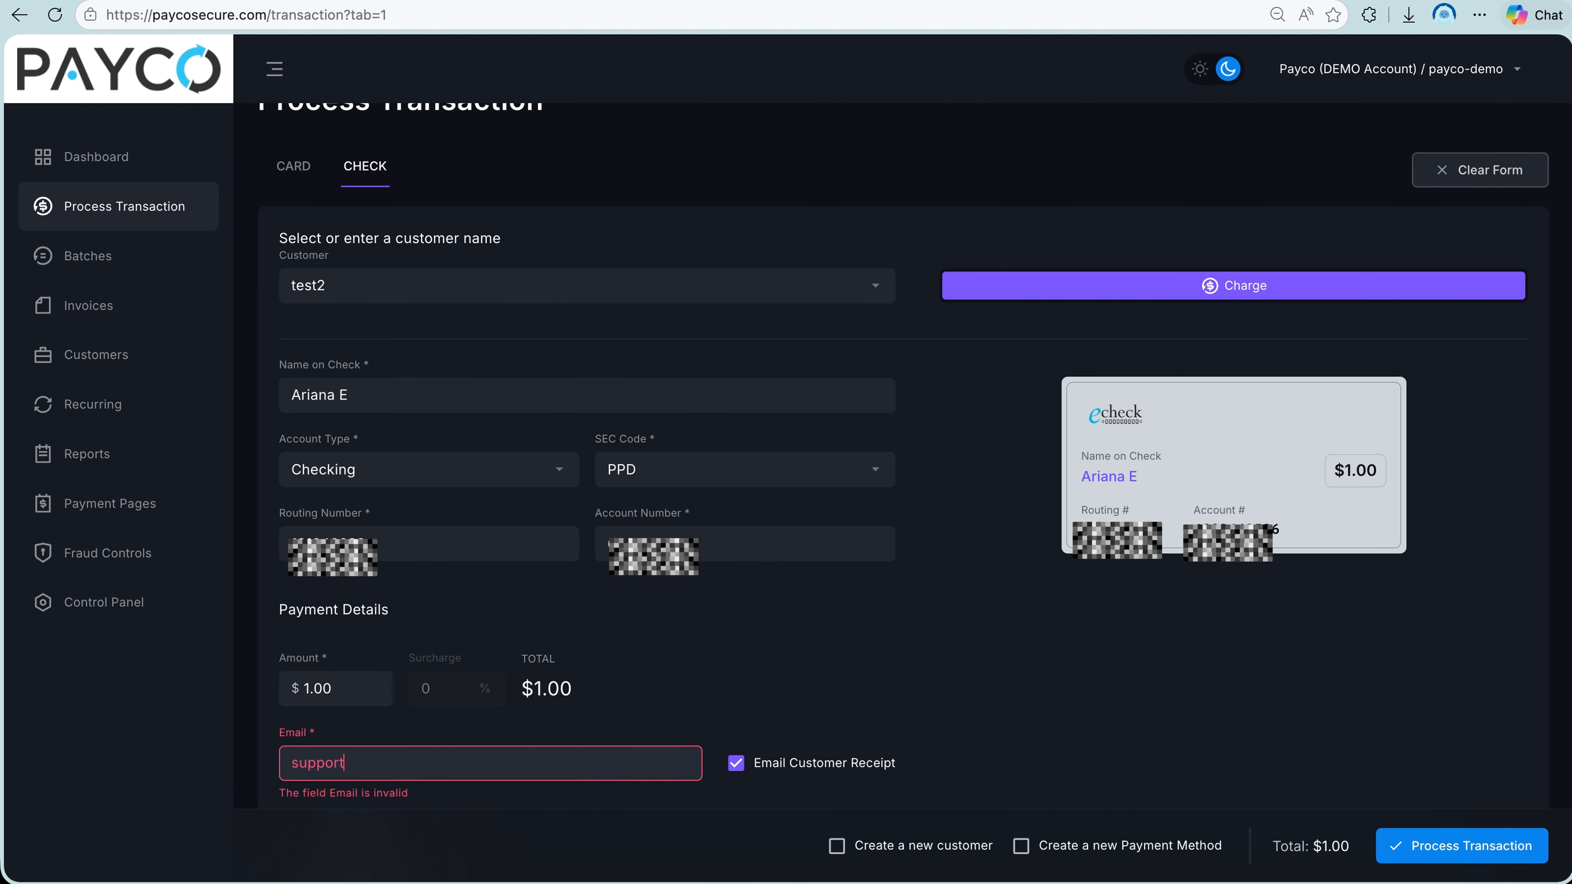
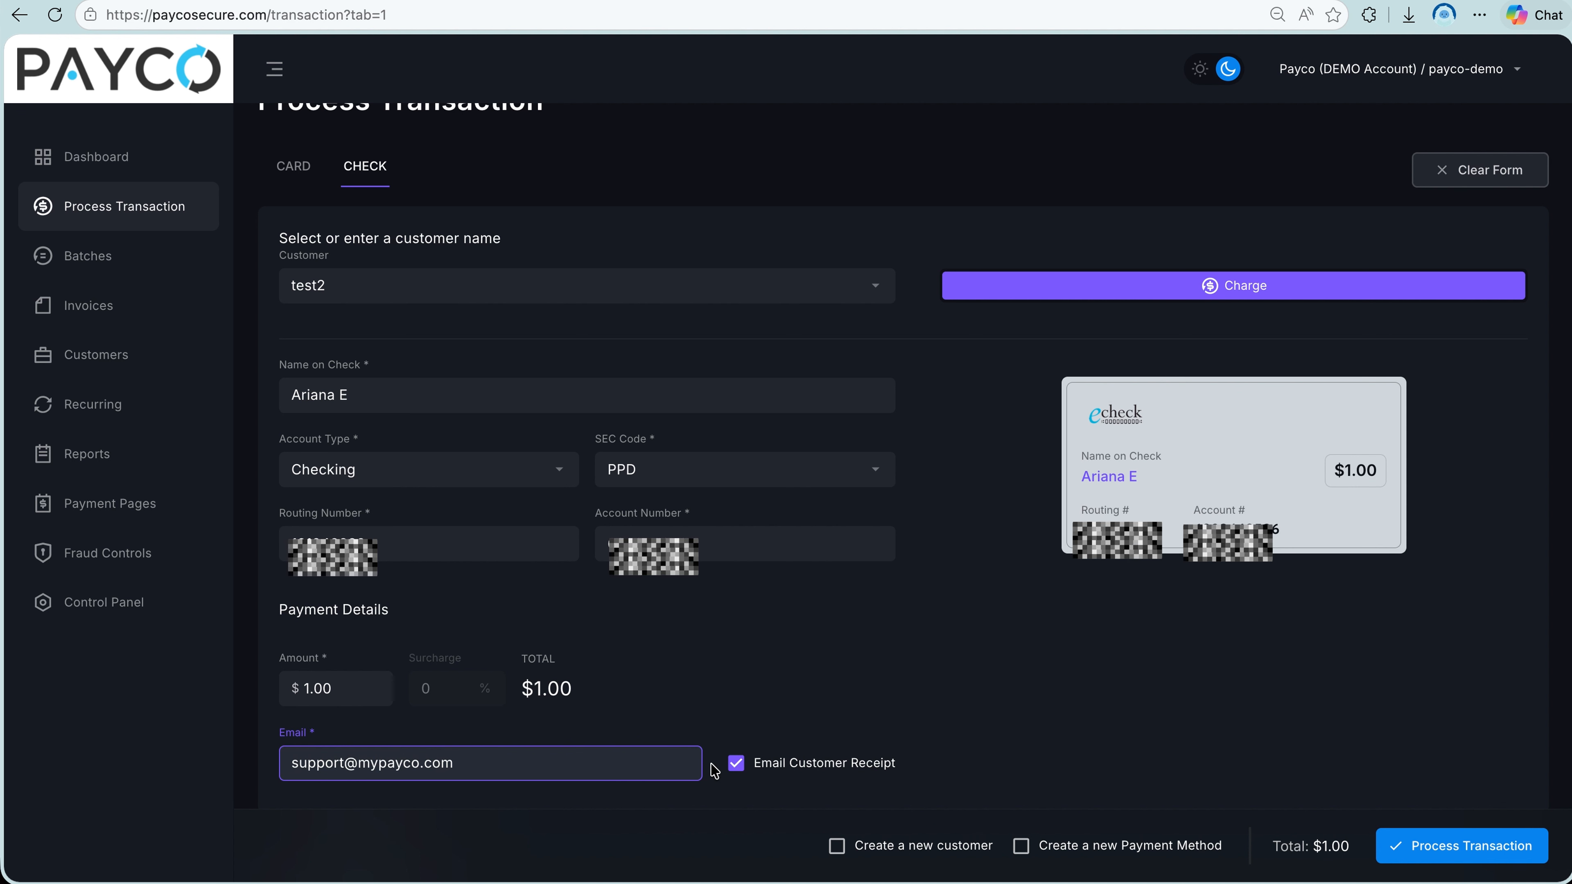
{"action": "left_click", "coordinate": [733, 766]}
{"action": "left_click", "coordinate": [733, 766]}
Expand the check form's Transaction Details, Billing and Shipping Info and Recurring Payment sections to review their optional fields.
{"action": "scroll", "coordinate": [732, 766], "scroll_direction": "down", "scroll_amount": 2}
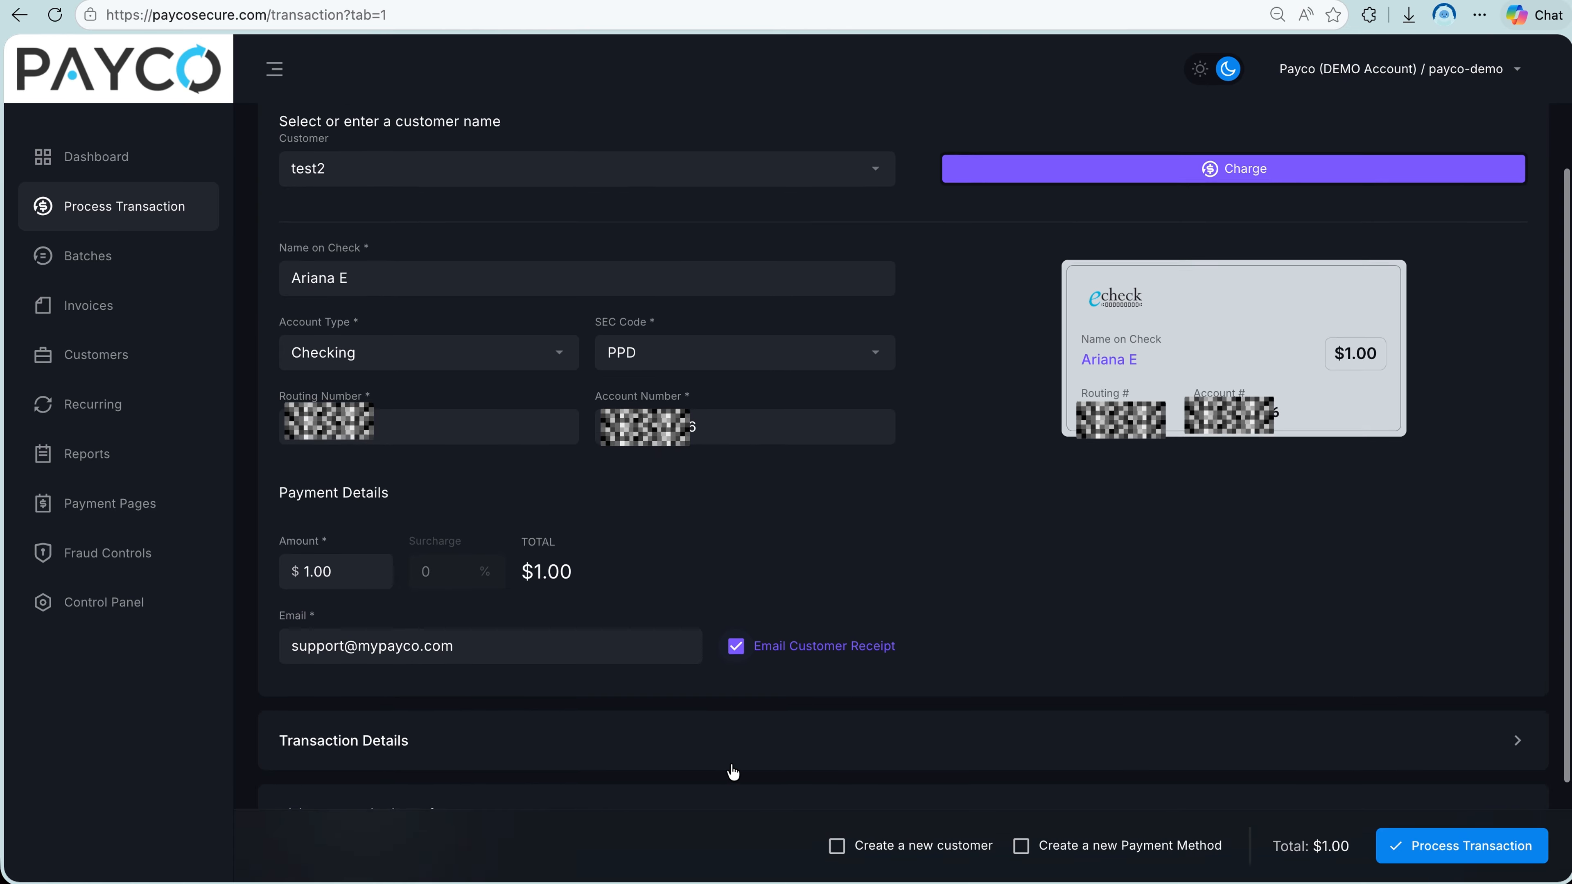
{"action": "scroll", "coordinate": [733, 773], "scroll_direction": "down", "scroll_amount": 2}
{"action": "left_click", "coordinate": [684, 604]}
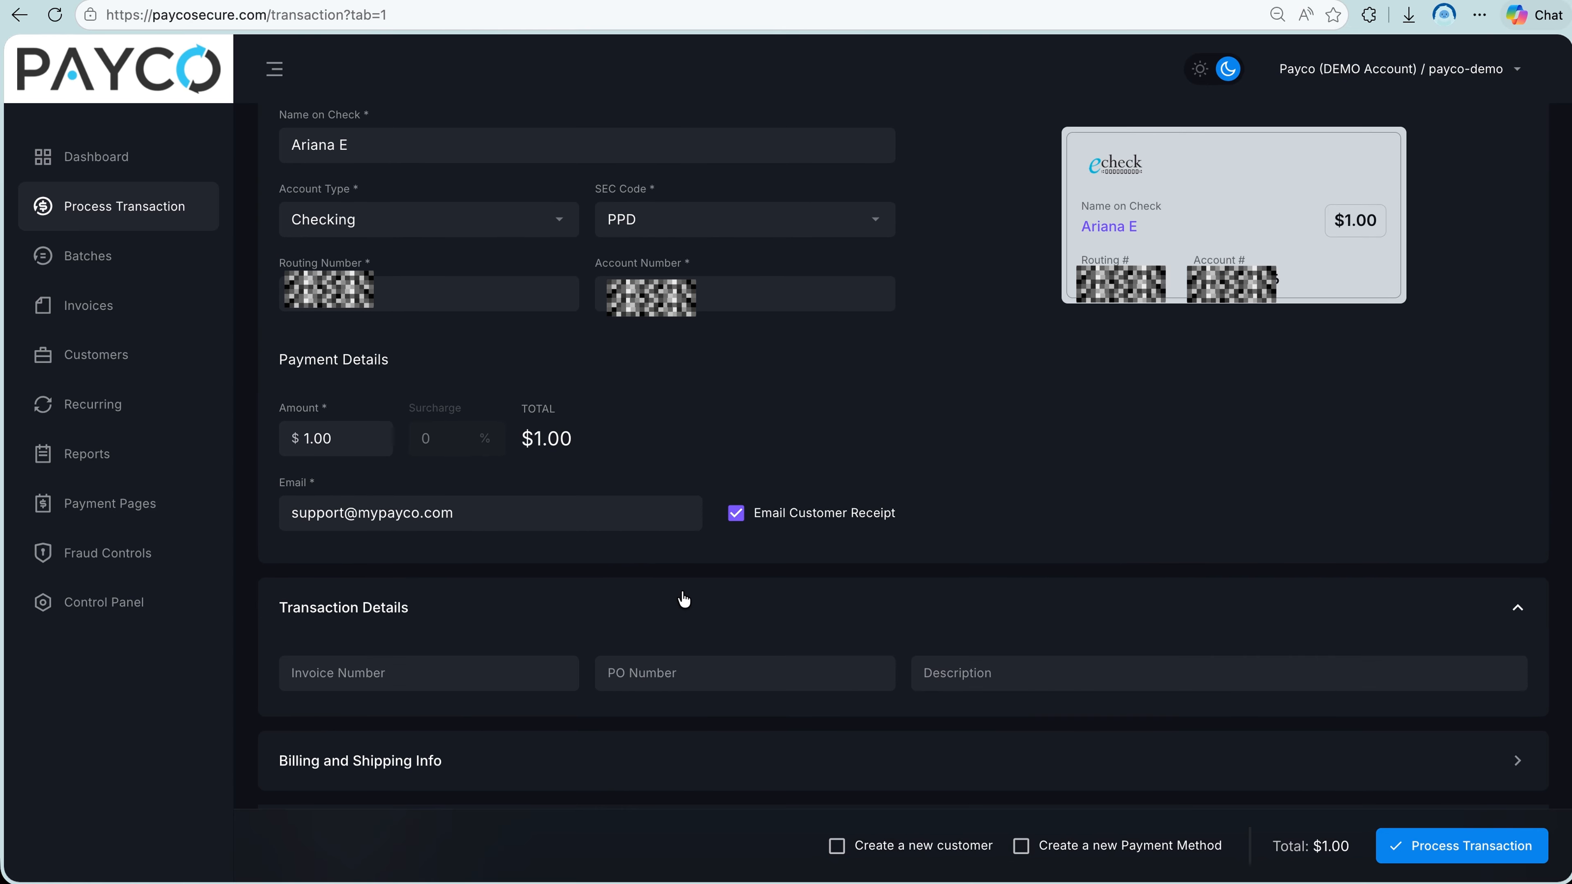
{"action": "left_click", "coordinate": [691, 759]}
{"action": "scroll", "coordinate": [691, 759], "scroll_direction": "down", "scroll_amount": 8}
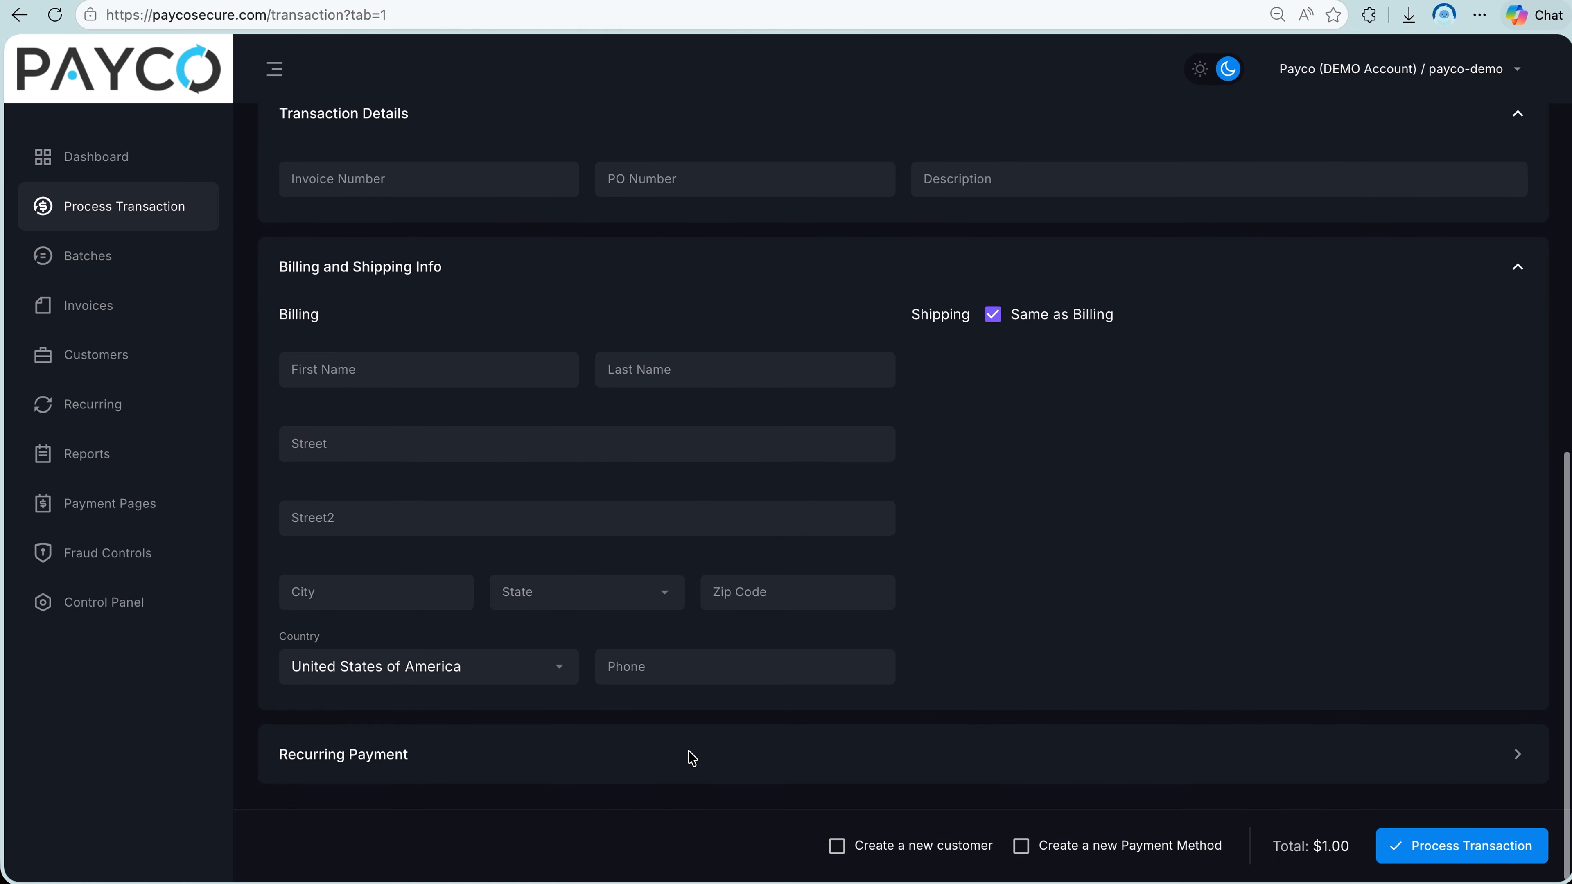
{"action": "left_click", "coordinate": [692, 758]}
{"action": "scroll", "coordinate": [692, 759], "scroll_direction": "down", "scroll_amount": 3}
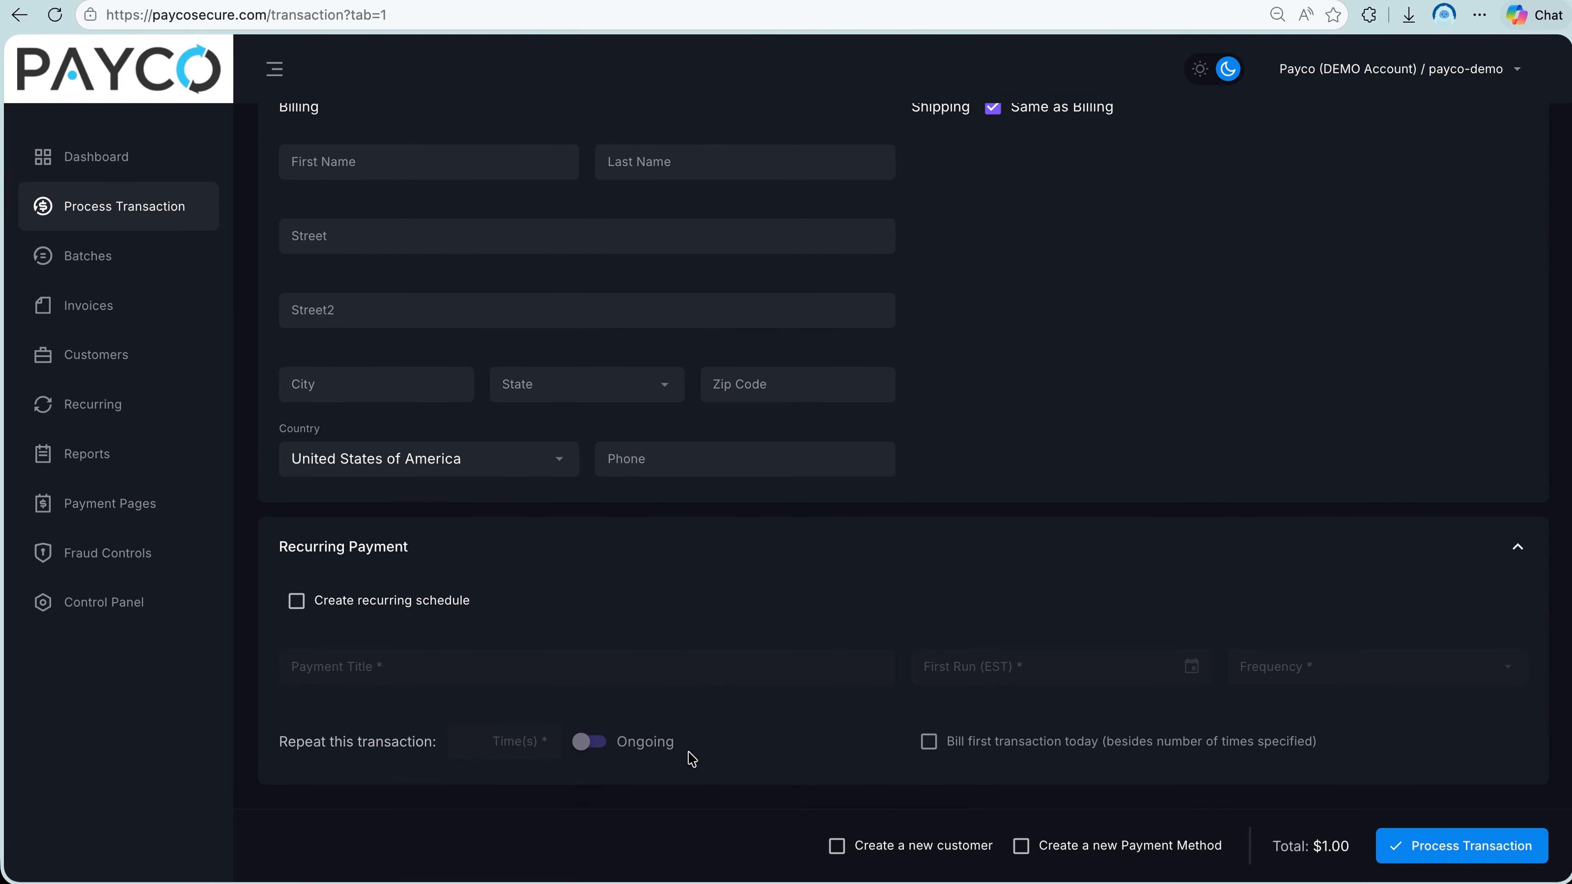
Process the check charge, creating a new customer and a new payment method with it.
{"action": "scroll", "coordinate": [692, 759], "scroll_direction": "up", "scroll_amount": 15}
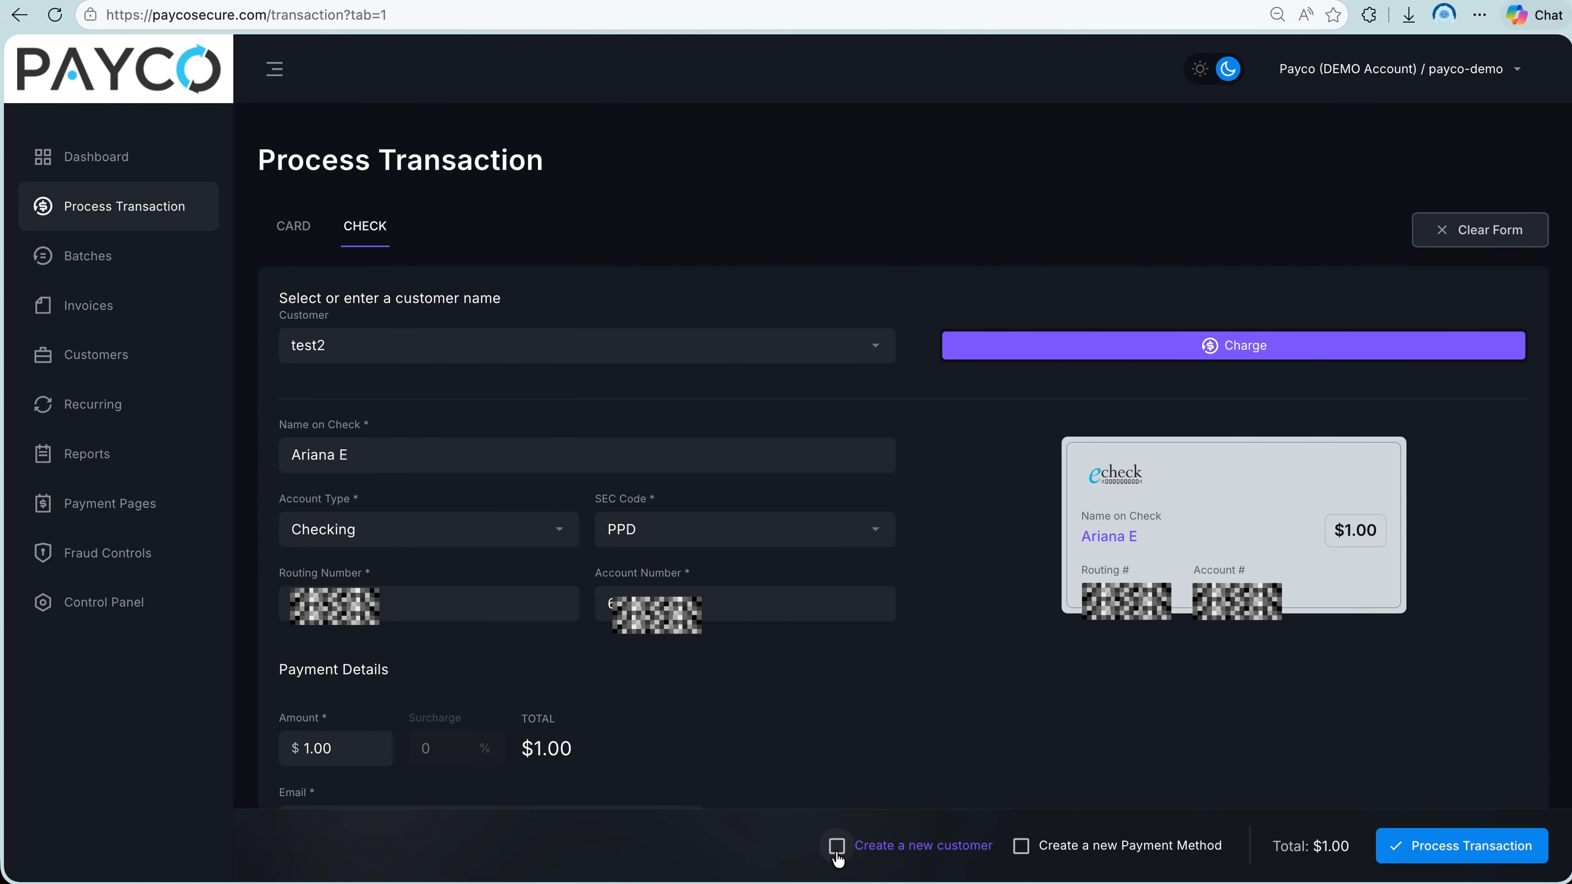
{"action": "left_click", "coordinate": [837, 854]}
{"action": "left_click", "coordinate": [1021, 847]}
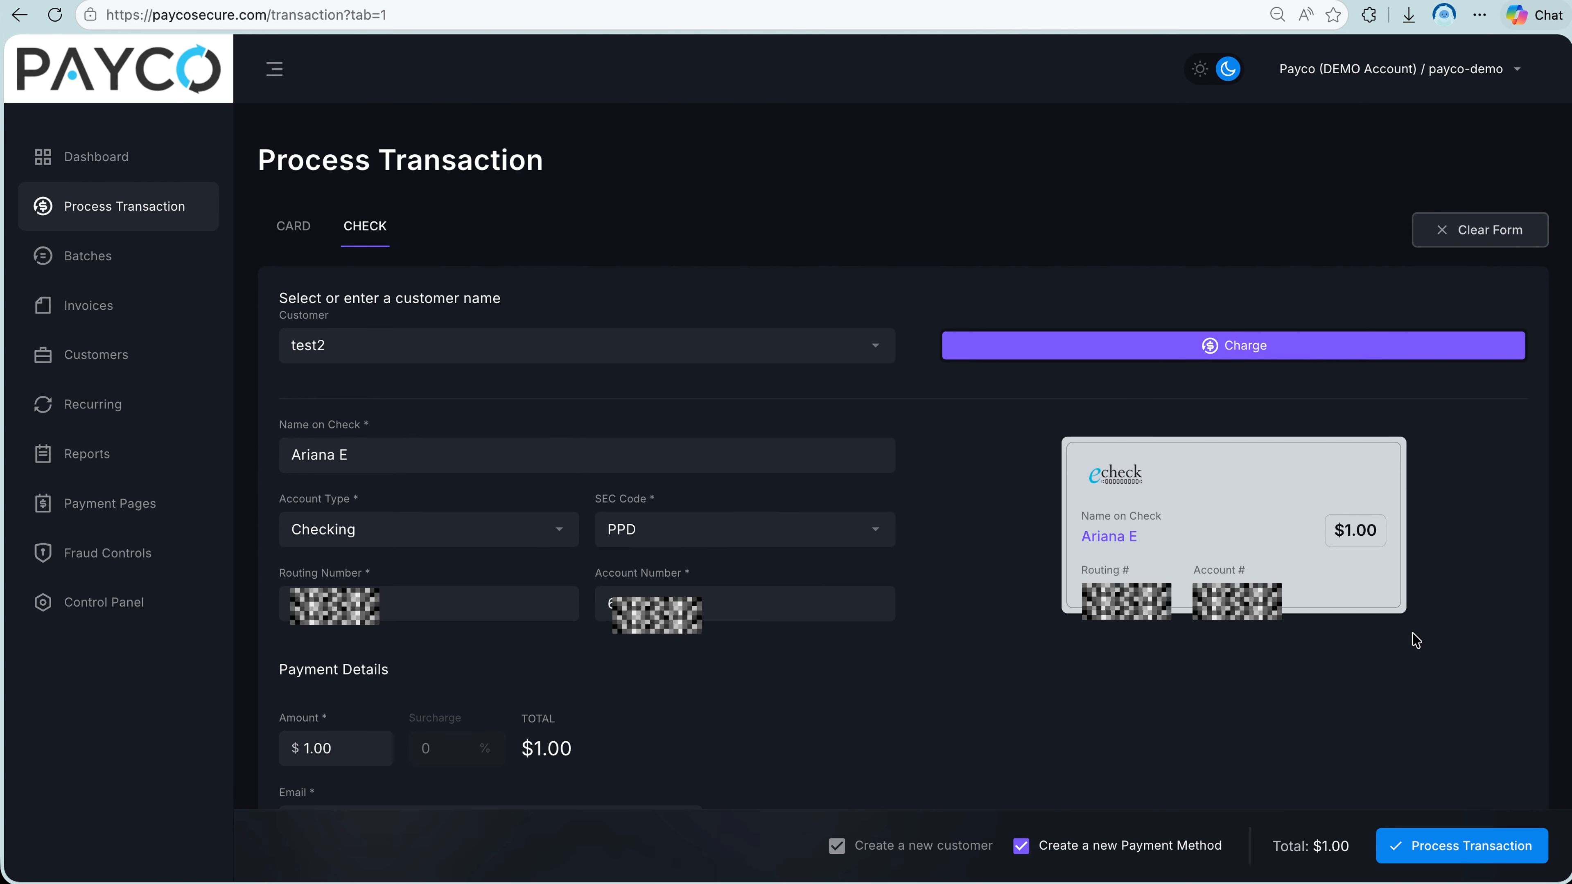
{"action": "left_click", "coordinate": [1409, 858]}
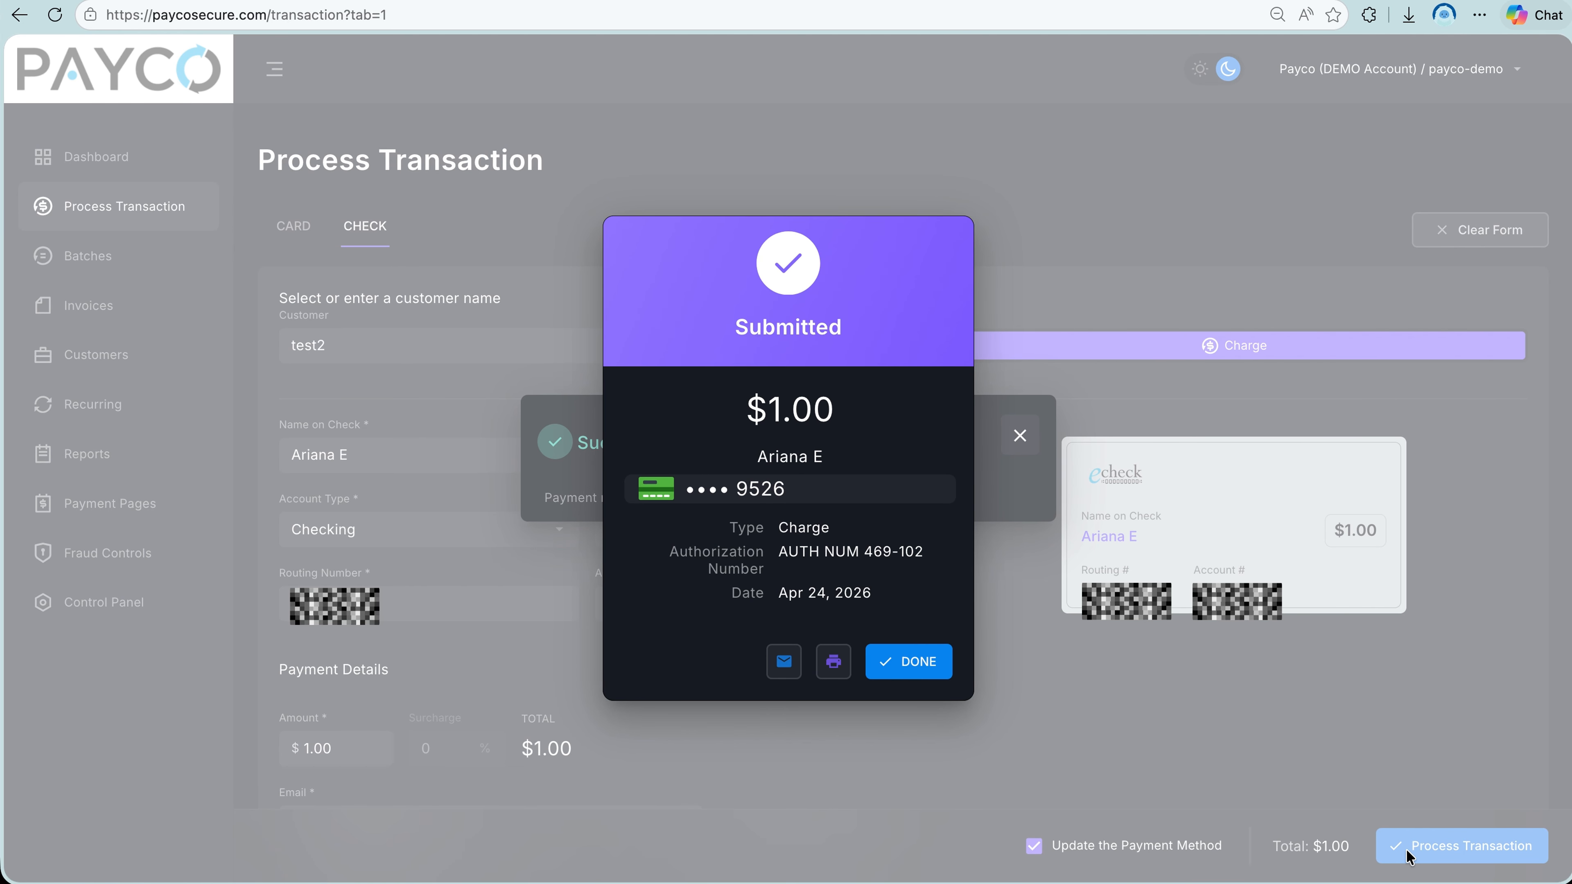
{"action": "left_click_drag", "start_coordinate": [737, 337], "coordinate": [841, 333]}
{"action": "left_click", "coordinate": [841, 333]}
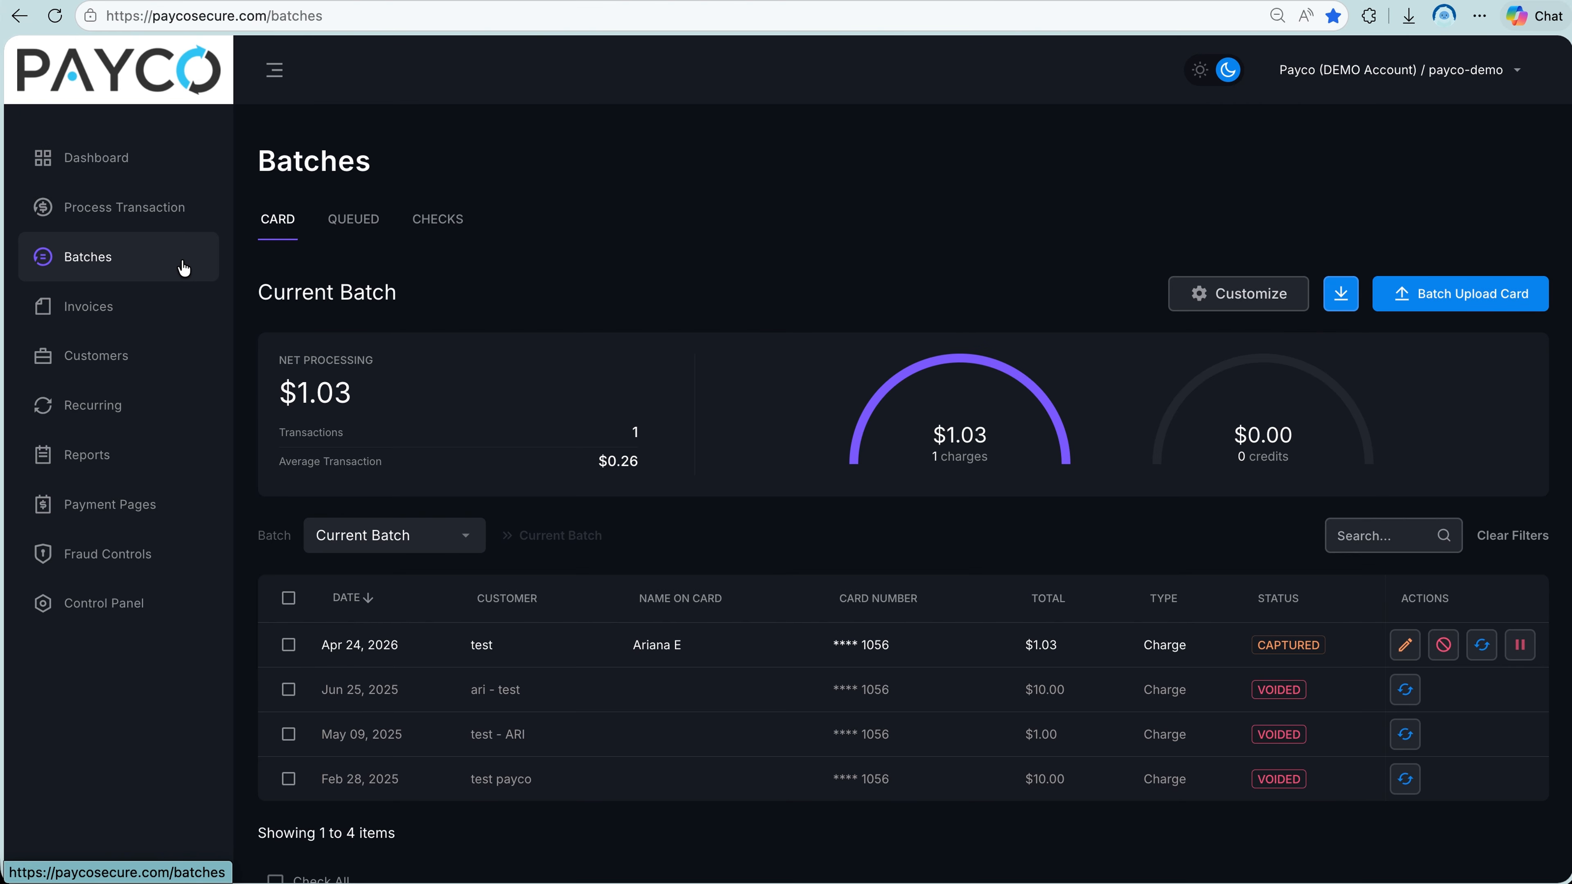
Review the current card batch's auto-close time and the column choices for customizing its transaction table.
{"action": "scroll", "coordinate": [421, 273], "scroll_direction": "down", "scroll_amount": 3}
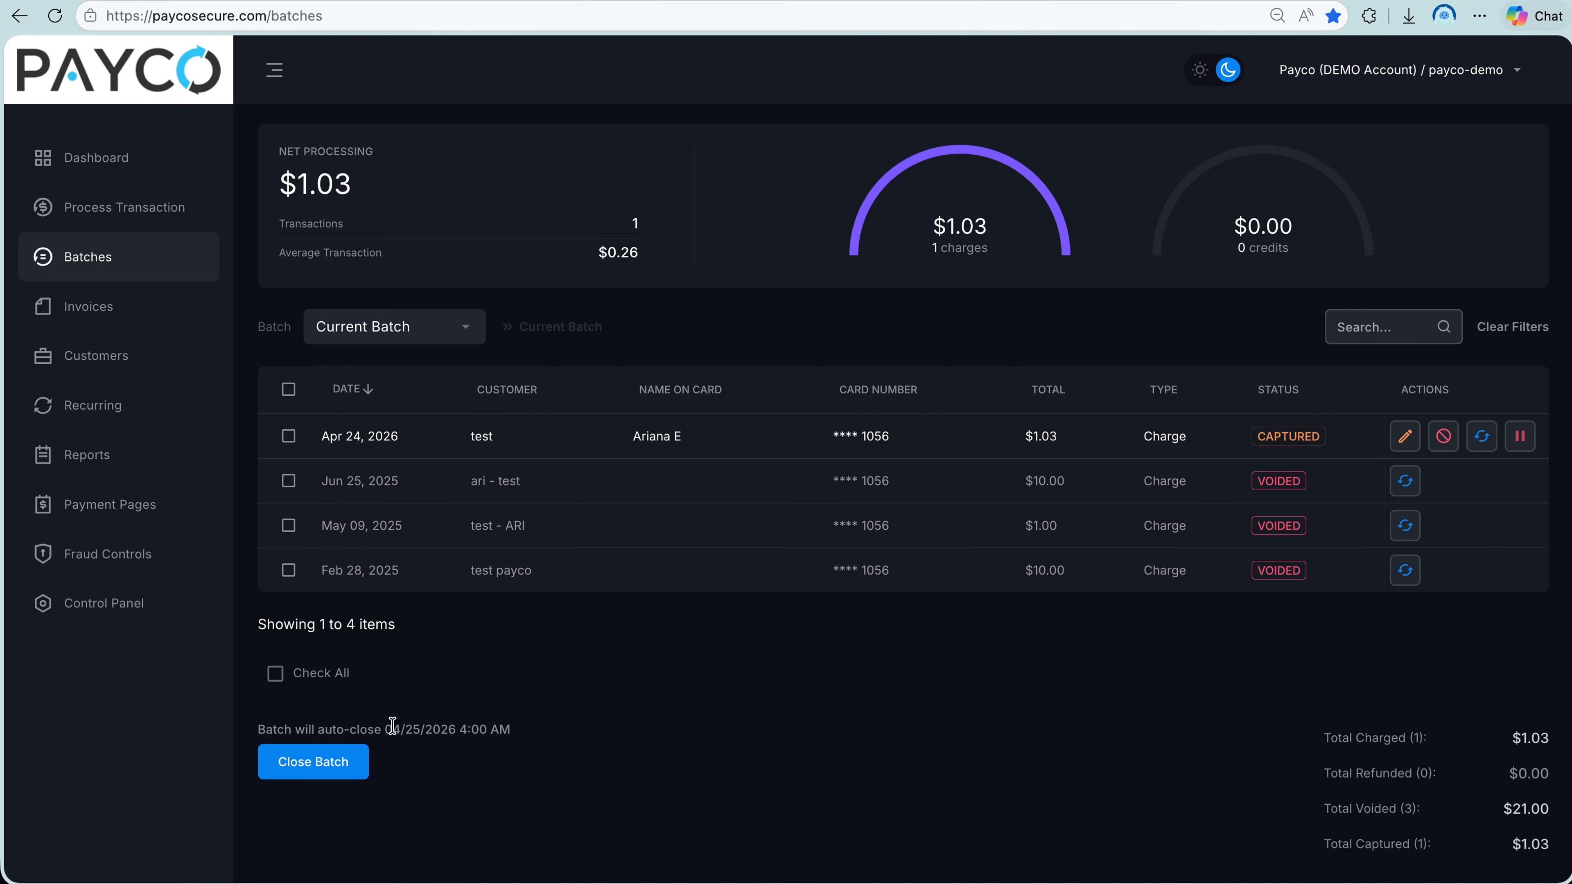
{"action": "left_click_drag", "start_coordinate": [389, 726], "coordinate": [504, 723]}
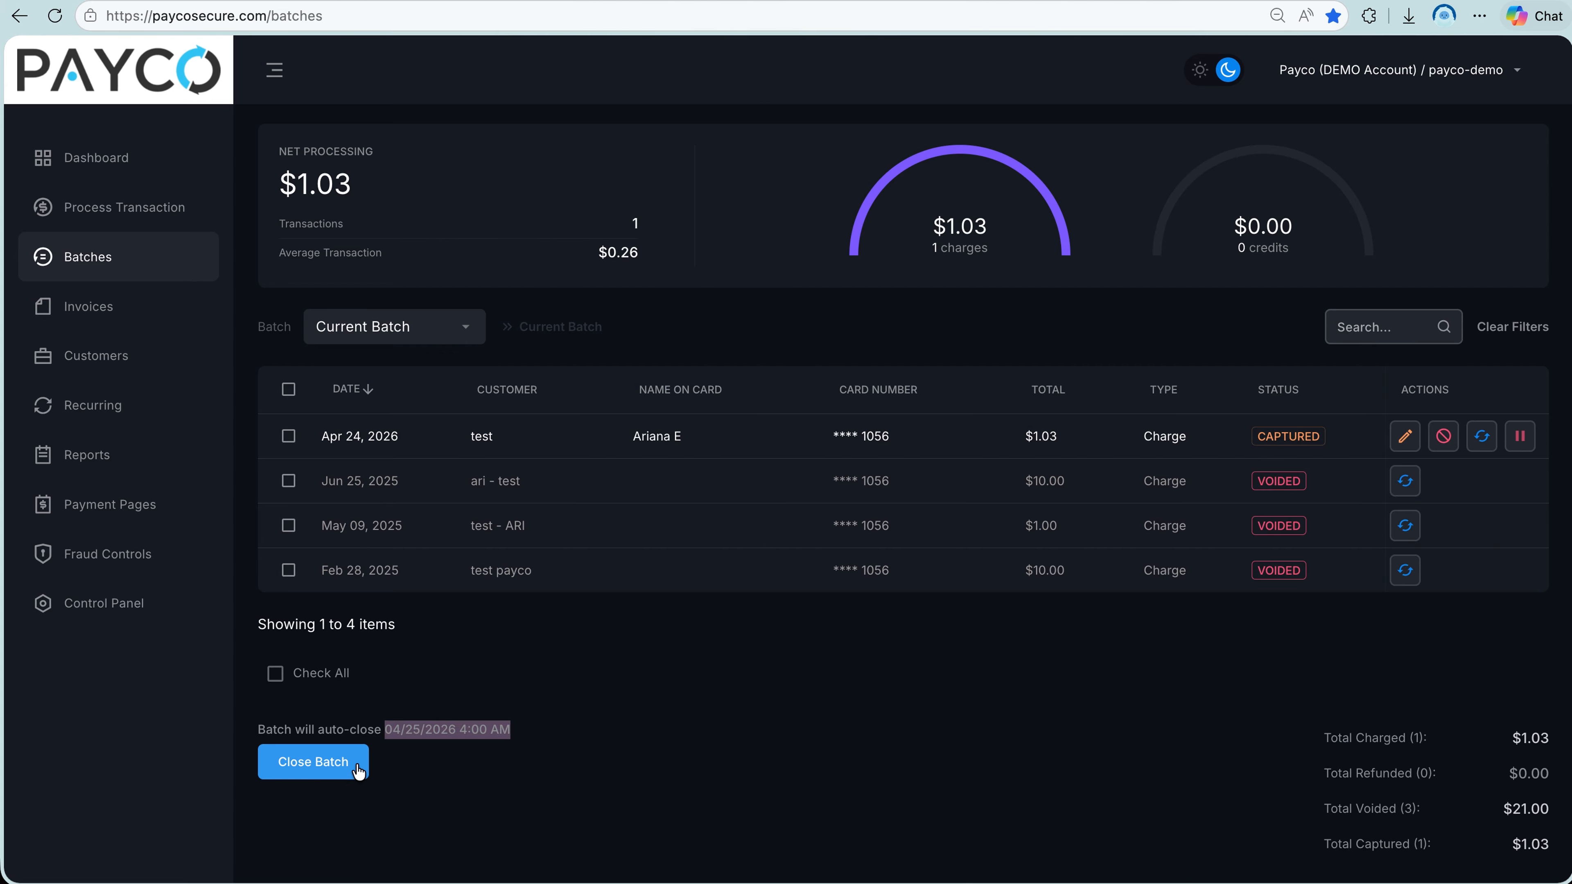
{"action": "scroll", "coordinate": [359, 771], "scroll_direction": "up", "scroll_amount": 3}
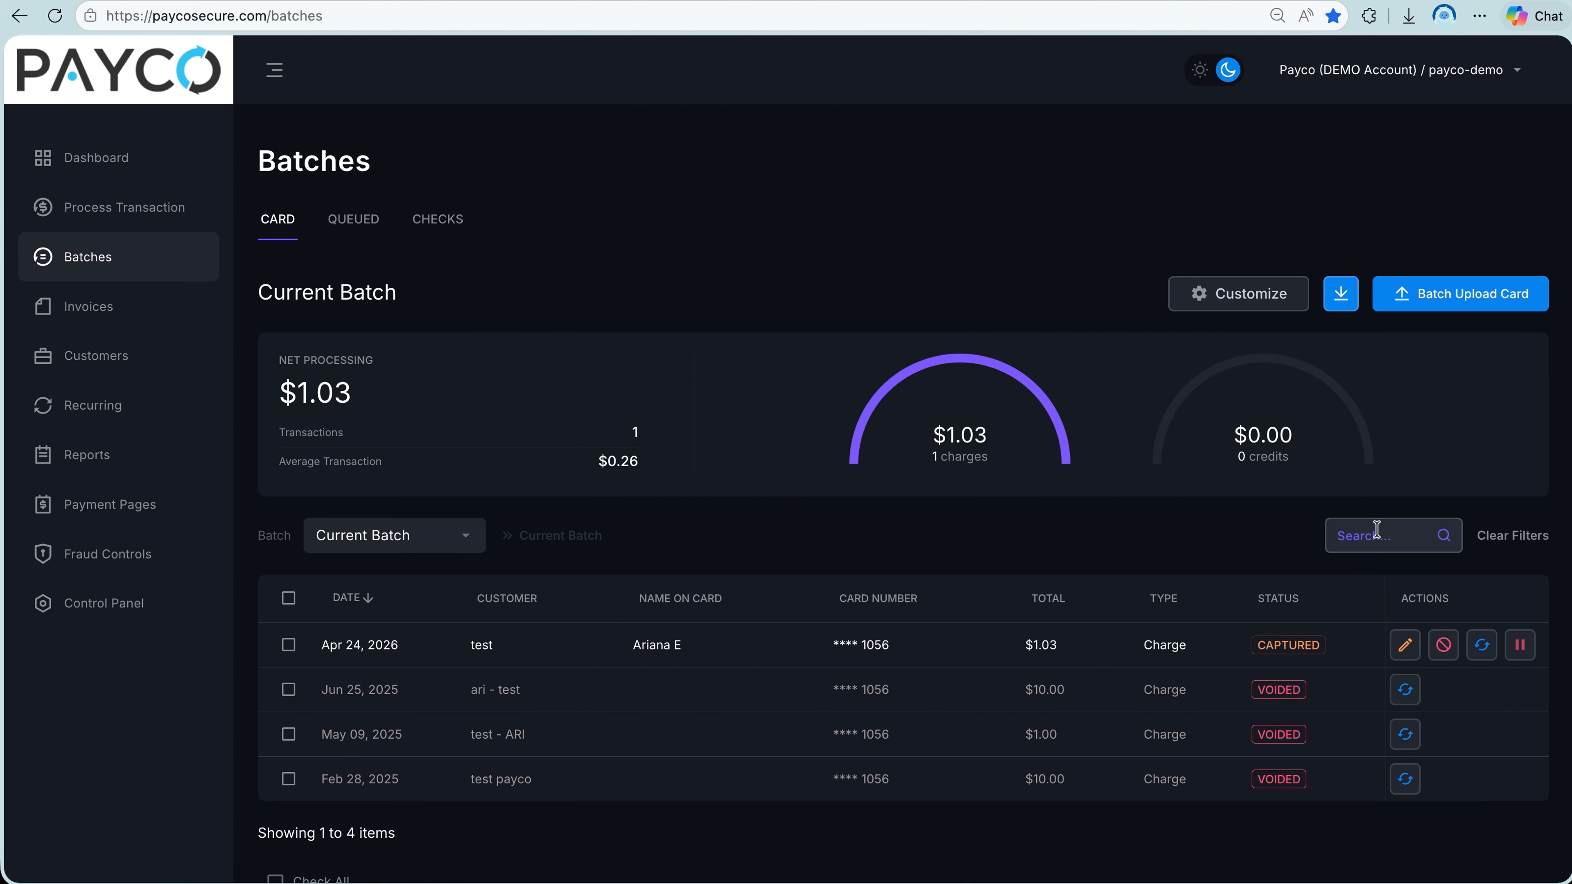
{"action": "left_click", "coordinate": [1274, 307]}
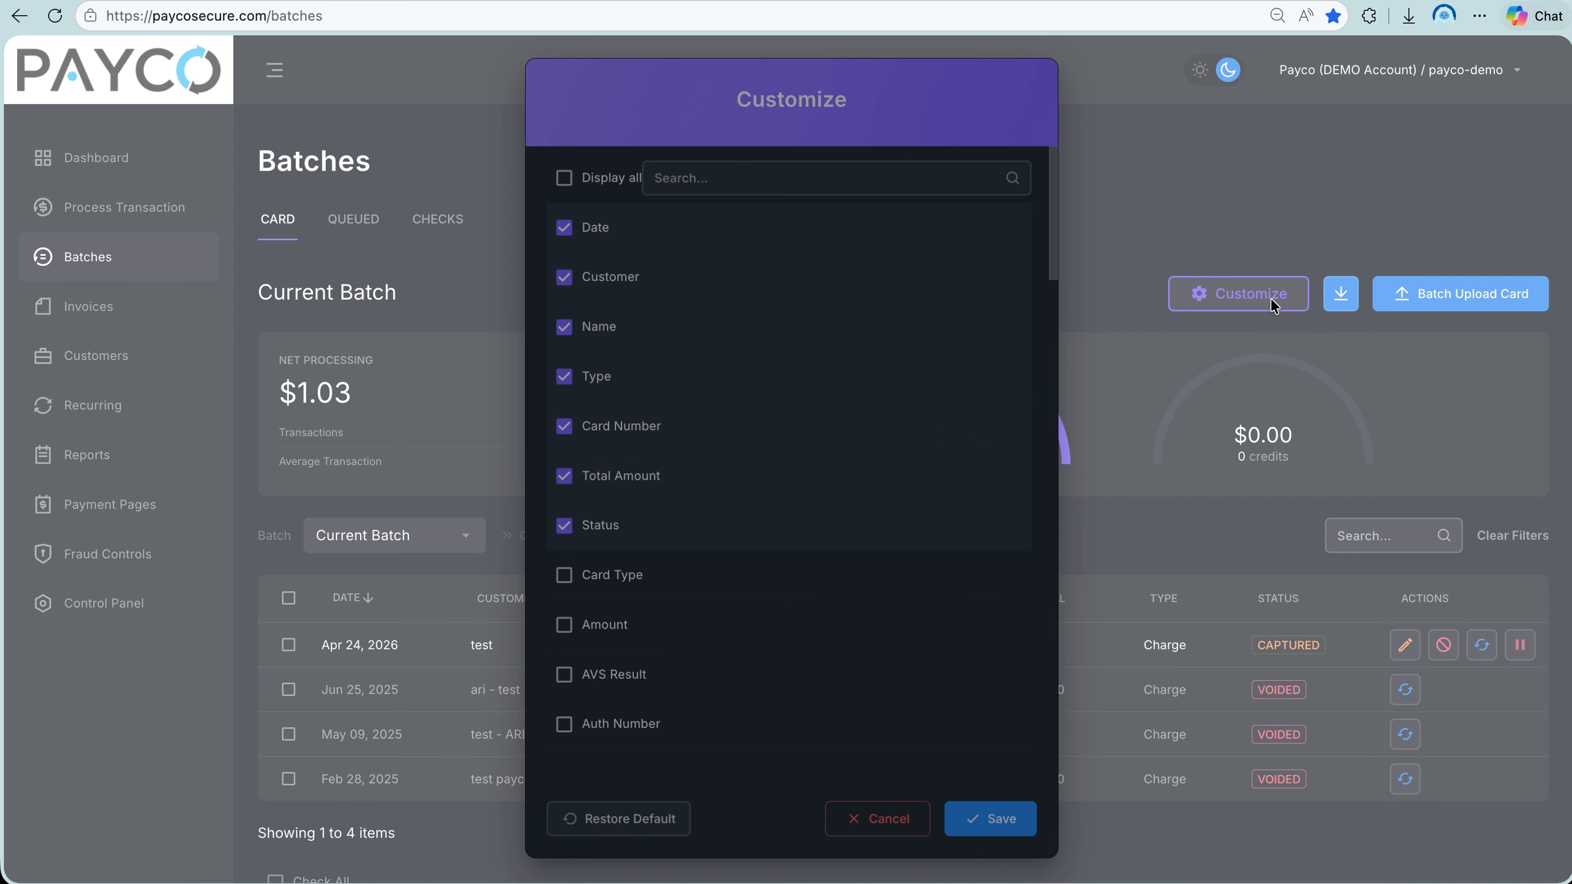
{"action": "left_click", "coordinate": [1274, 306]}
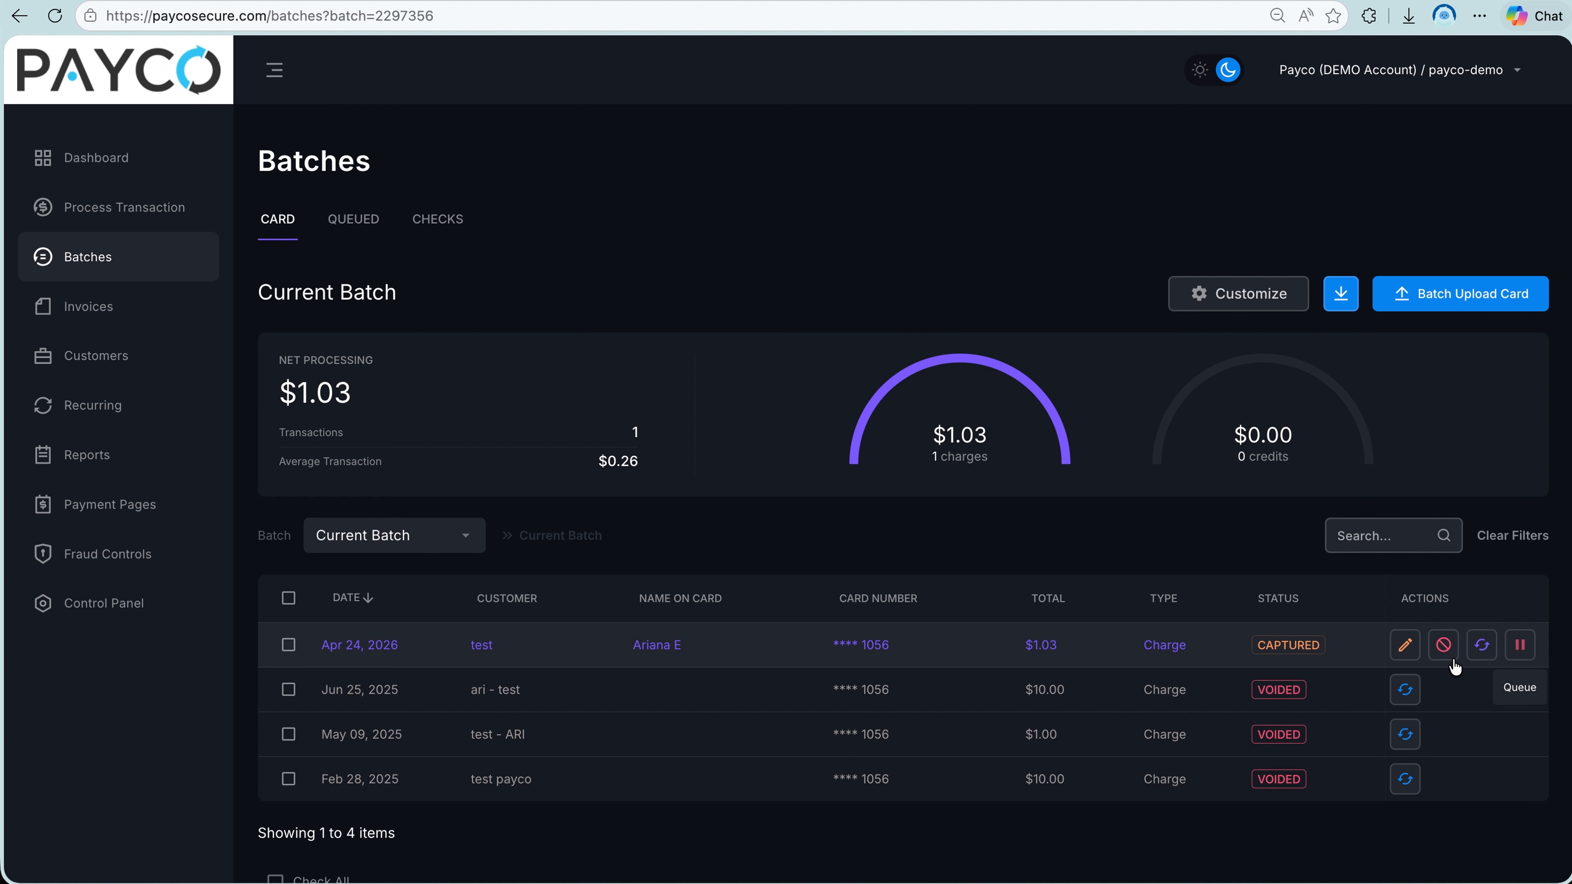
View the closed batch from 12/08/2022 9:35 AM PST and return to the current batch.
{"action": "left_click", "coordinate": [471, 535]}
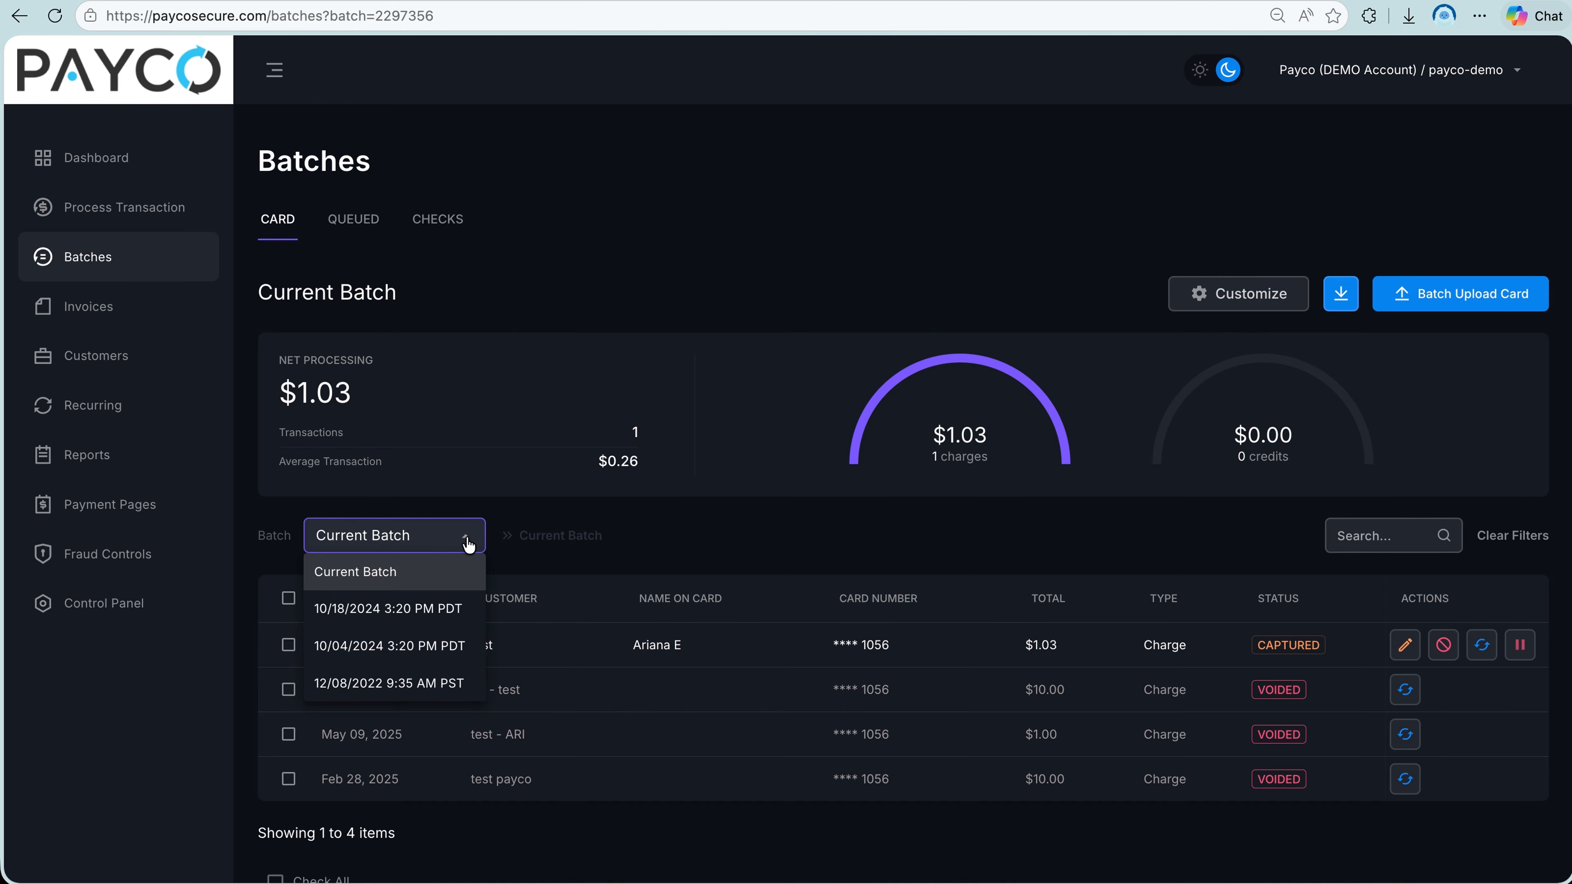
{"action": "left_click", "coordinate": [461, 684]}
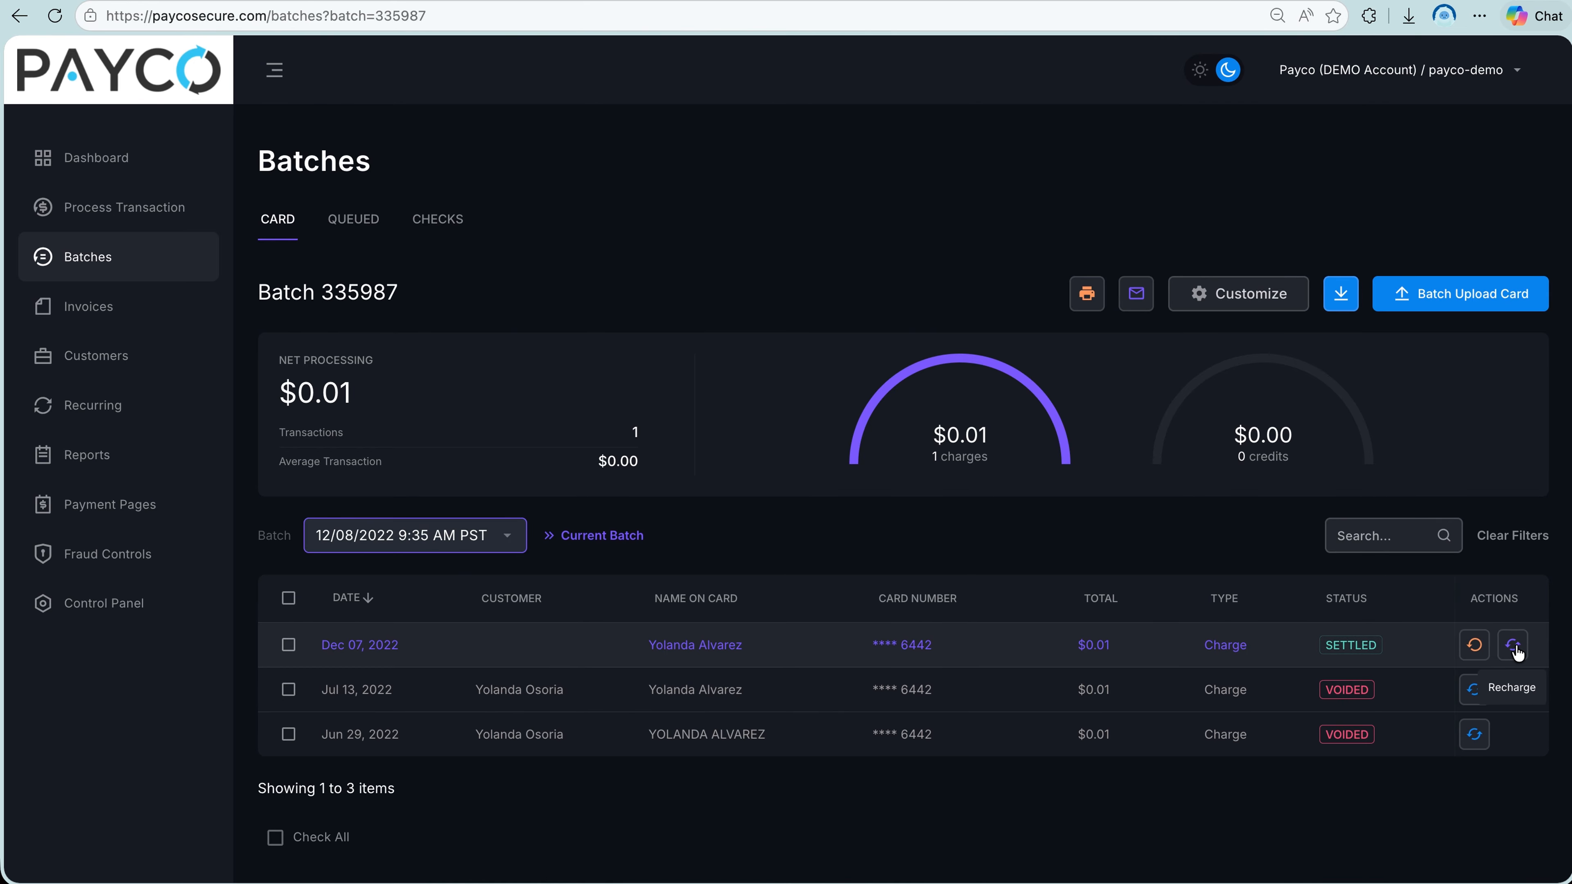
{"action": "left_click", "coordinate": [585, 538]}
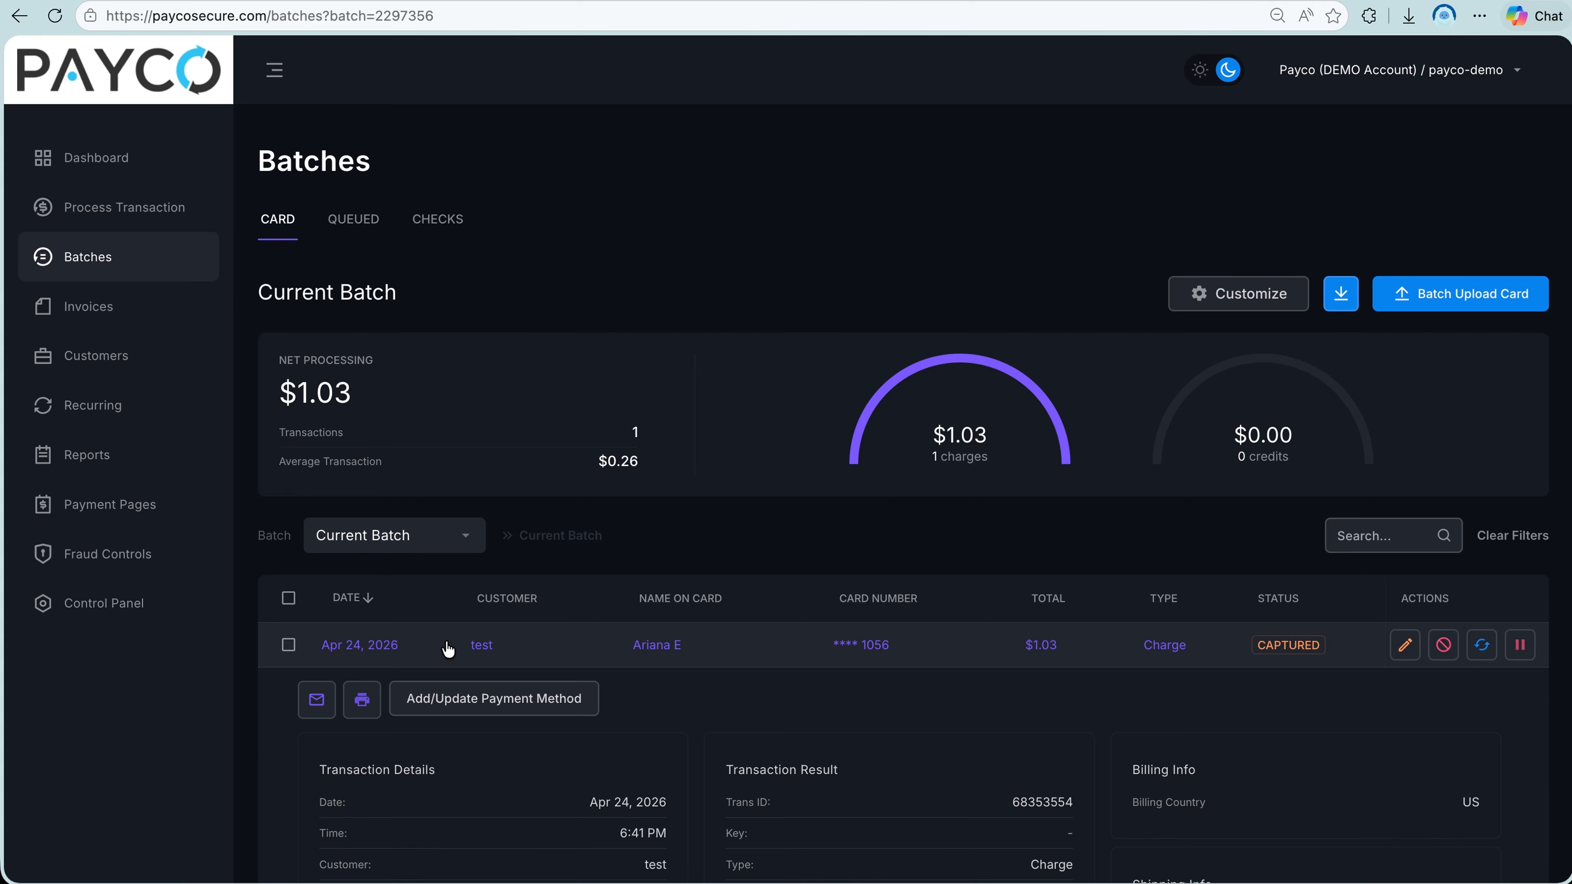
Examine the full transaction details and result of the Apr 24, 2026 charge in the current batch.
{"action": "left_click", "coordinate": [447, 647]}
{"action": "scroll", "coordinate": [449, 626], "scroll_direction": "down", "scroll_amount": 7}
{"action": "scroll", "coordinate": [447, 626], "scroll_direction": "down", "scroll_amount": 1}
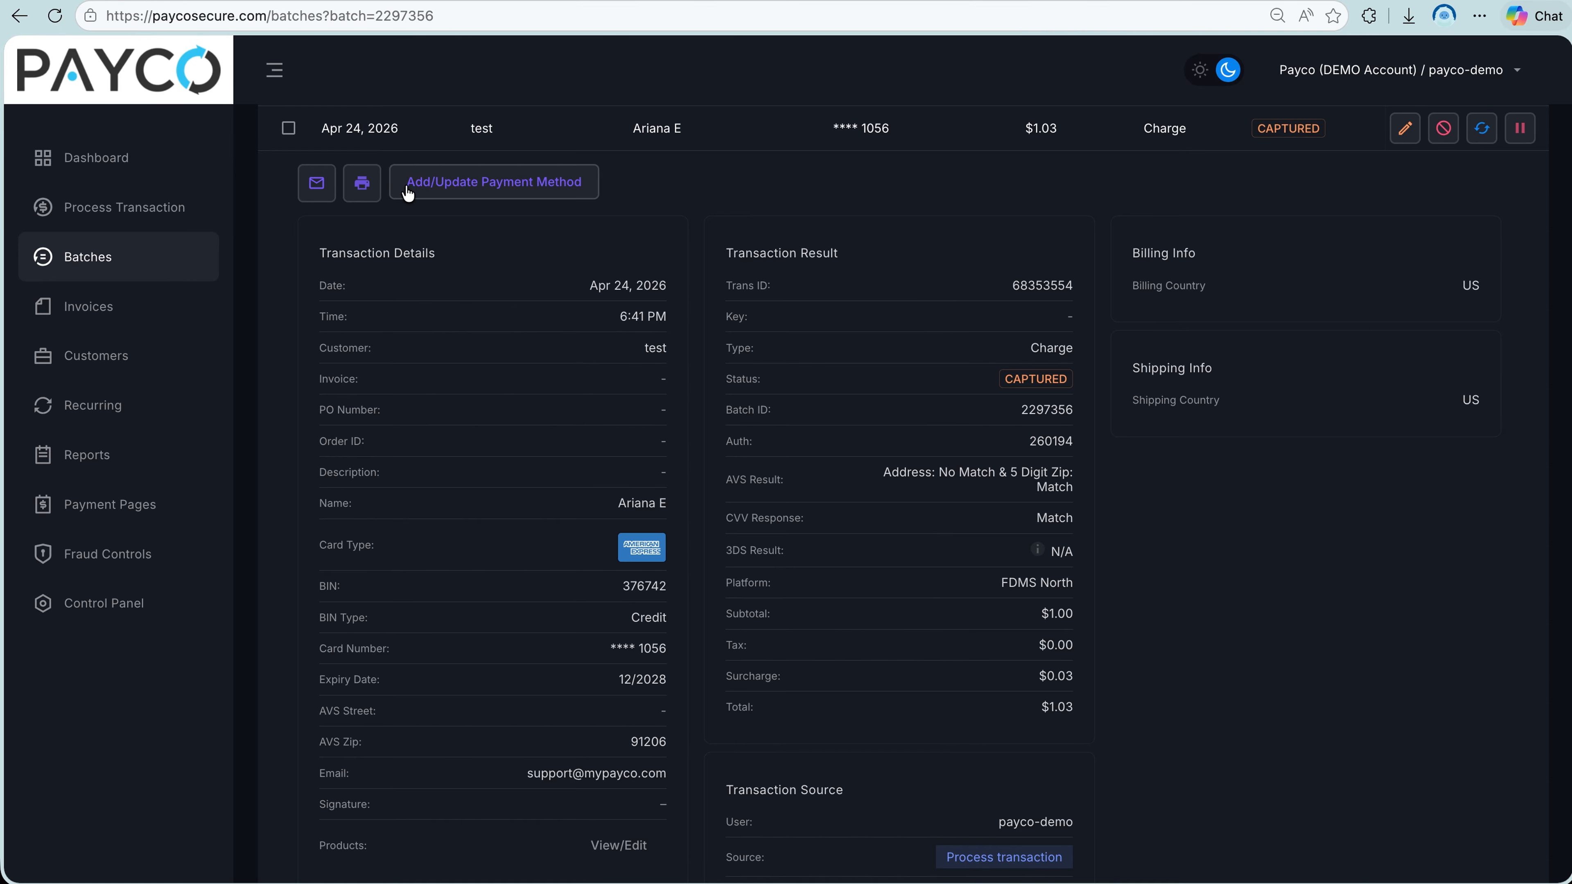
{"action": "scroll", "coordinate": [406, 197], "scroll_direction": "up", "scroll_amount": 8}
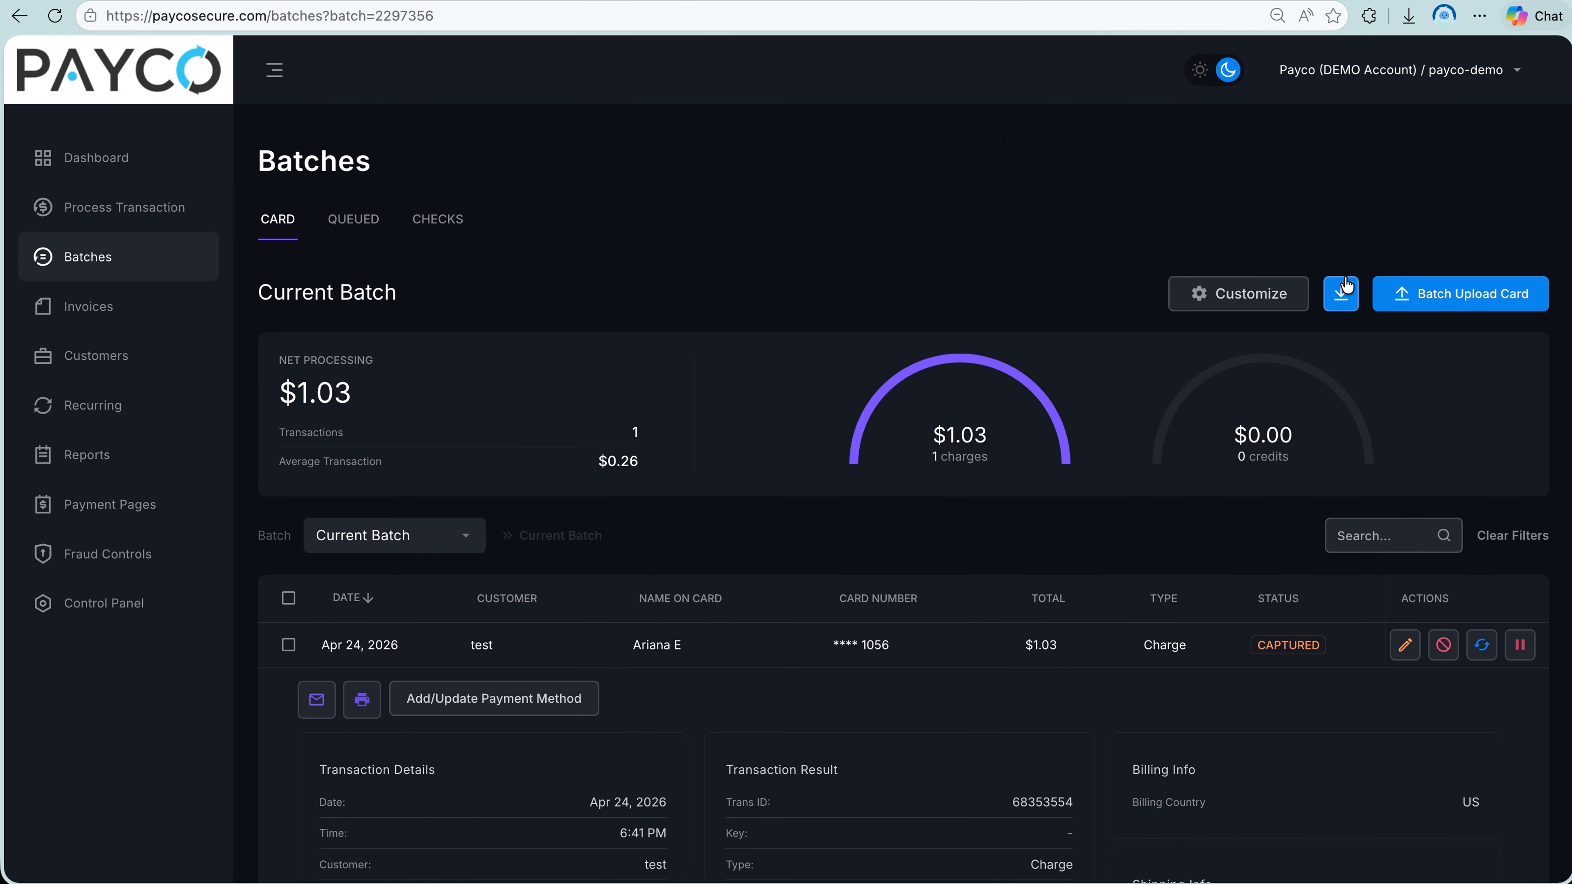
Open the card batch upload and read its required headers and tips for a successful upload.
{"action": "left_click", "coordinate": [1415, 309]}
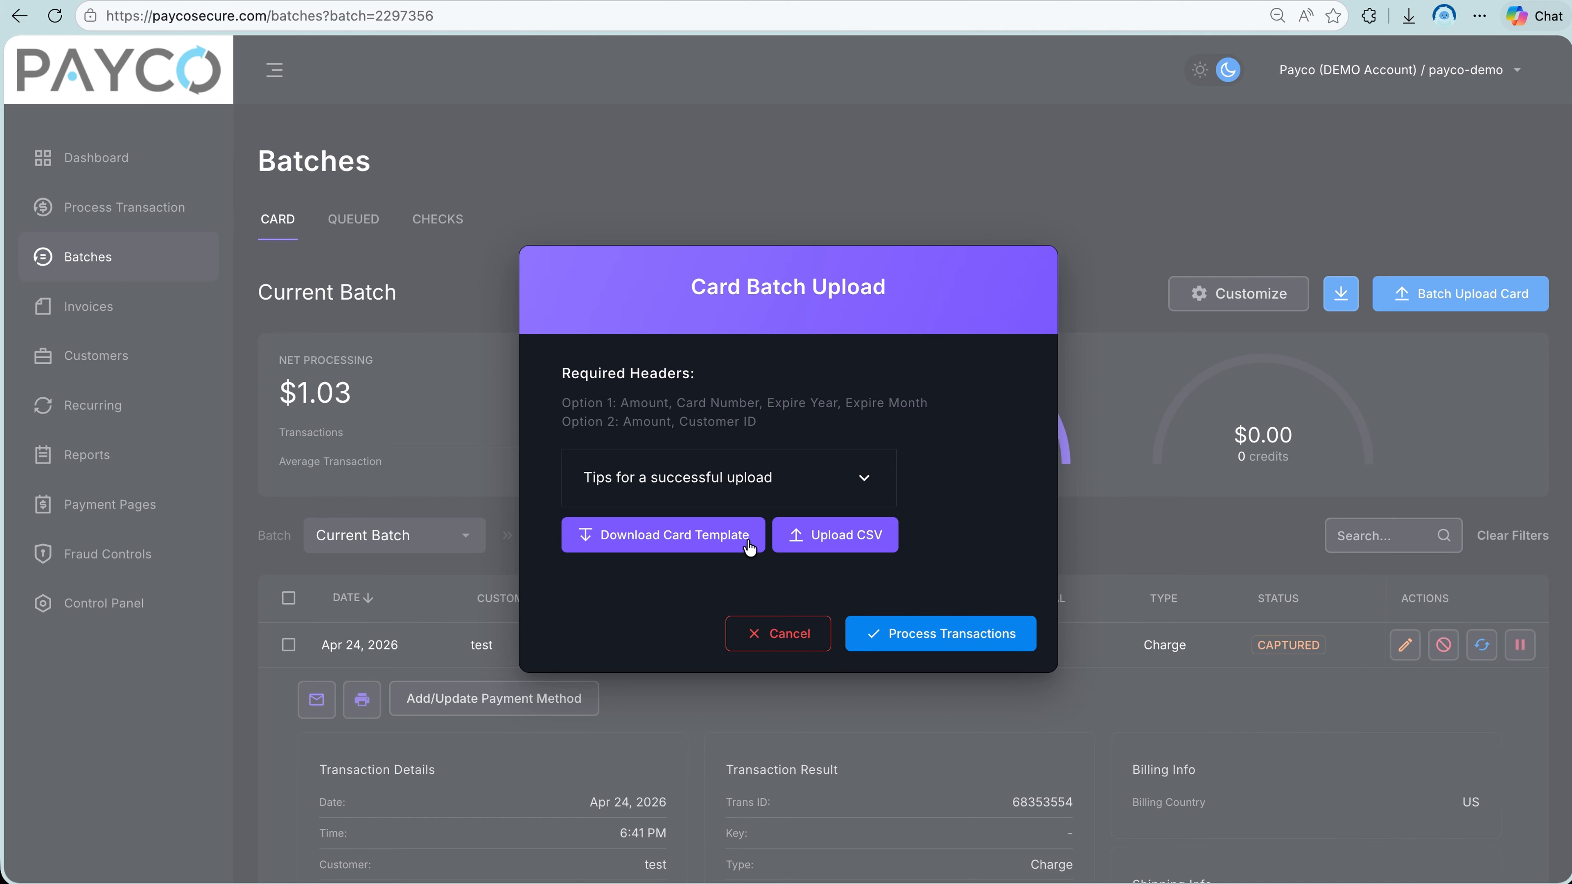
{"action": "left_click", "coordinate": [794, 486]}
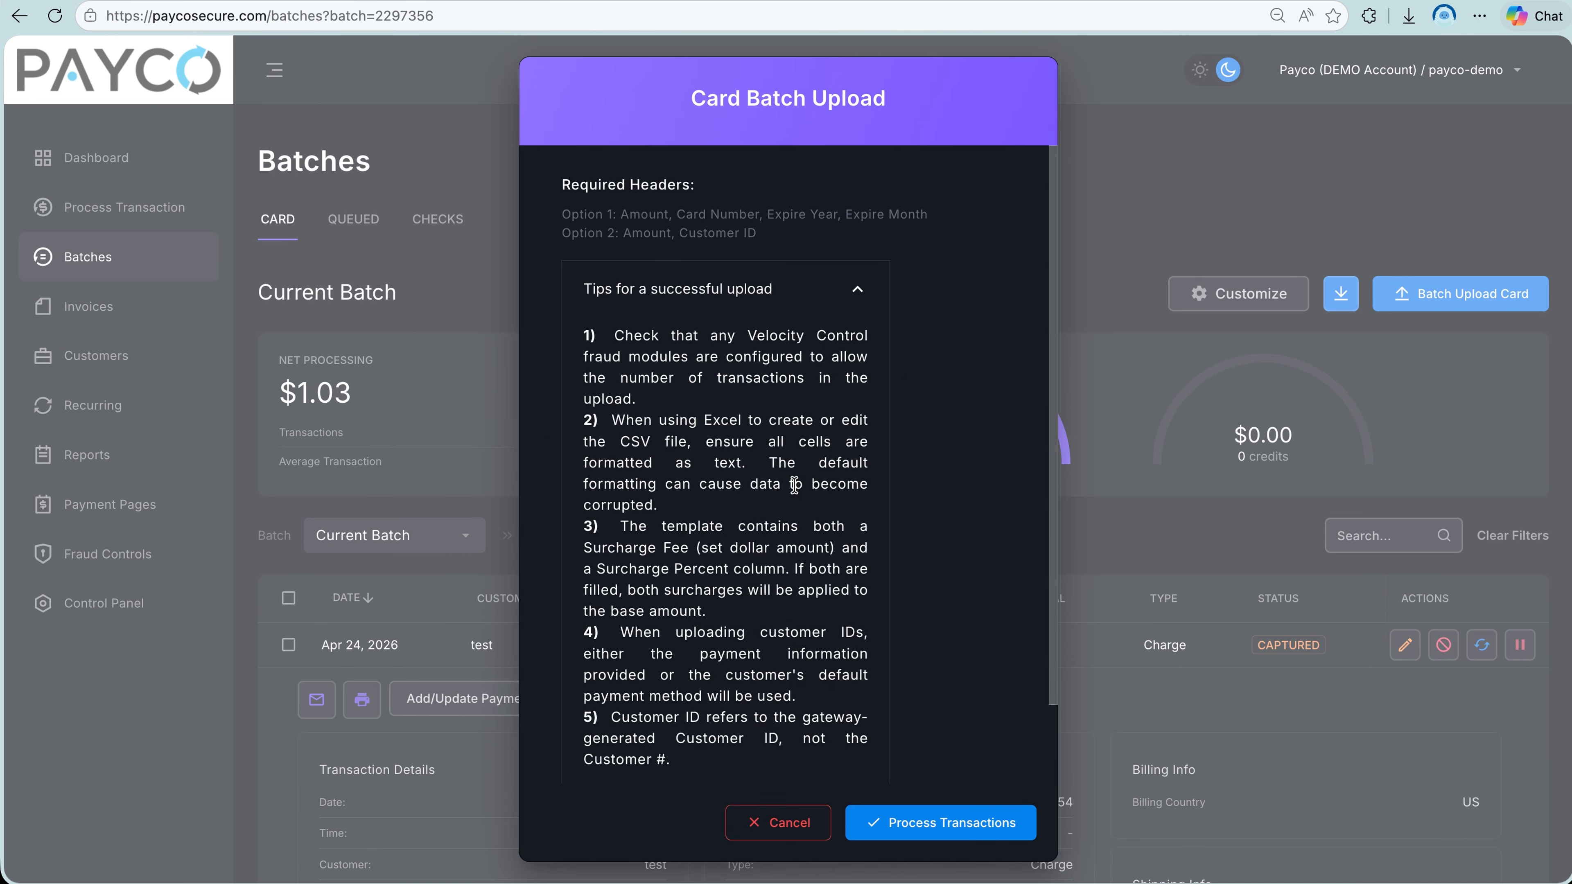
{"action": "scroll", "coordinate": [795, 484], "scroll_direction": "down", "scroll_amount": 2}
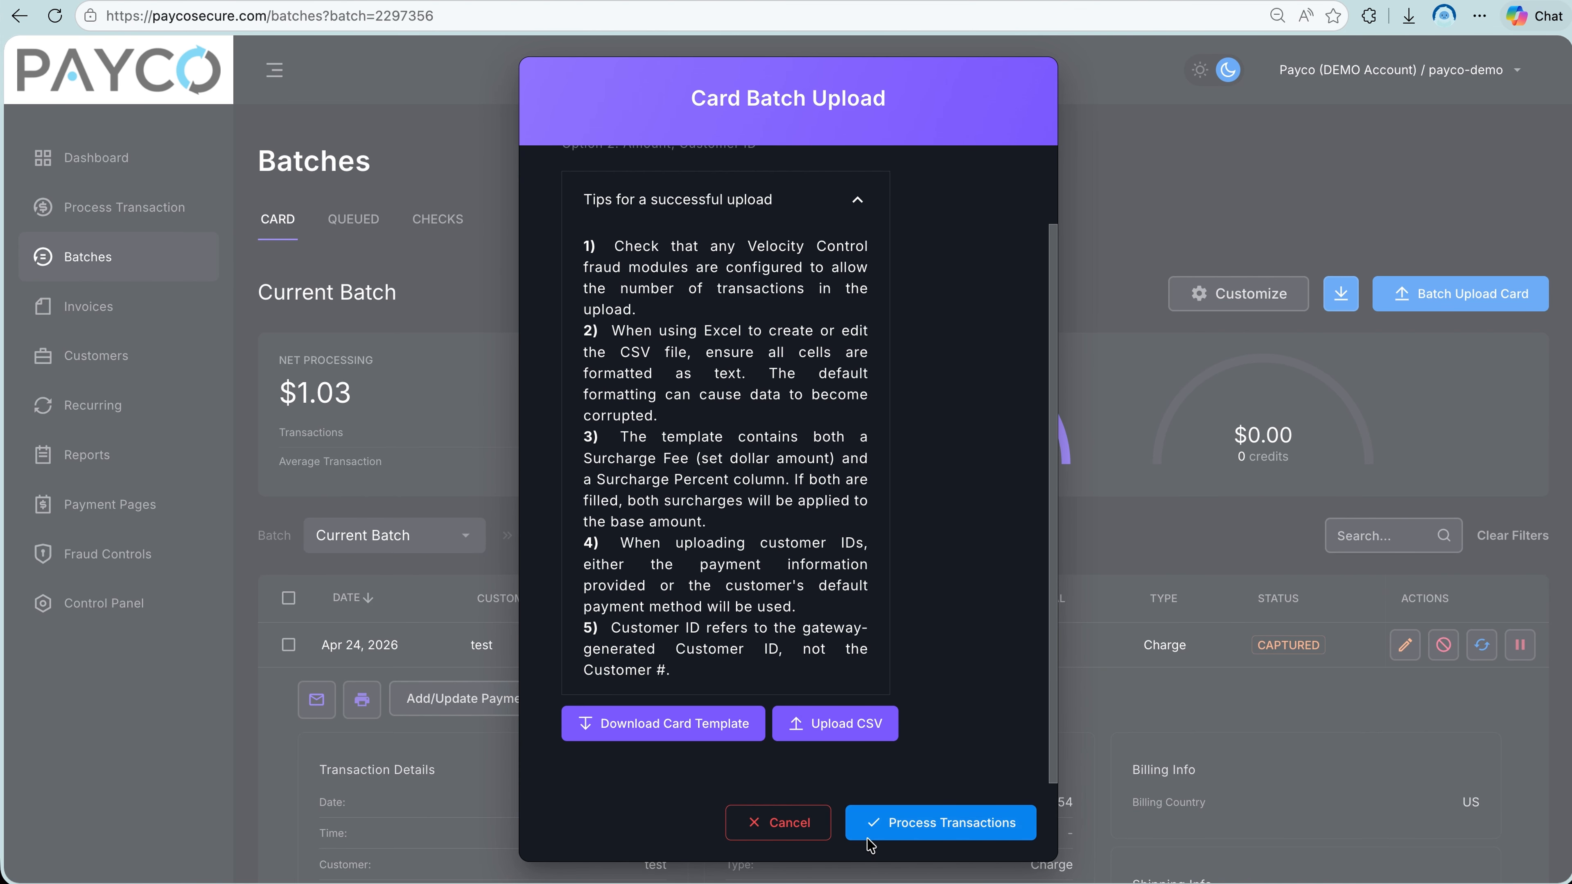
{"action": "left_click", "coordinate": [886, 836]}
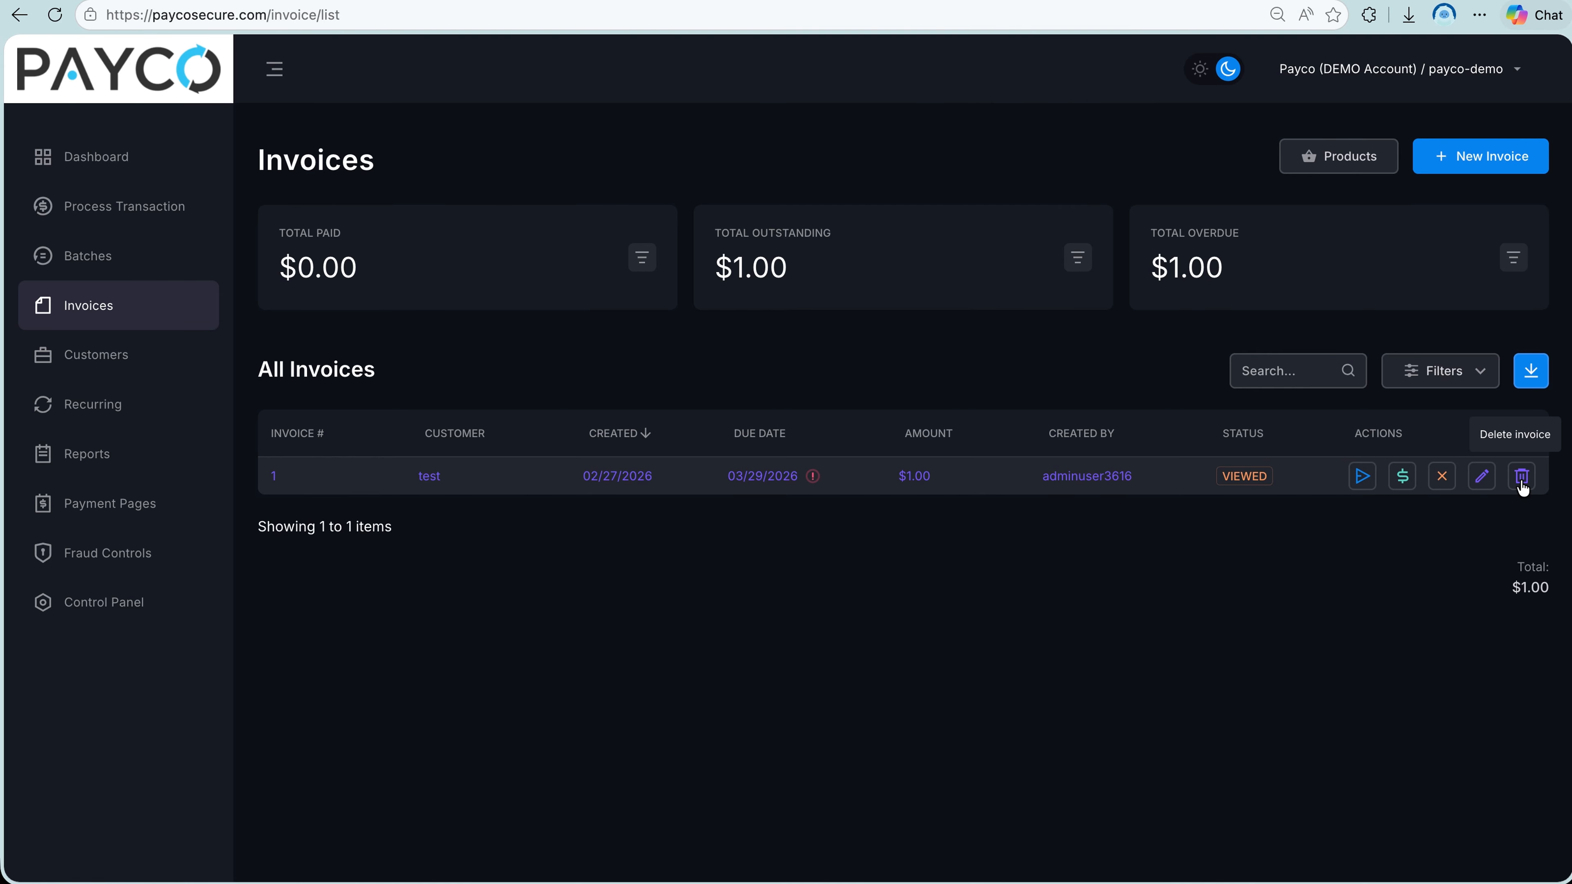
Open invoice #1 from the invoice list and review its history, contents and available invoice actions.
{"action": "left_click", "coordinate": [959, 489]}
{"action": "scroll", "coordinate": [959, 489], "scroll_direction": "down", "scroll_amount": 3}
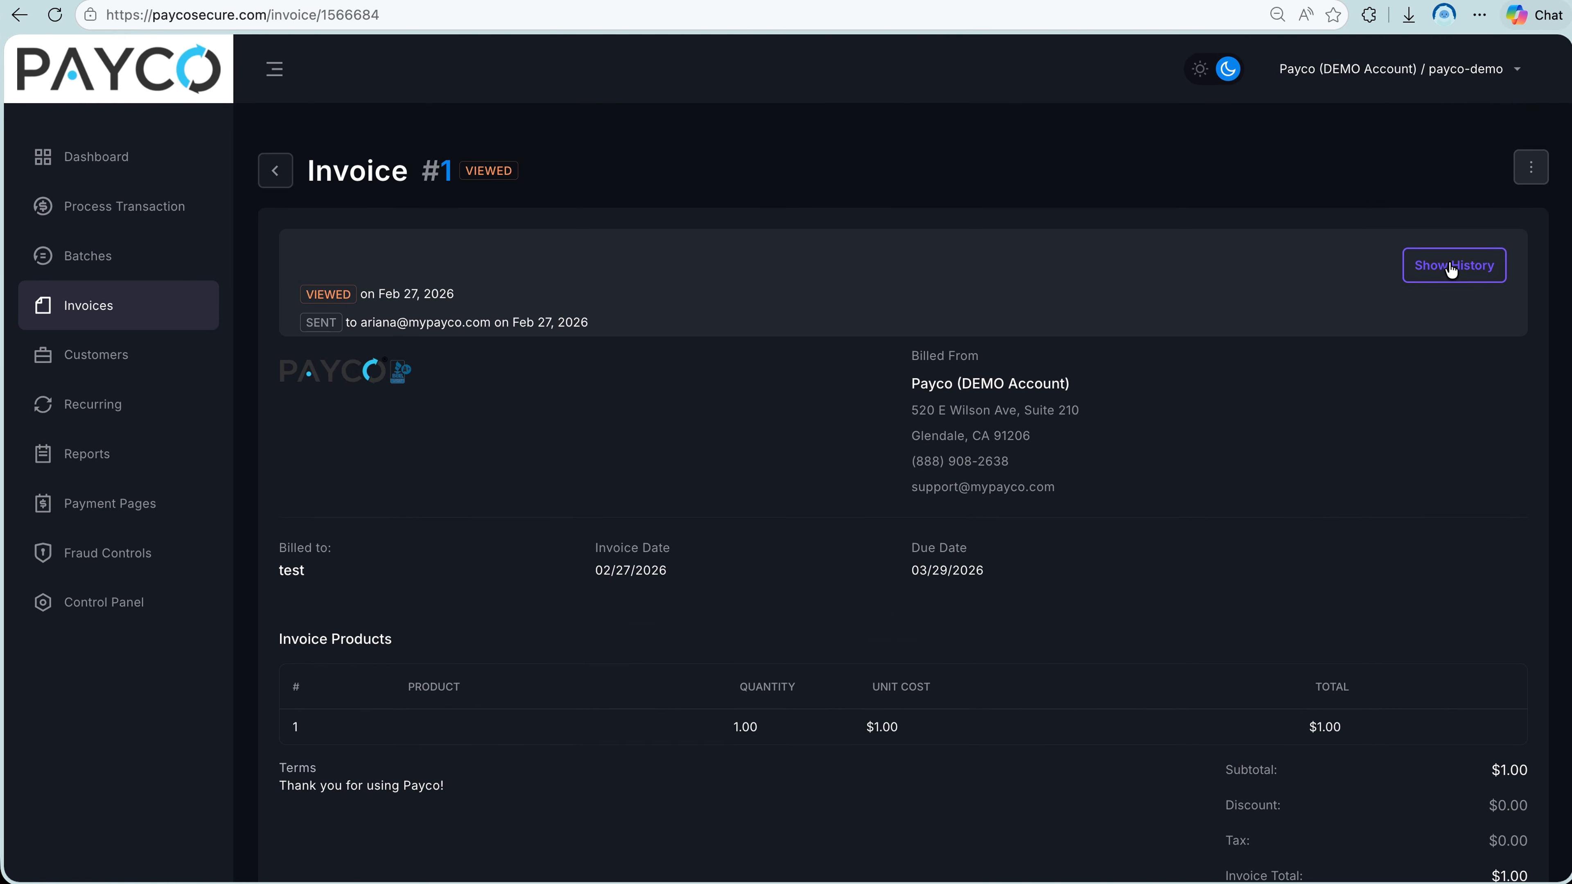
{"action": "left_click", "coordinate": [1523, 181]}
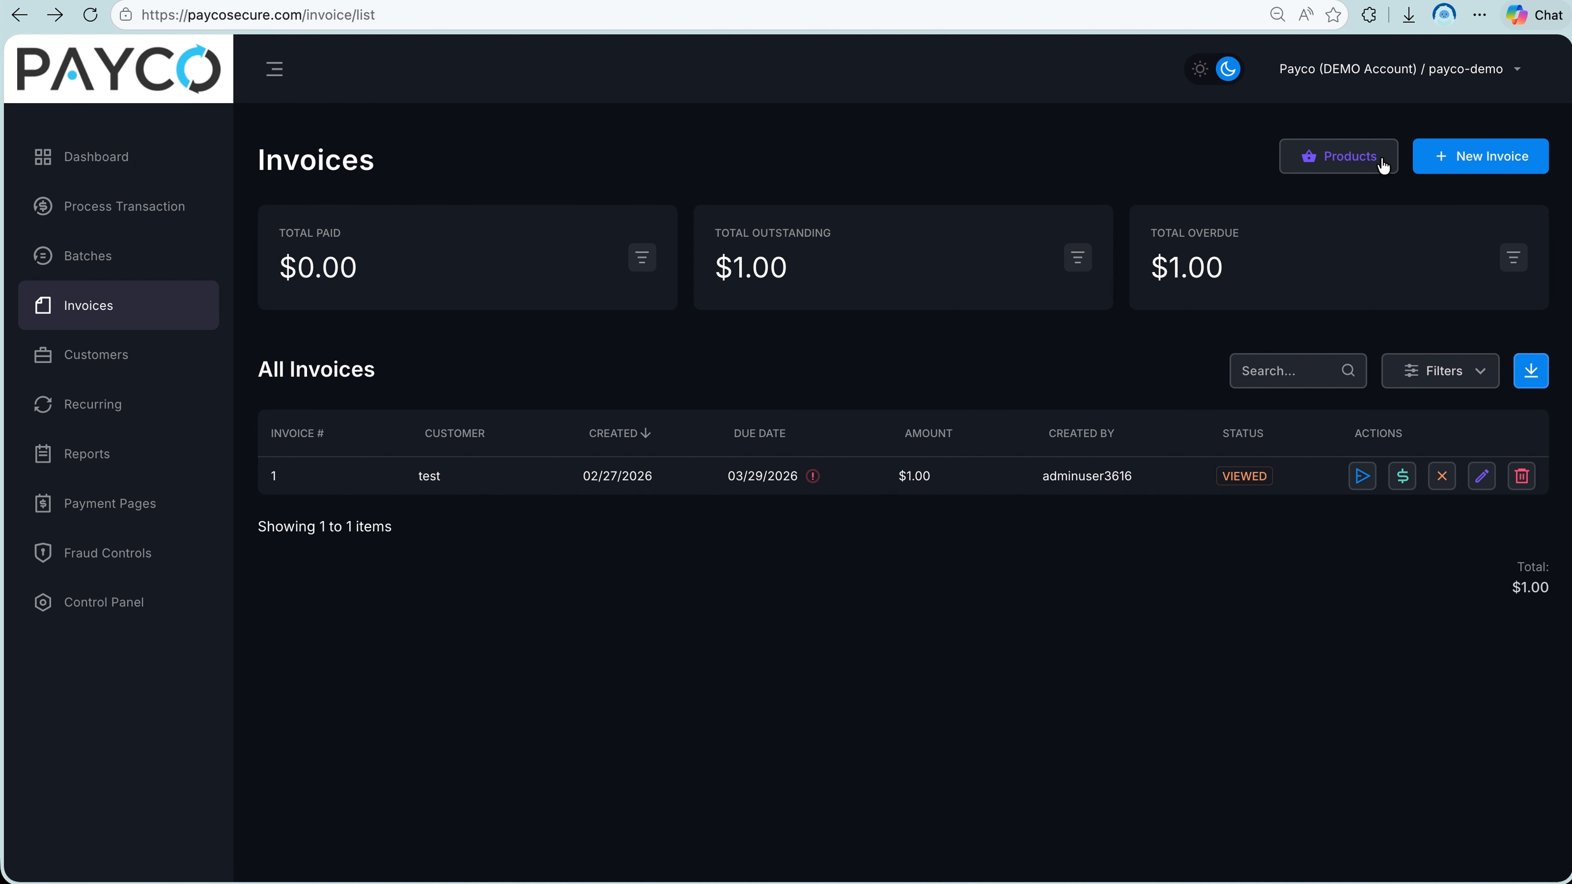
Fill in a new product named test2 with a price of $1.00, then leave the form without creating it.
{"action": "left_click", "coordinate": [1382, 158]}
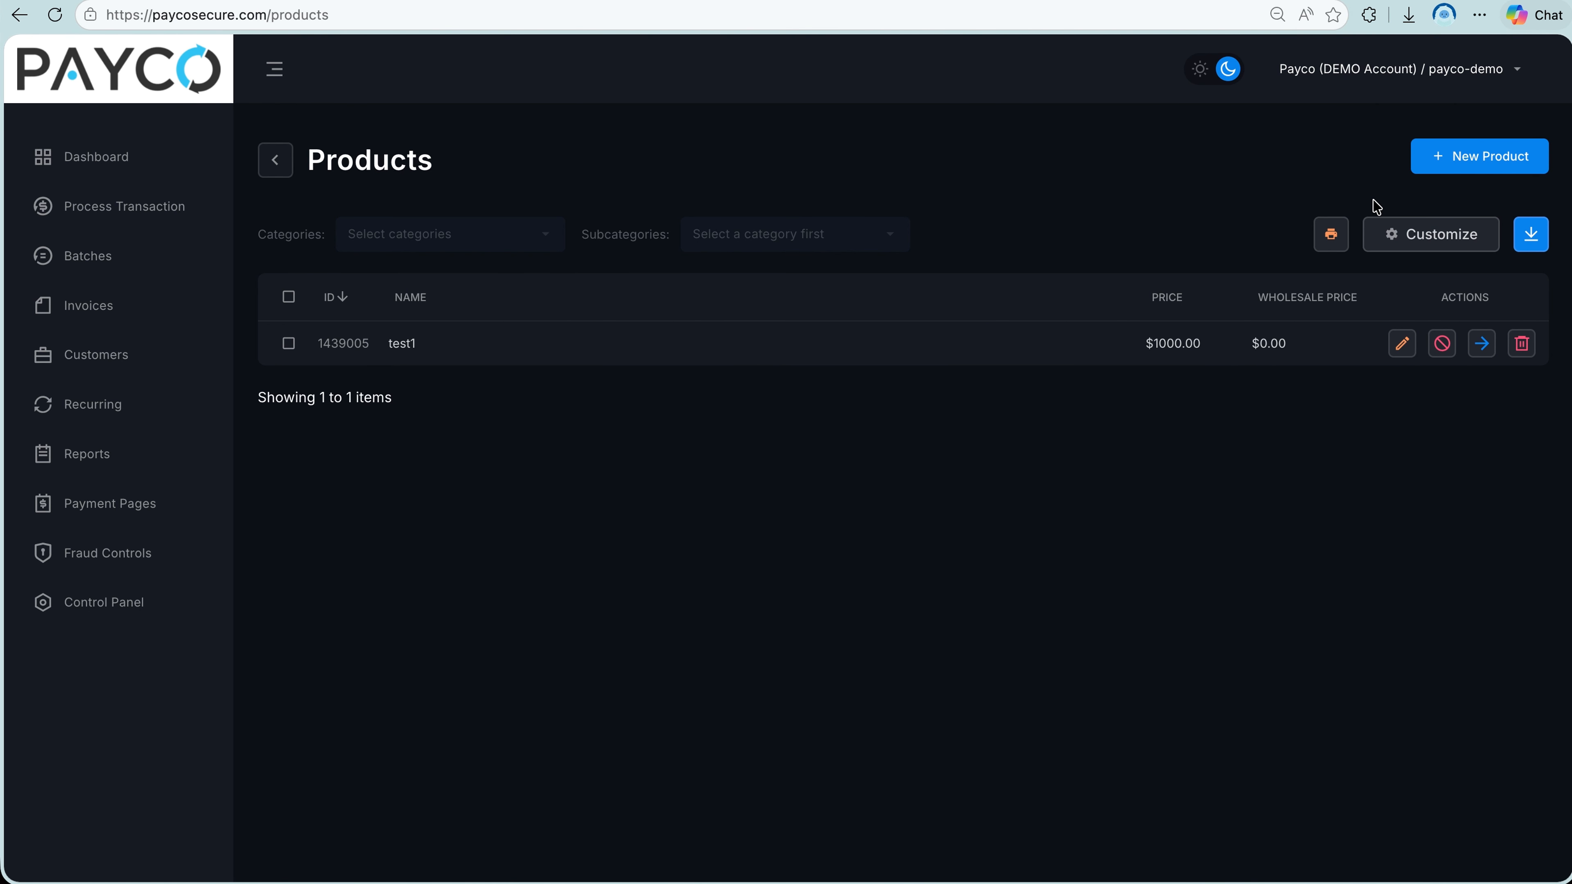
{"action": "left_click", "coordinate": [1446, 176]}
{"action": "left_click", "coordinate": [1198, 334]}
{"action": "type", "text": "t"}
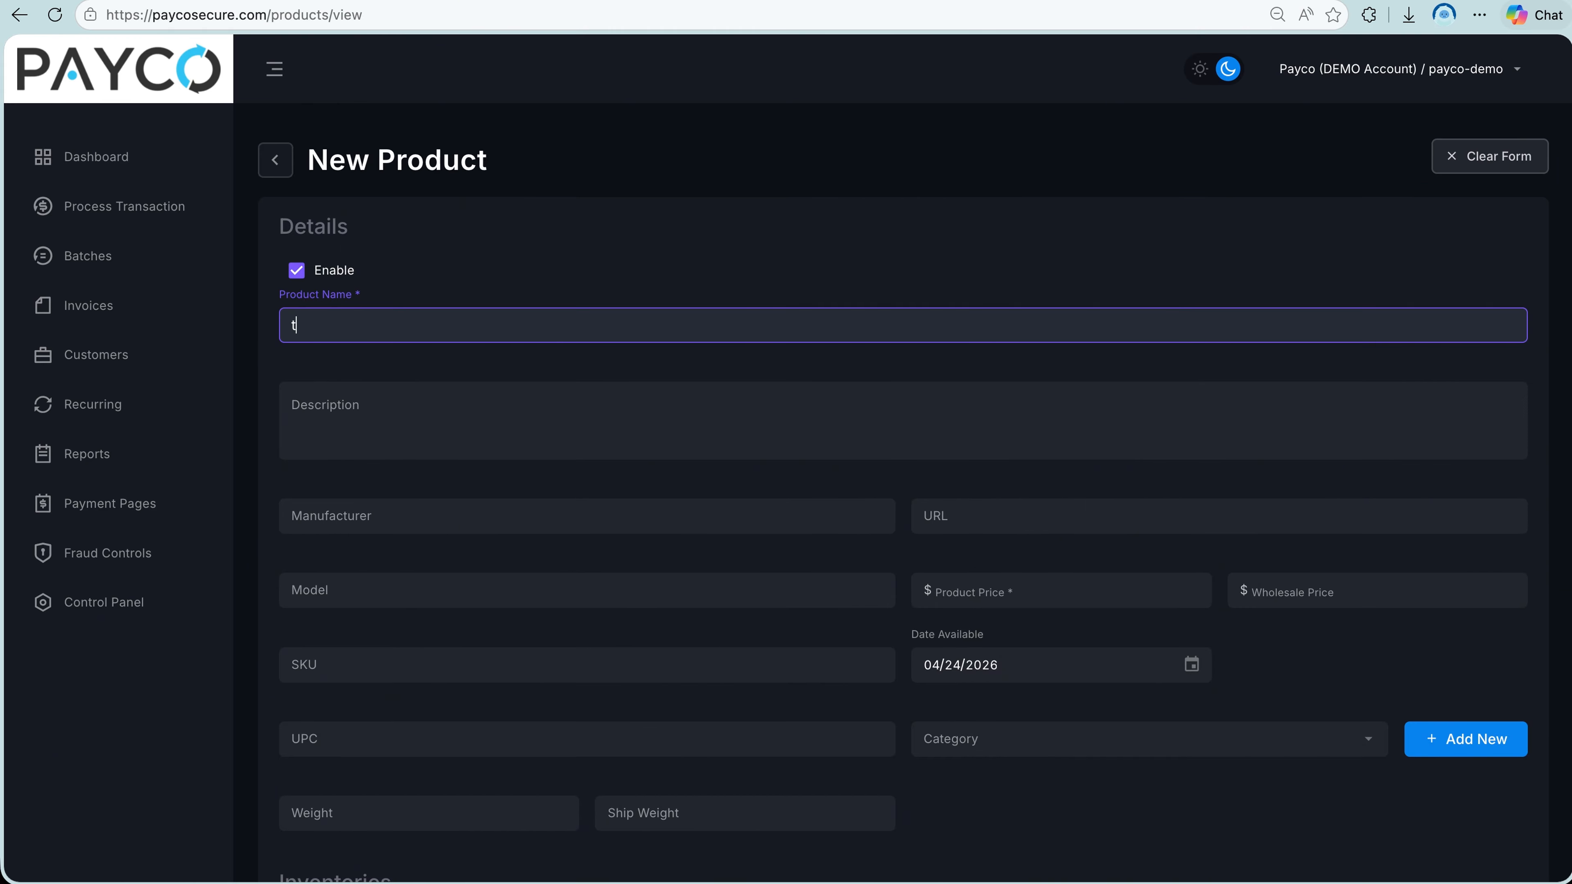
{"action": "type", "text": "est2"}
{"action": "left_click", "coordinate": [970, 600]}
{"action": "type", "text": "1.00"}
{"action": "scroll", "coordinate": [512, 732], "scroll_direction": "down", "scroll_amount": 4}
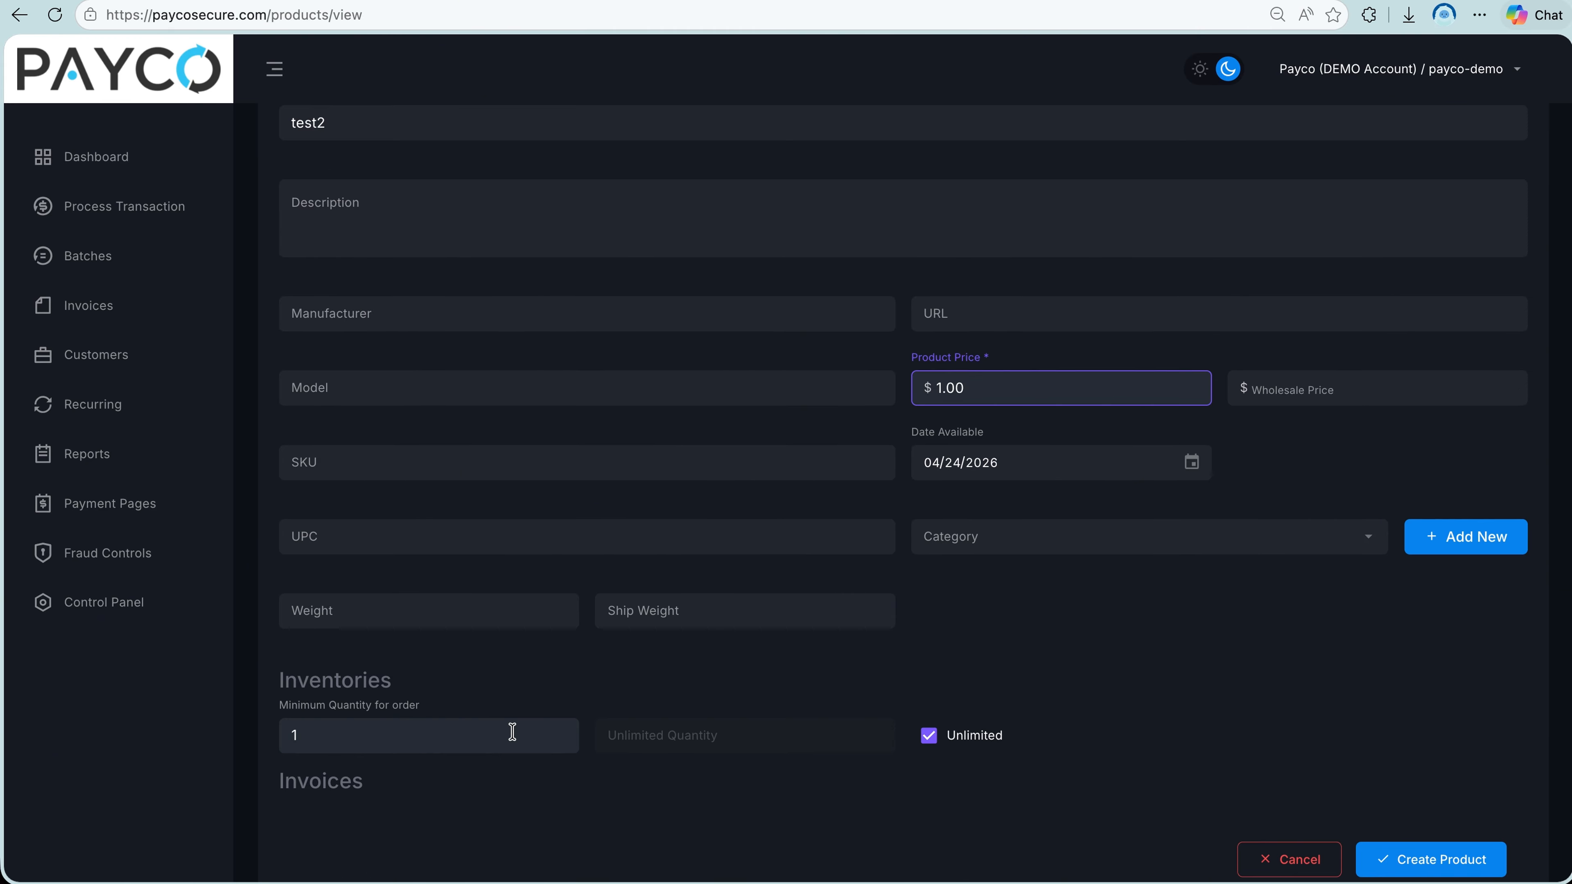
{"action": "scroll", "coordinate": [986, 692], "scroll_direction": "up", "scroll_amount": 4}
{"action": "scroll", "coordinate": [986, 691], "scroll_direction": "down", "scroll_amount": 3}
{"action": "scroll", "coordinate": [512, 731], "scroll_direction": "down", "scroll_amount": 1}
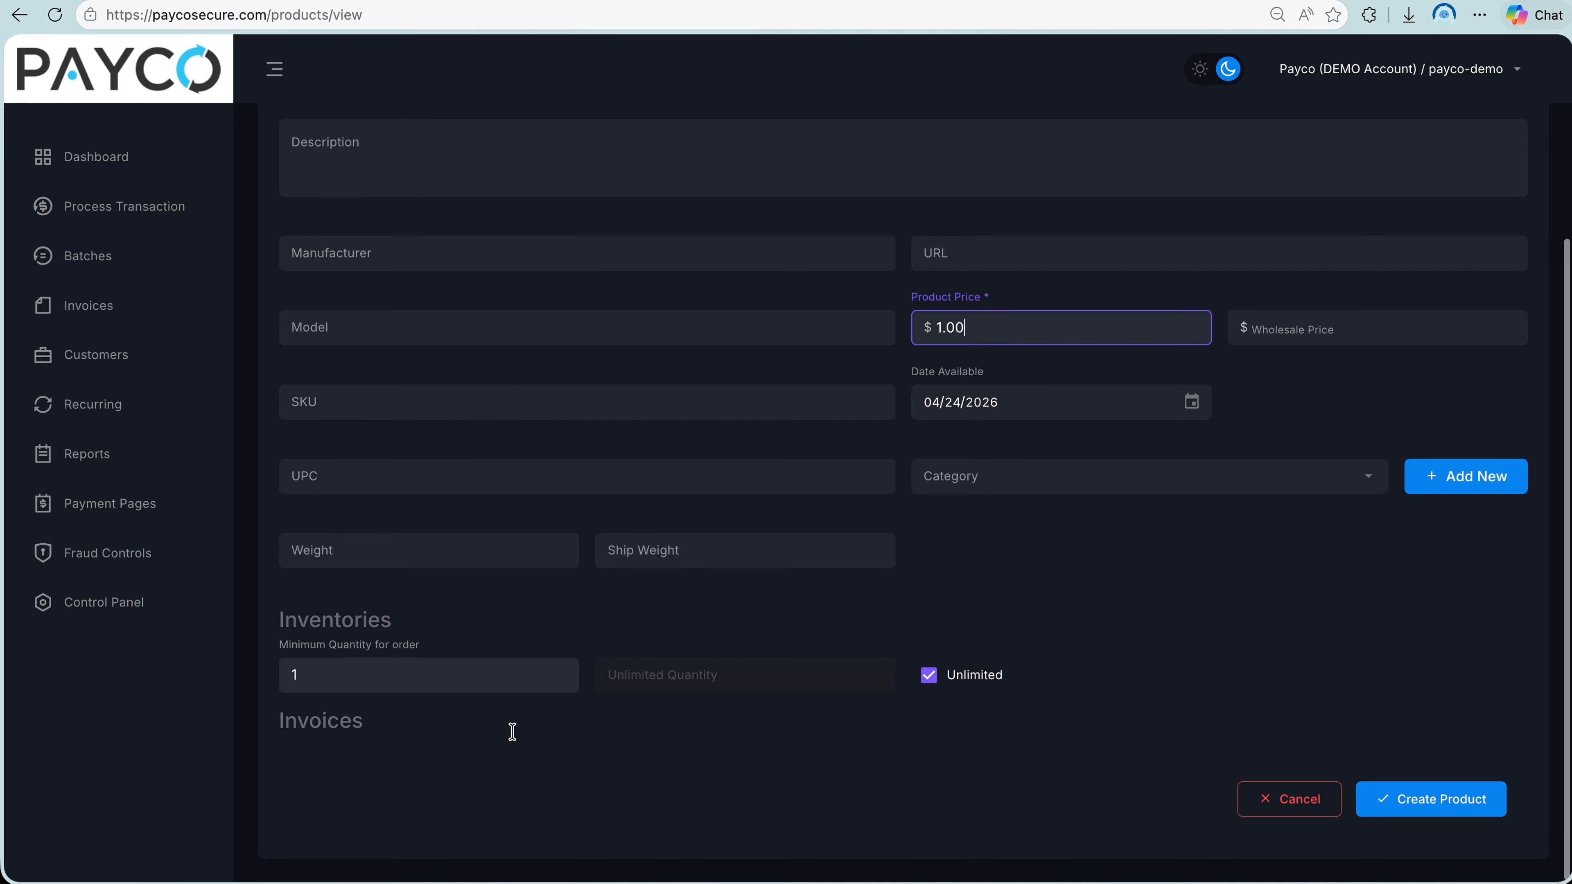
{"action": "key", "text": "alt+Left"}
Start a new invoice for customer test3, filling in the customer's e-mail and checking the optional billing and shipping details.
{"action": "left_click", "coordinate": [1453, 162]}
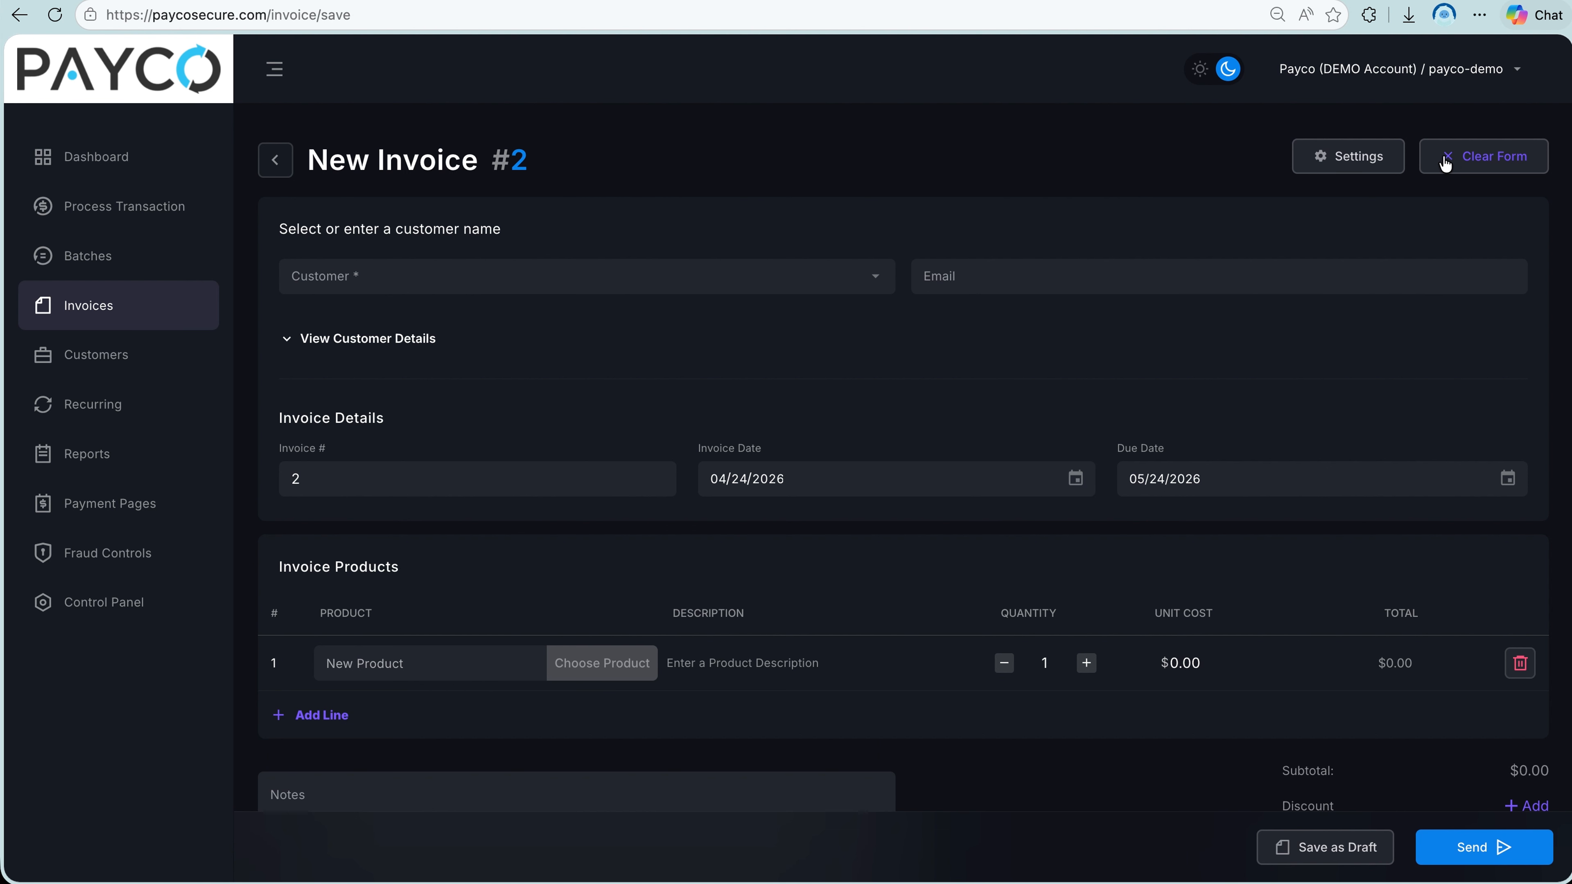
{"action": "left_click", "coordinate": [754, 273]}
{"action": "type", "text": "test3"}
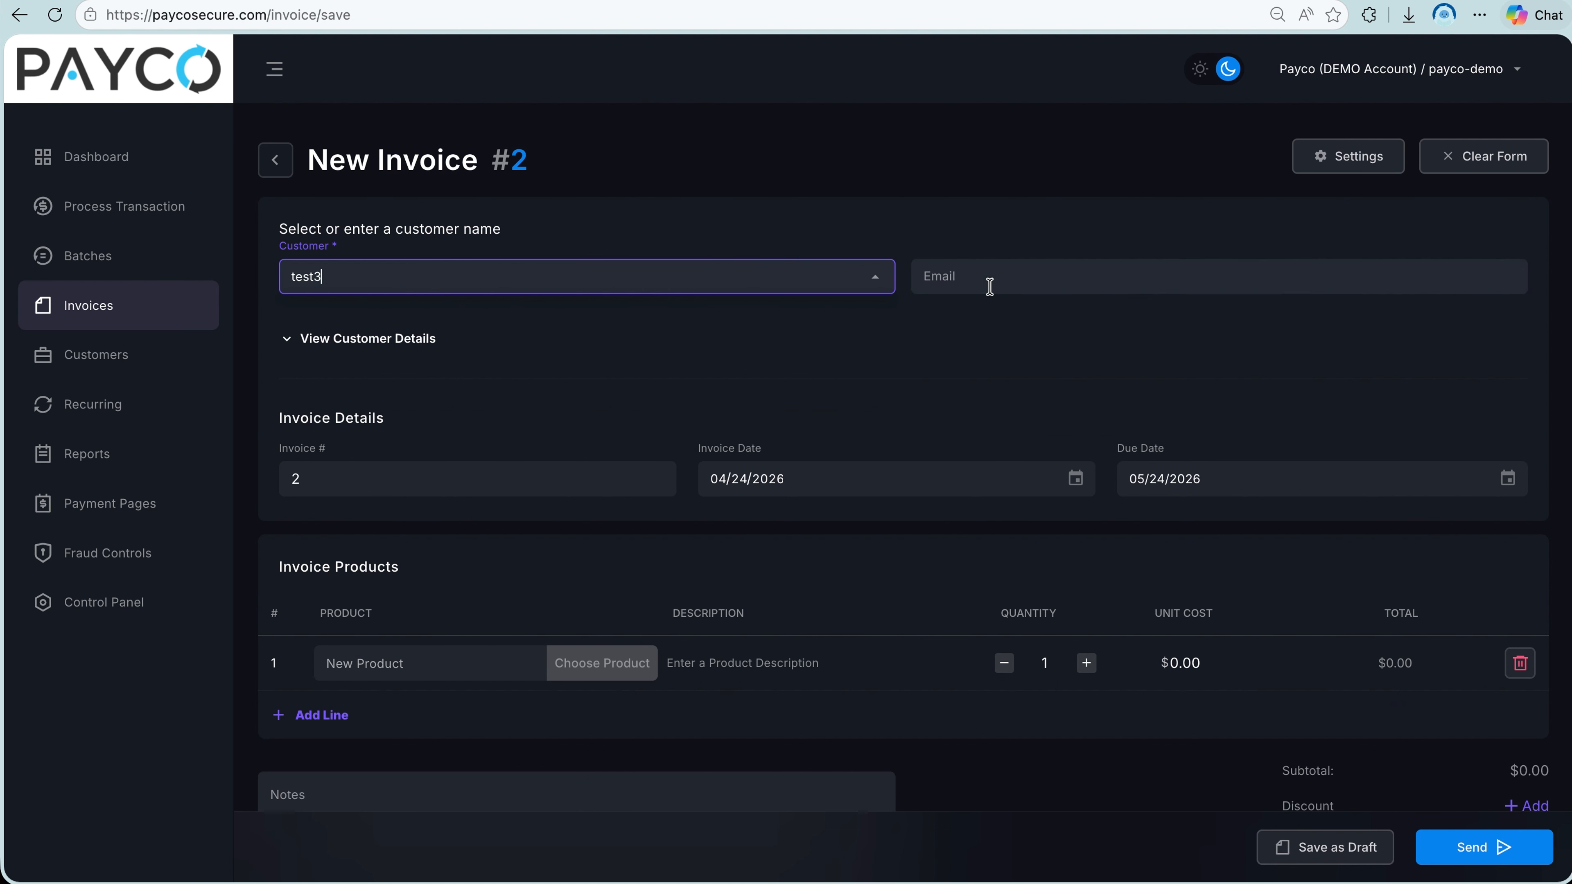
{"action": "left_click", "coordinate": [990, 284]}
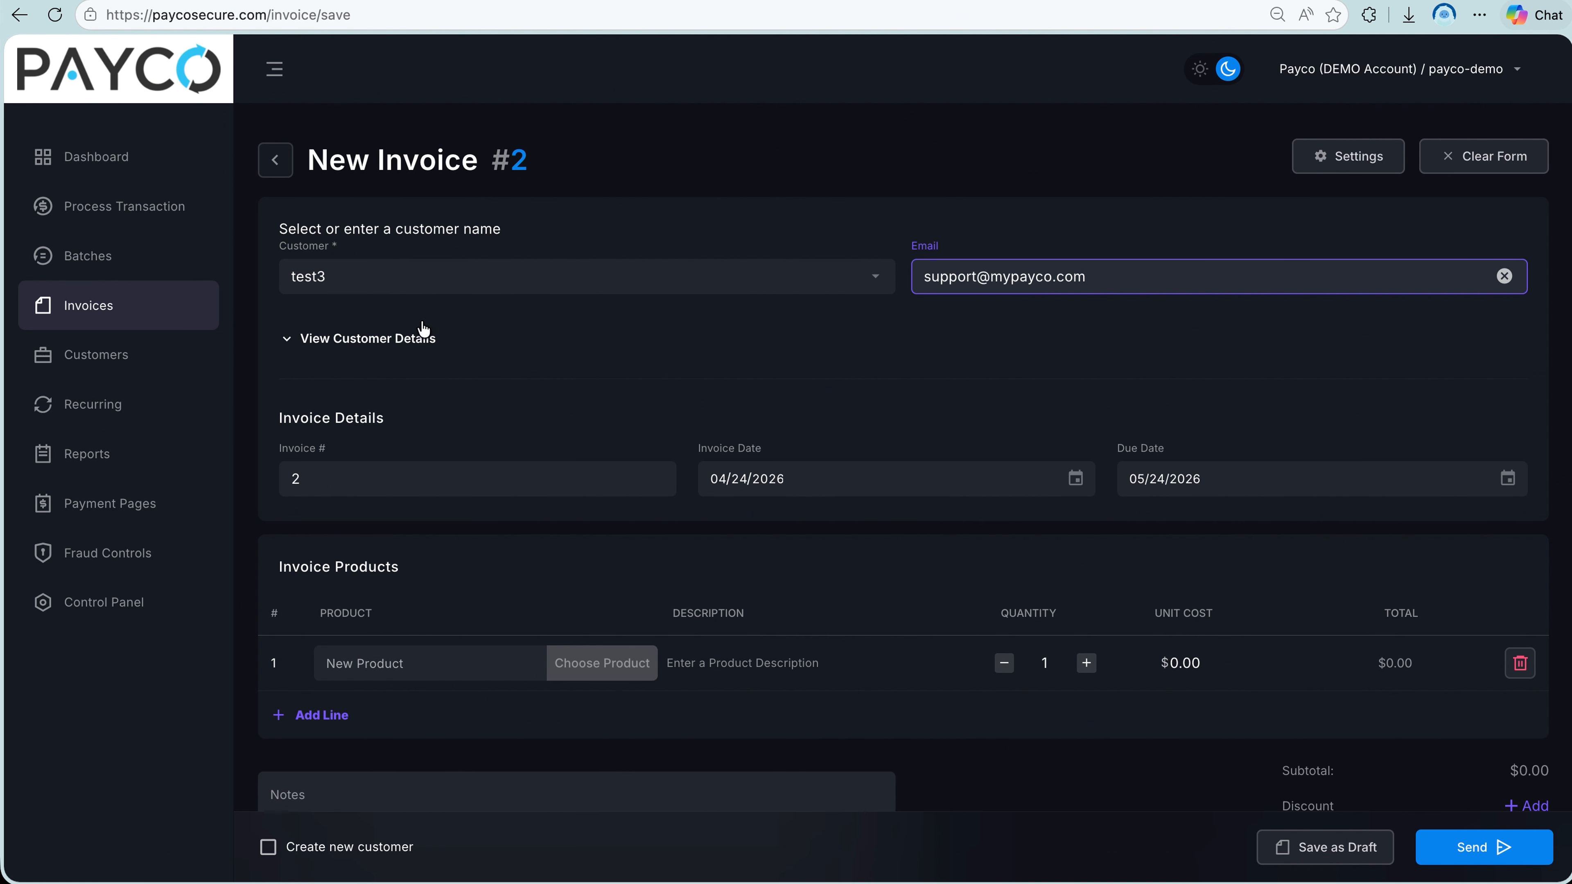
{"action": "left_click", "coordinate": [412, 339]}
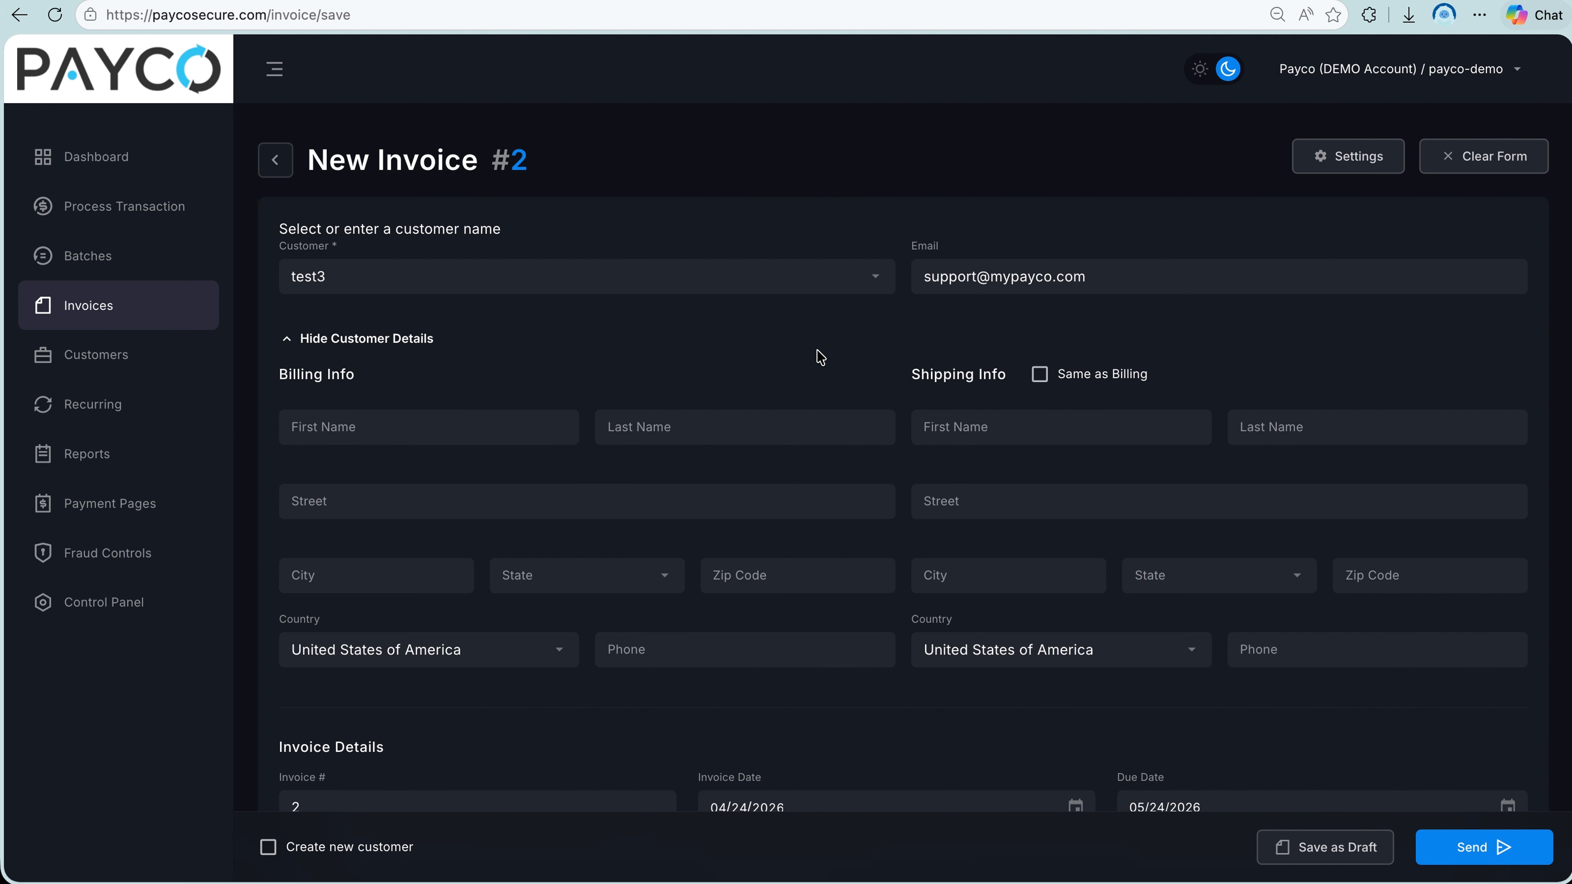
{"action": "left_click", "coordinate": [390, 338]}
Set the new invoice's due date to the date of invoice, 04/24/2026.
{"action": "left_click", "coordinate": [367, 478]}
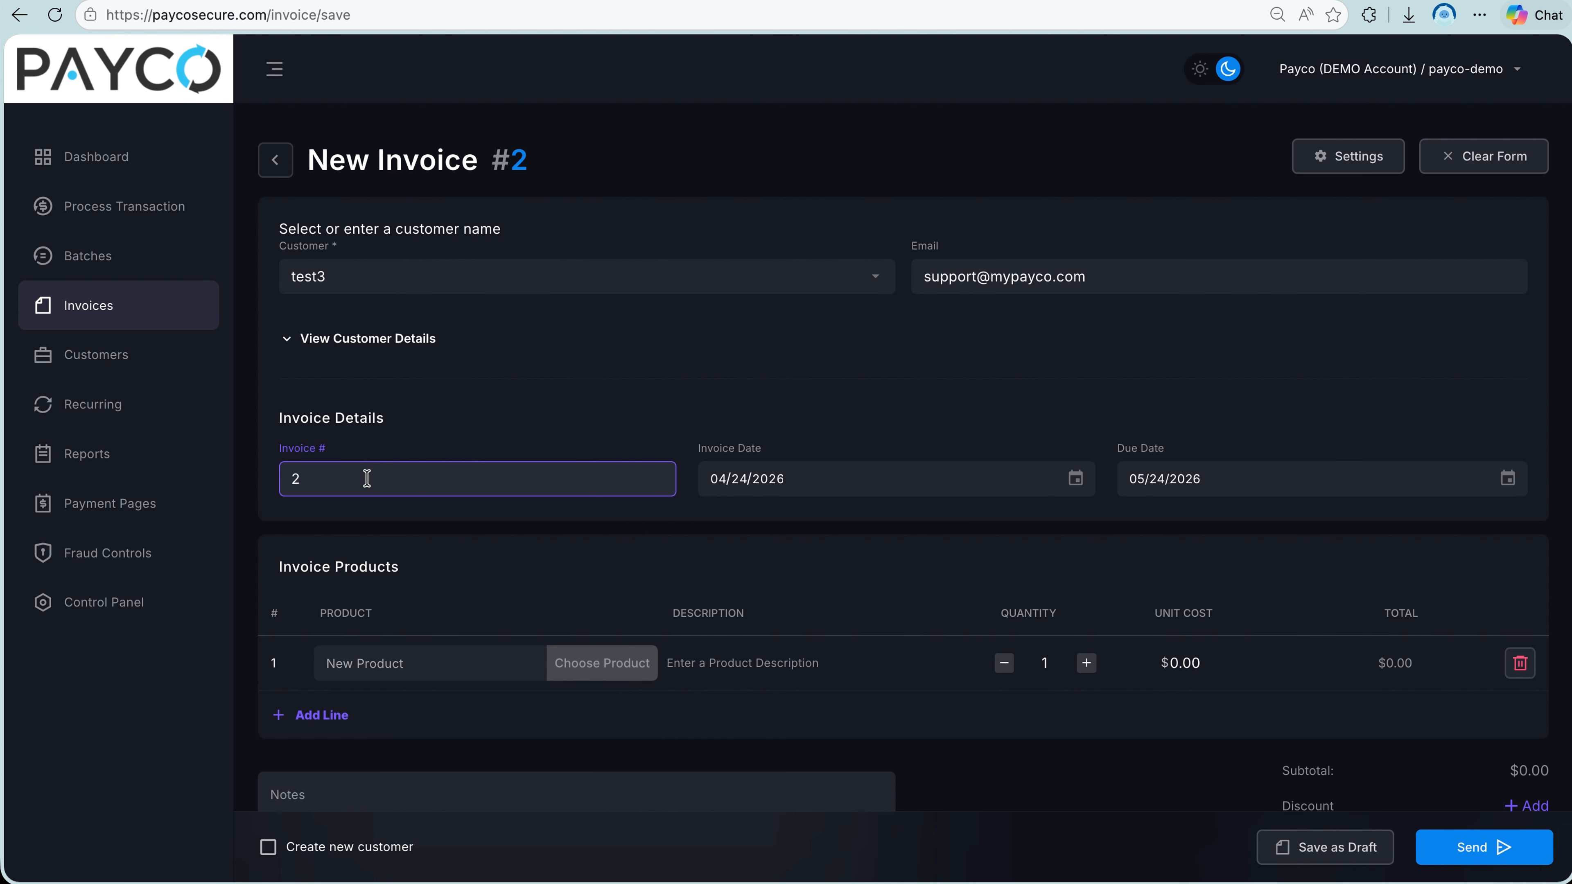
{"action": "left_click", "coordinate": [801, 484]}
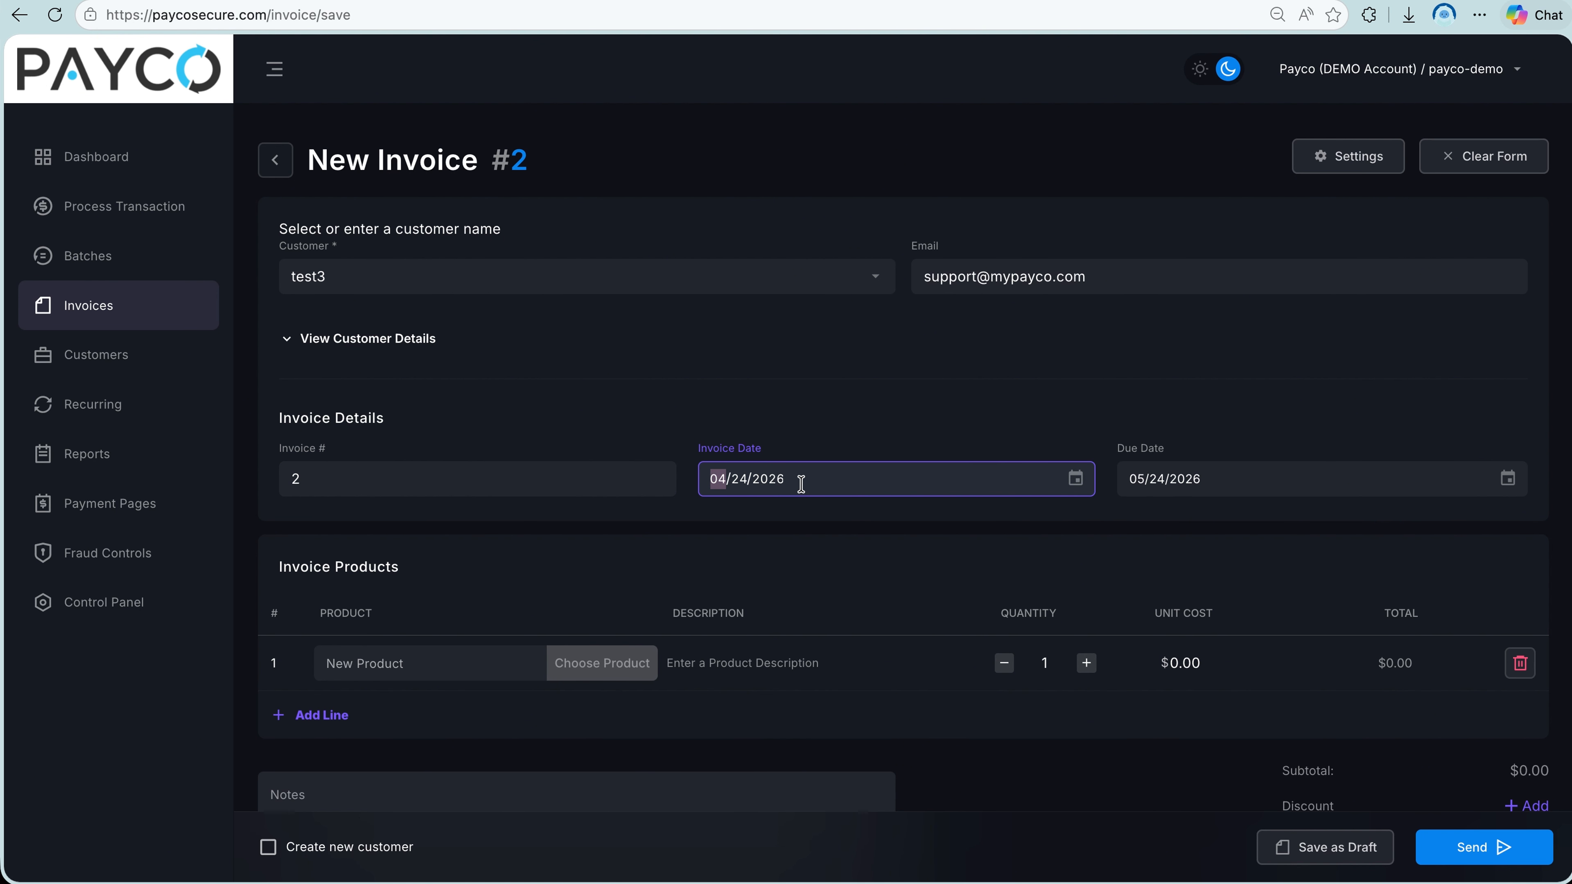
{"action": "left_click", "coordinate": [1224, 488]}
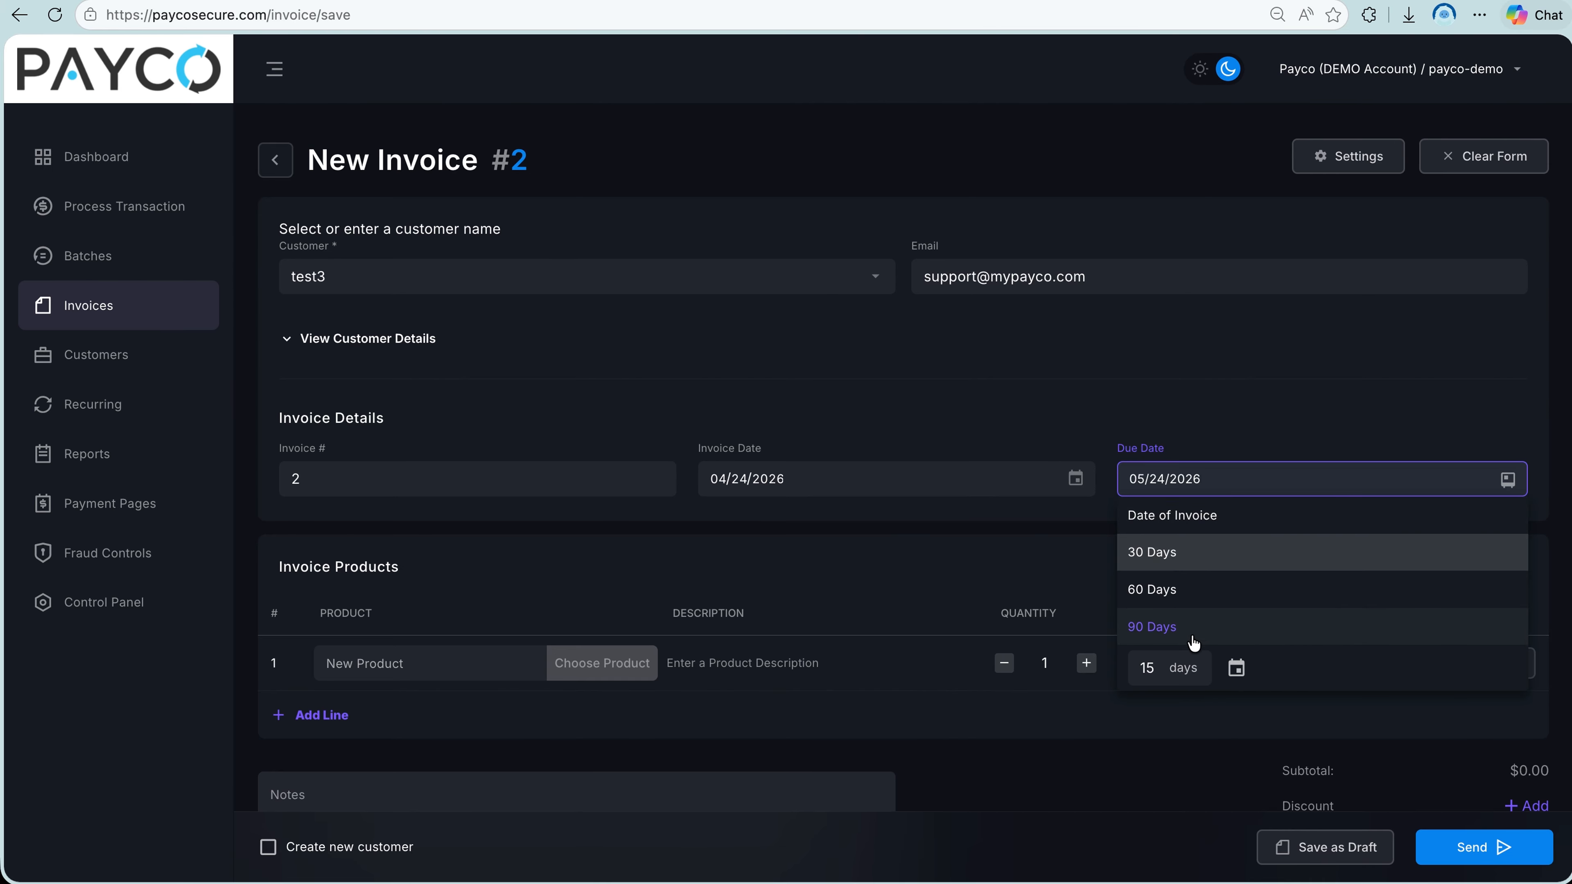
{"action": "left_click", "coordinate": [1164, 669]}
{"action": "left_click", "coordinate": [1176, 515]}
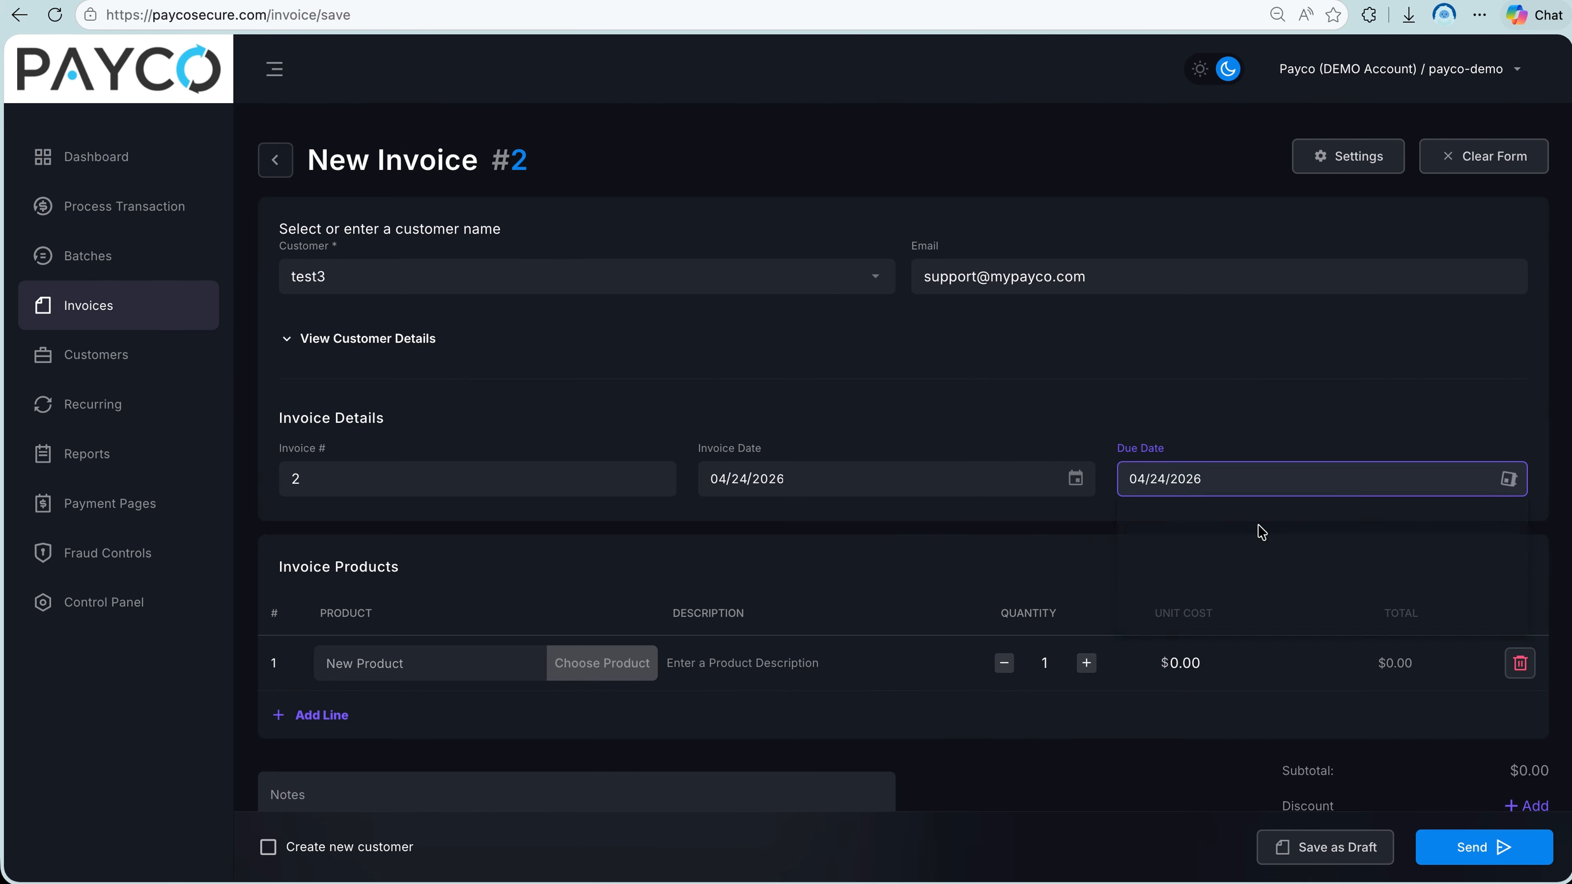
Fill in the first invoice line with product test3, quantity 3 and a unit cost of $10.
{"action": "left_click", "coordinate": [477, 660]}
{"action": "type", "text": "test"}
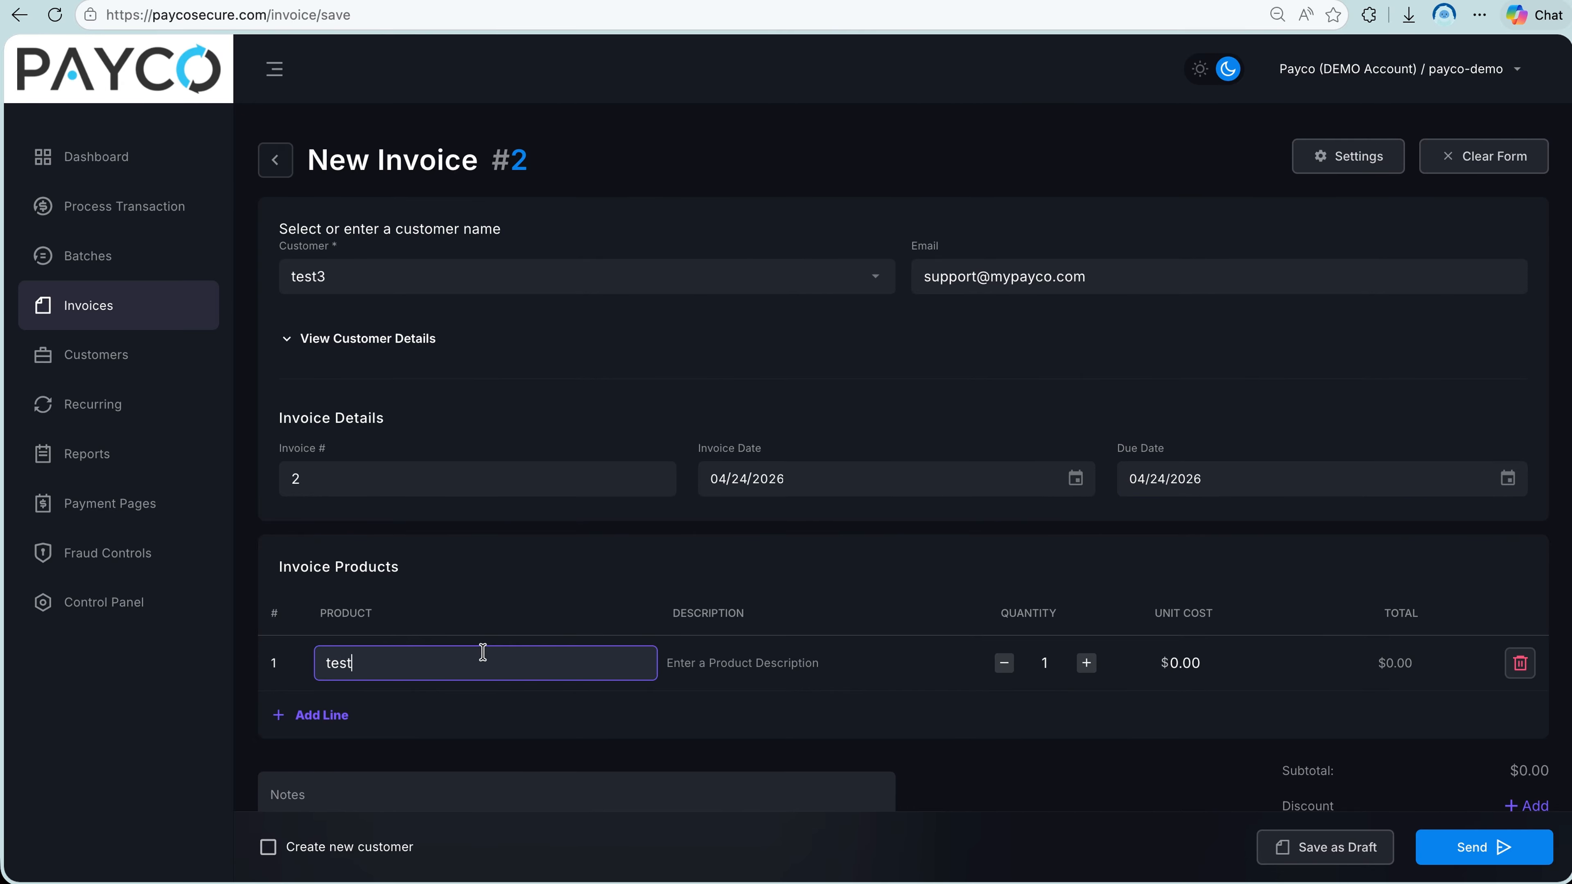
{"action": "type", "text": "3"}
{"action": "left_click", "coordinate": [1086, 664]}
{"action": "left_click", "coordinate": [1086, 664]}
{"action": "left_click", "coordinate": [1179, 661]}
{"action": "type", "text": "10"}
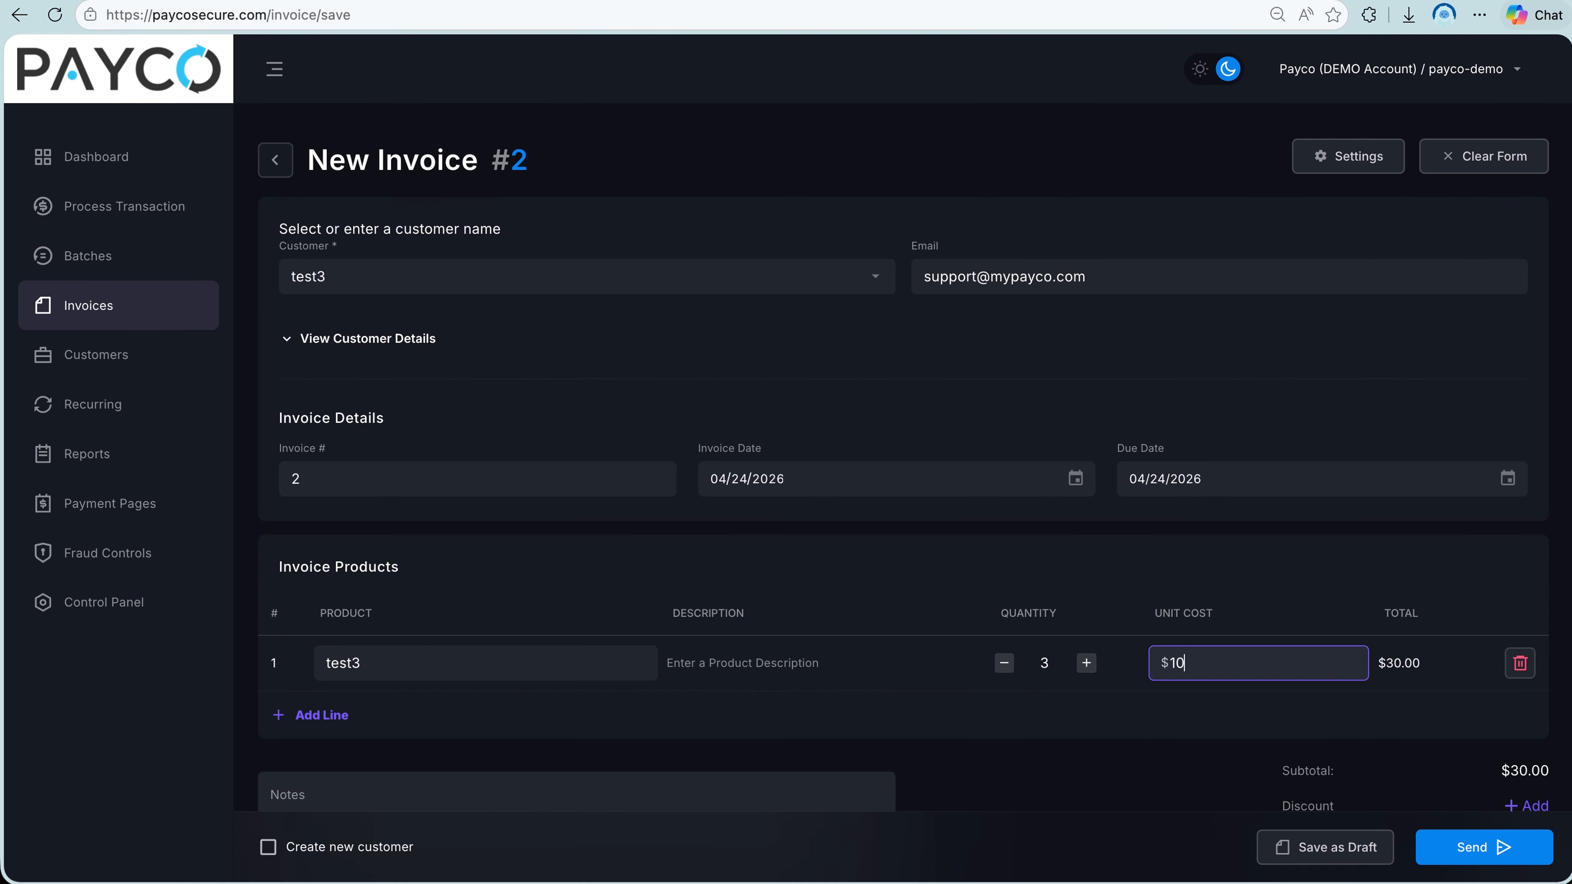
Enter "notes" as the invoice notes and extend the terms to read "Thank you for using Payco! :)".
{"action": "scroll", "coordinate": [1165, 700], "scroll_direction": "down", "scroll_amount": 5}
{"action": "left_click", "coordinate": [562, 477]}
{"action": "type", "text": "notes"}
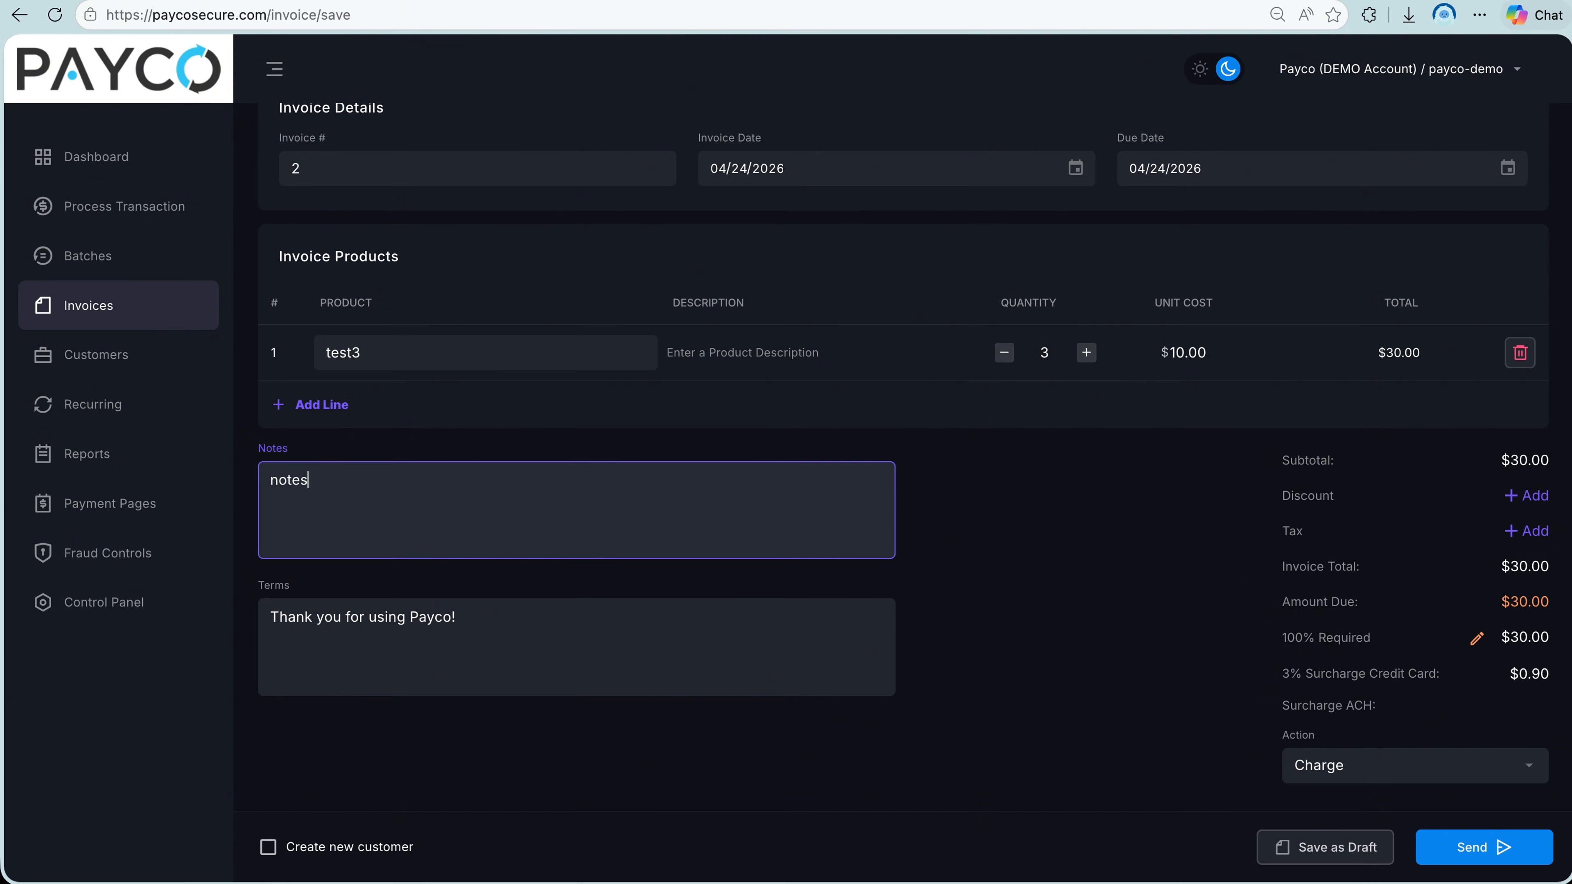
{"action": "left_click", "coordinate": [470, 616]}
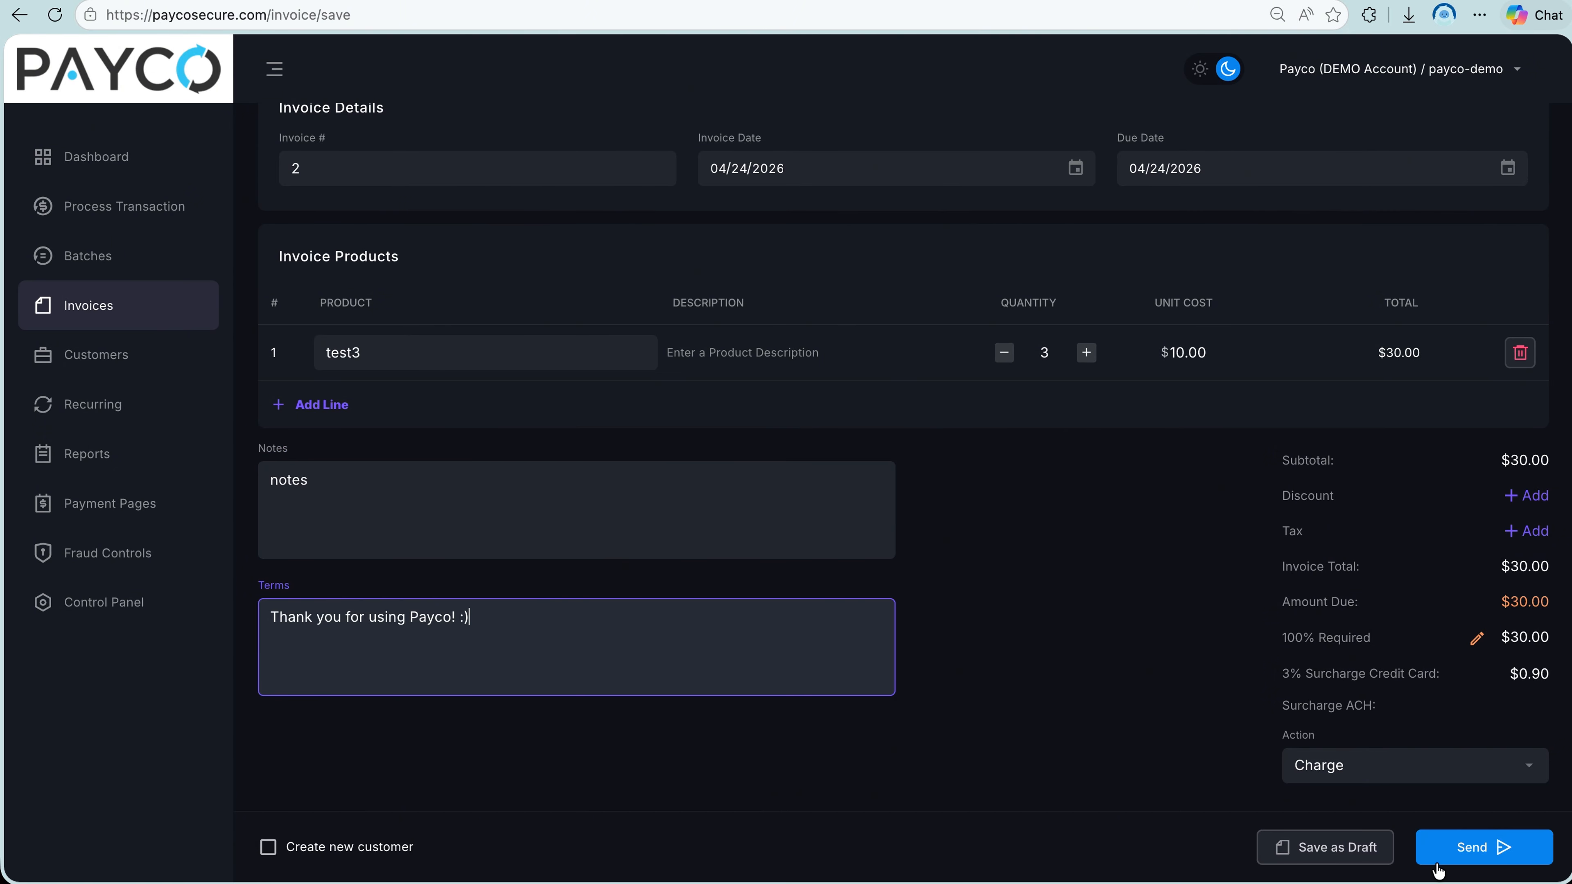
Send the invoice to the customer's e-mail and an added phone number, with the system invoice attached.
{"action": "left_click", "coordinate": [1488, 858]}
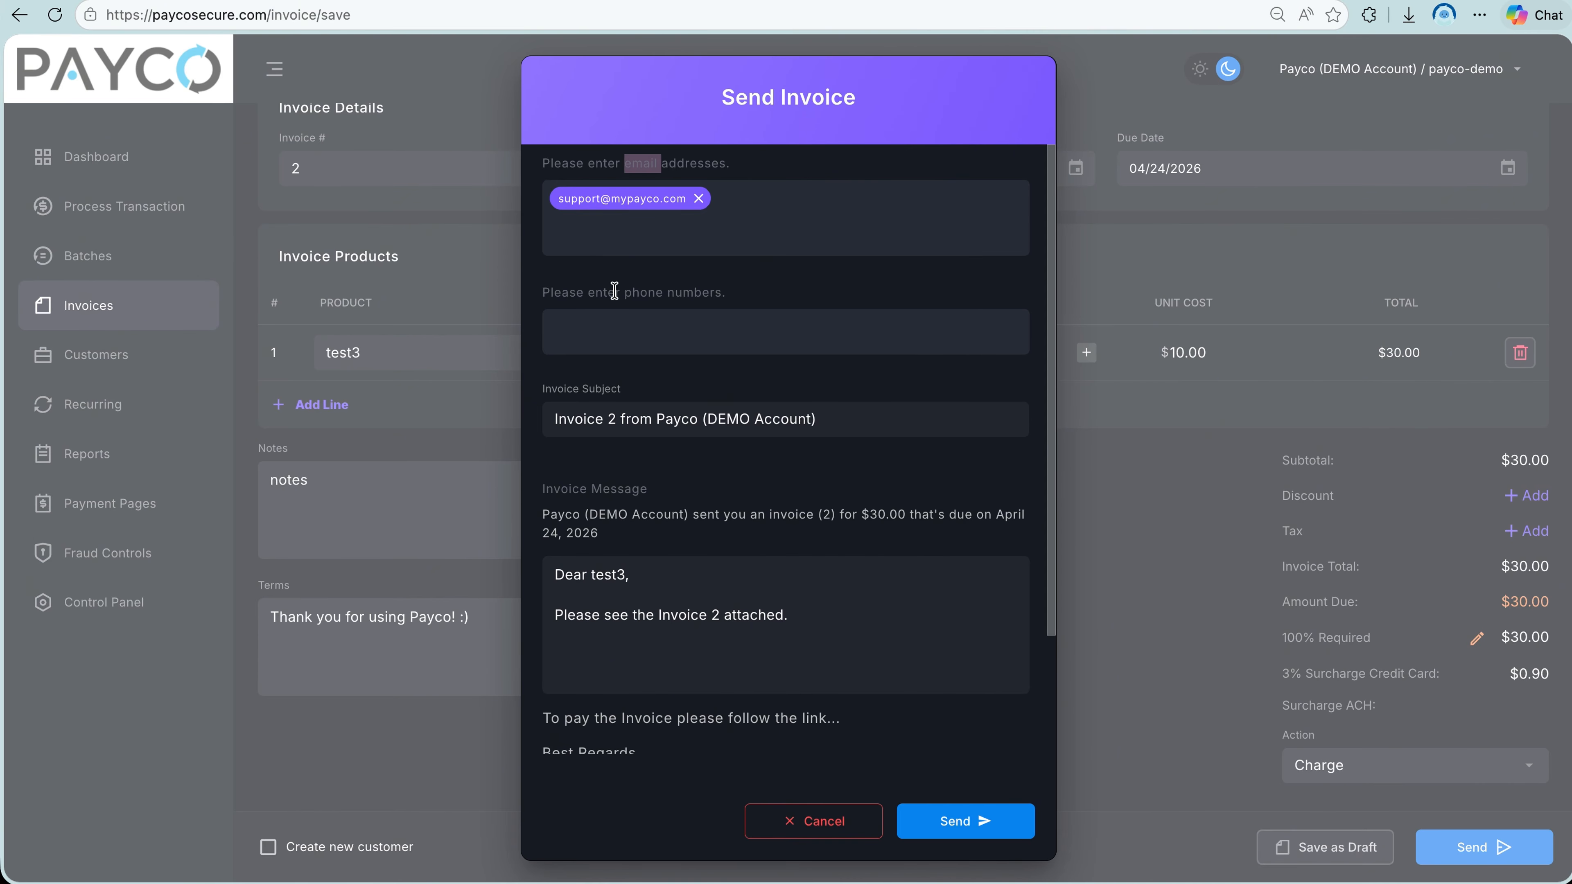
{"action": "left_click", "coordinate": [693, 323]}
{"action": "key", "text": "Return"}
{"action": "scroll", "coordinate": [831, 460], "scroll_direction": "down", "scroll_amount": 3}
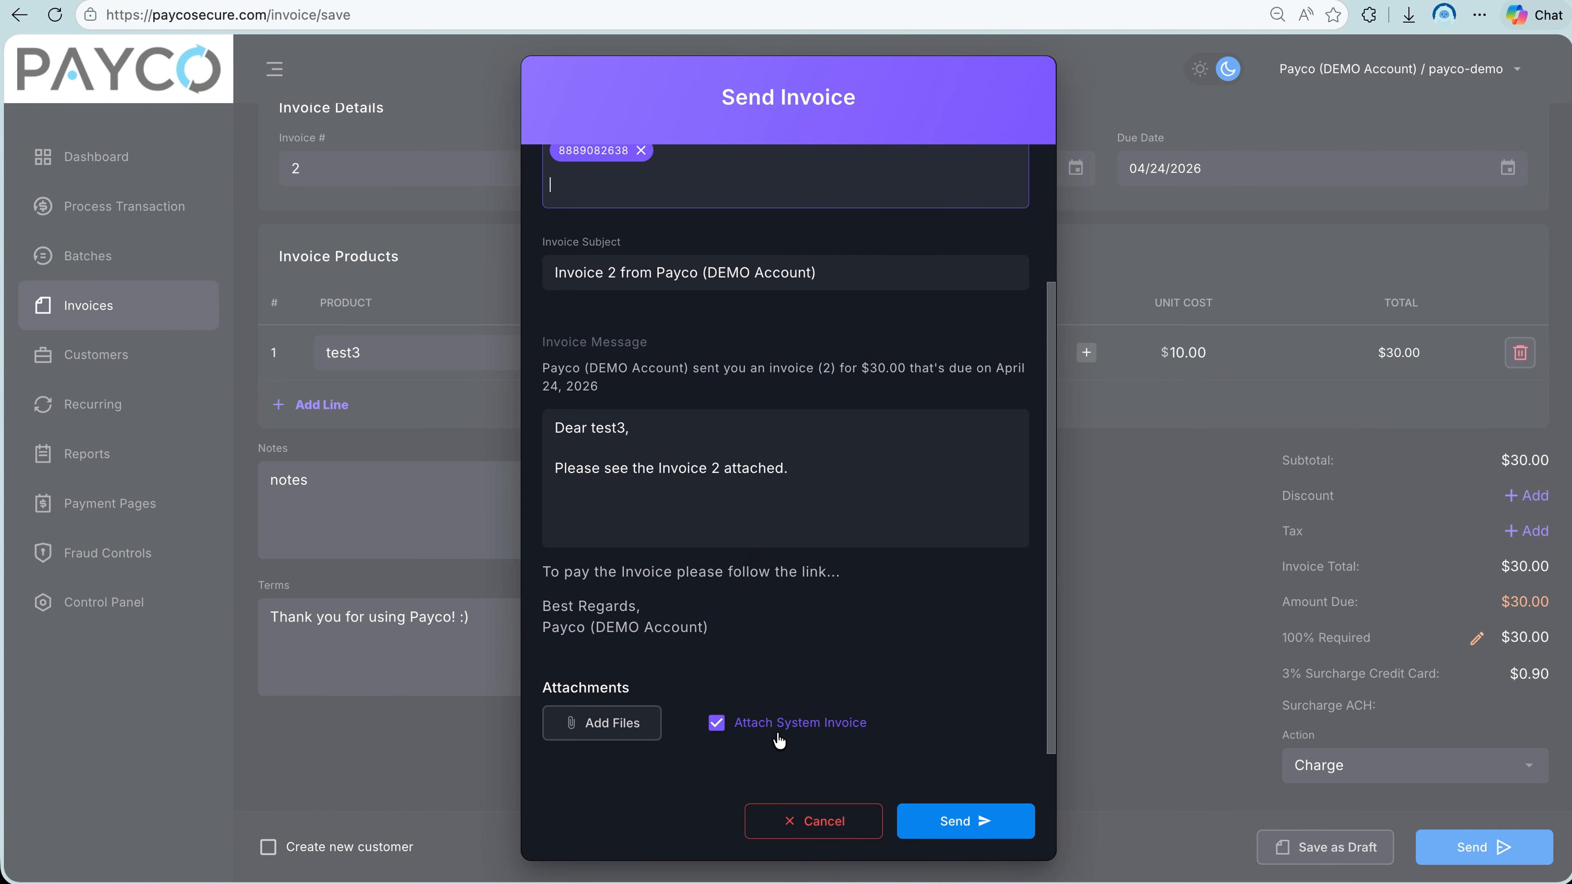
{"action": "left_click", "coordinate": [918, 823]}
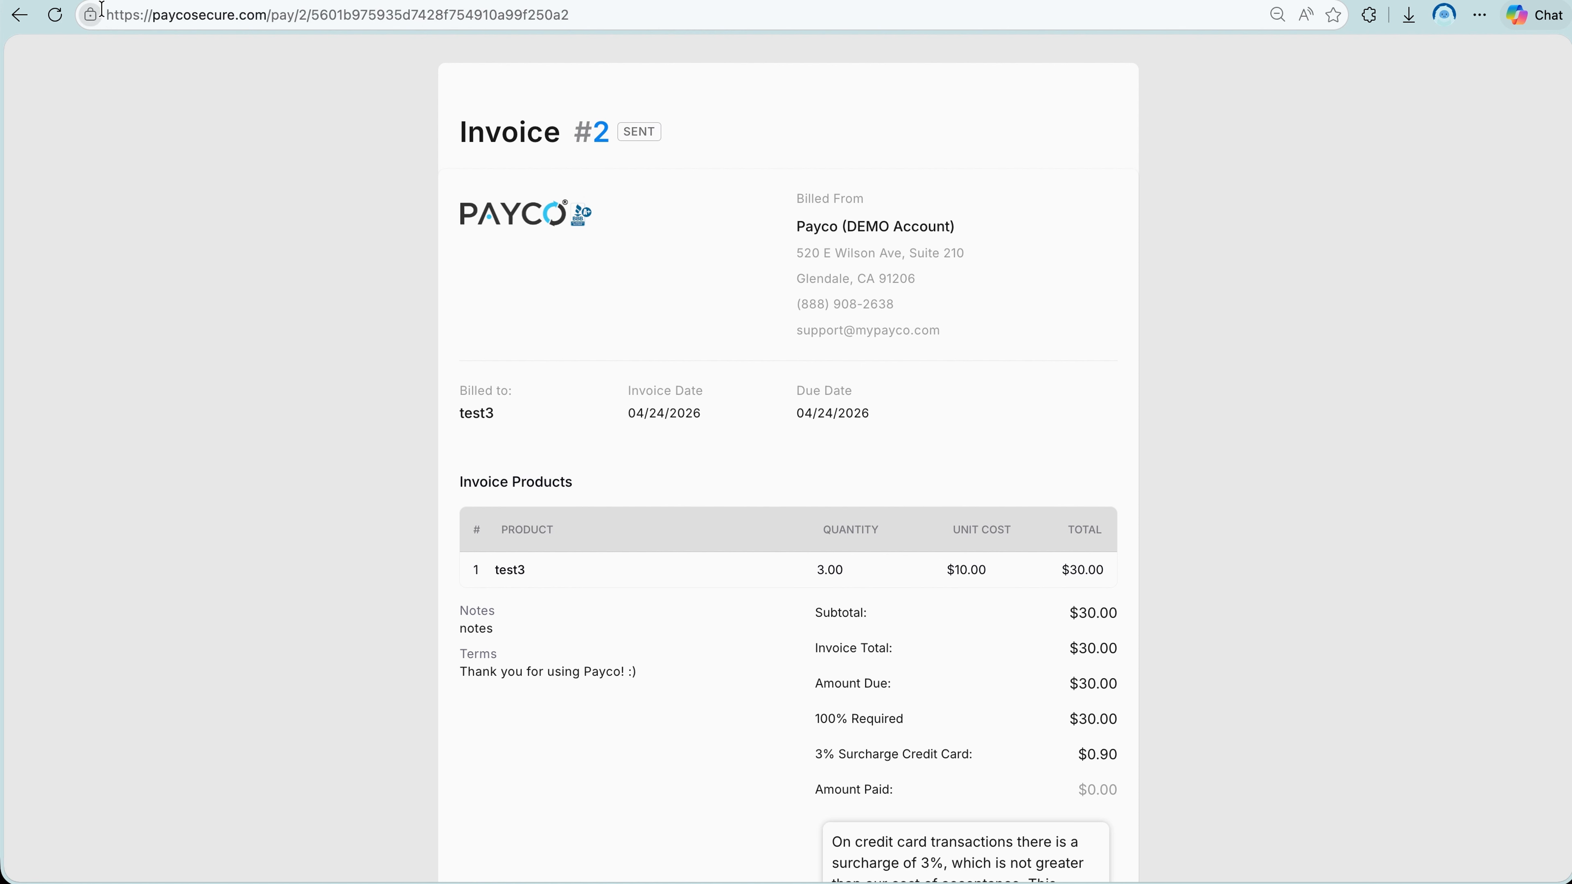
Open the sent invoice's online payment page and enter "test" as the name on the card.
{"action": "key", "text": "ctrl+l"}
{"action": "scroll", "coordinate": [540, 405], "scroll_direction": "down", "scroll_amount": 8}
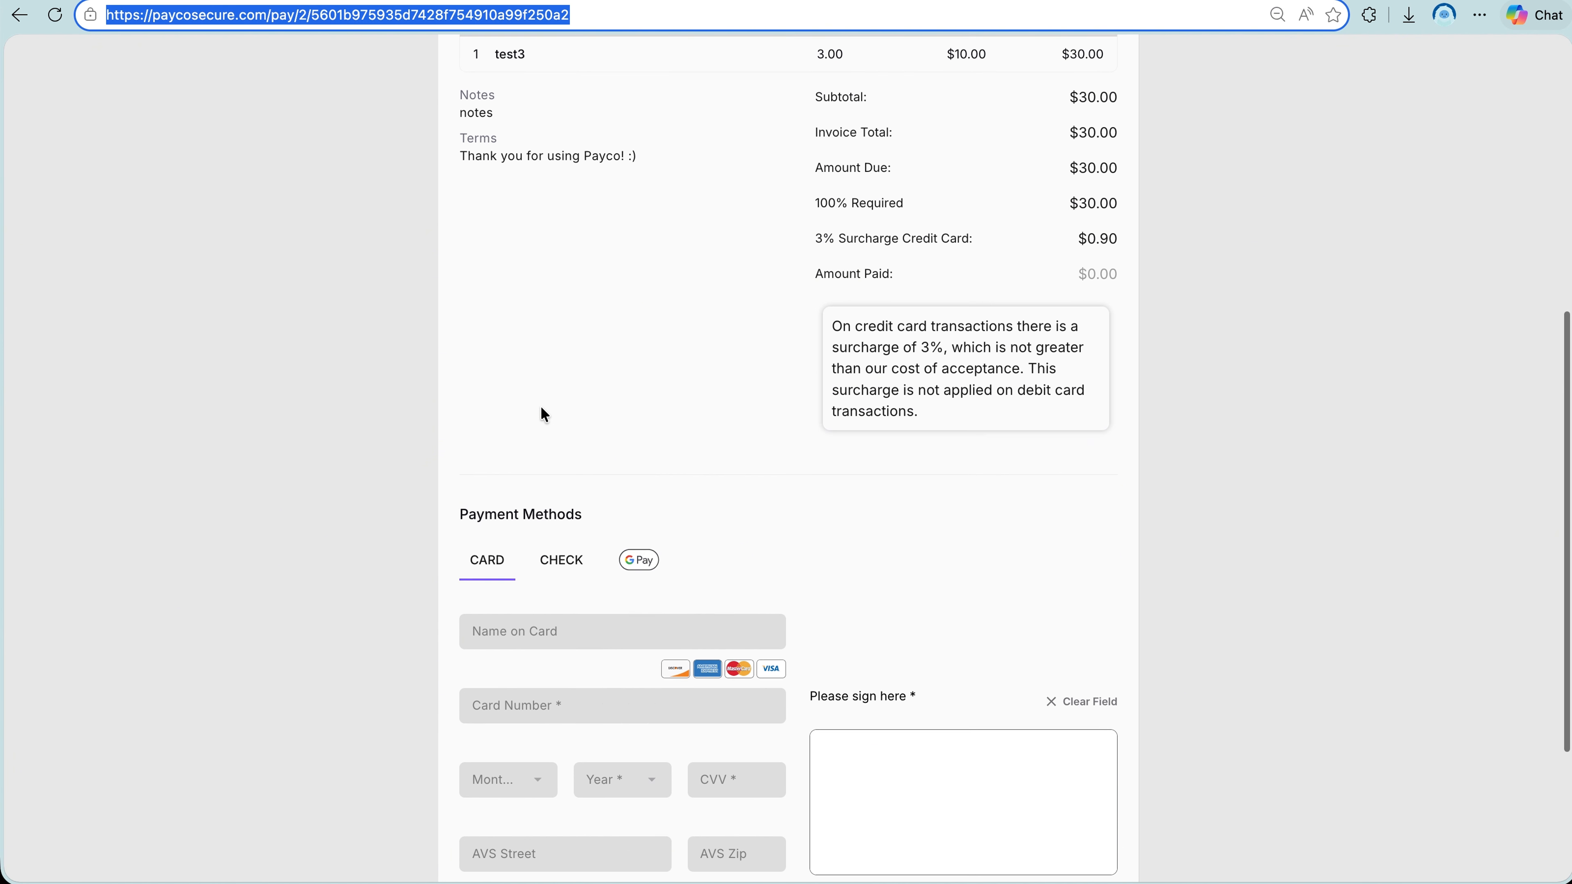
{"action": "scroll", "coordinate": [541, 406], "scroll_direction": "down", "scroll_amount": 3}
{"action": "left_click", "coordinate": [557, 365]}
{"action": "left_click", "coordinate": [526, 391]}
{"action": "type", "text": "test"}
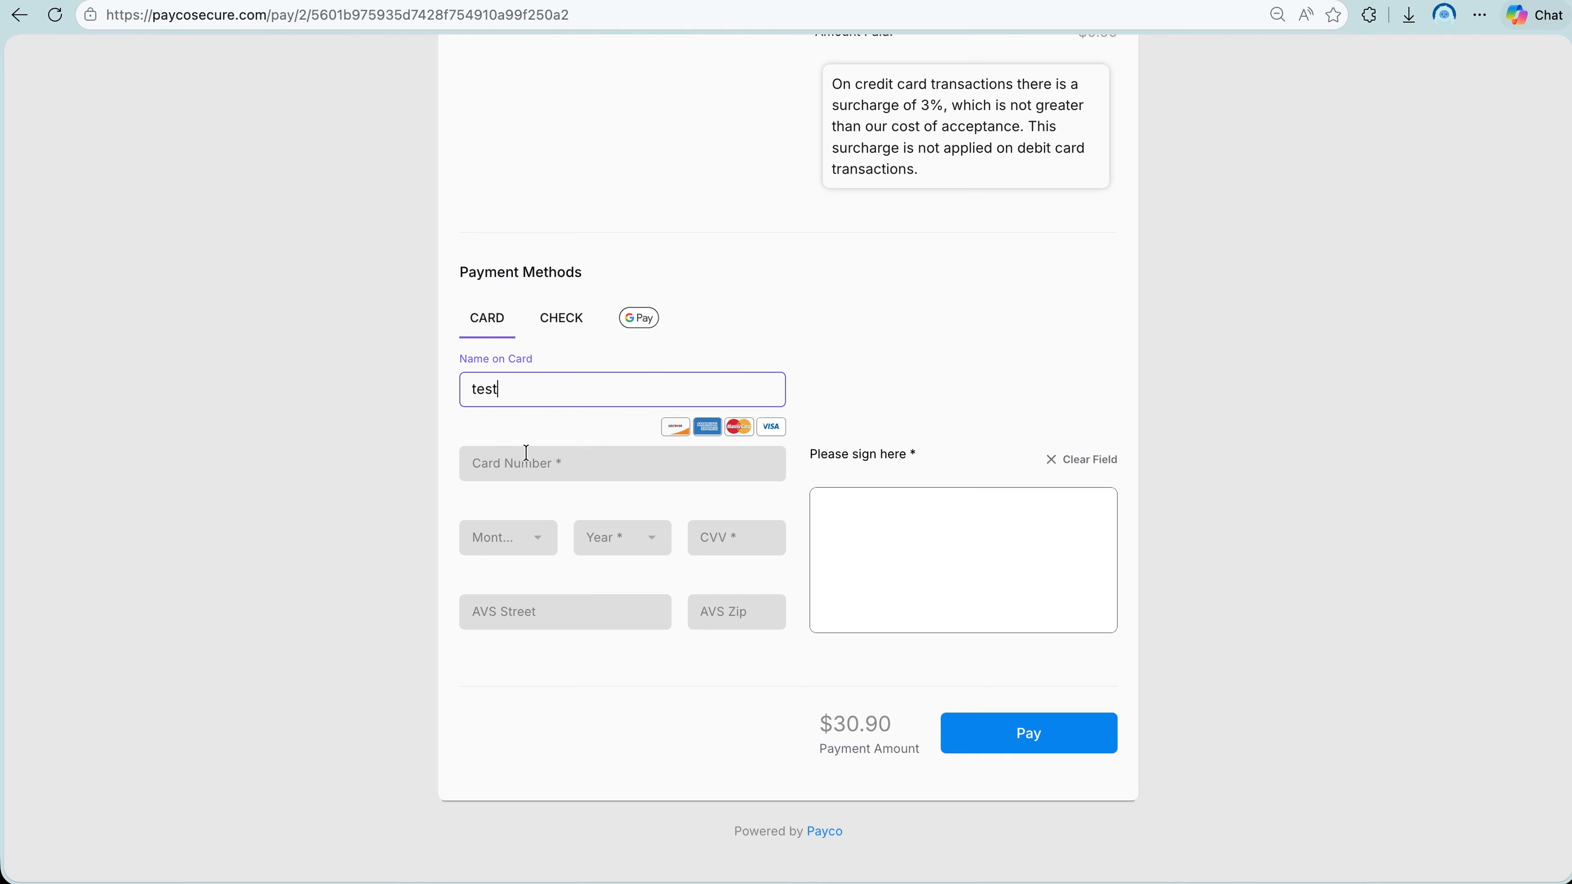
Fill in the card number, expiry, CVV and AVS zip code on the invoice payment form, and sign in the signature field.
{"action": "left_click", "coordinate": [526, 457]}
{"action": "type", "text": "00000000000"}
{"action": "left_click", "coordinate": [509, 538]}
{"action": "left_click", "coordinate": [733, 540]}
{"action": "type", "text": "123"}
{"action": "left_click", "coordinate": [707, 621]}
{"action": "type", "text": "91206"}
{"action": "left_click_drag", "start_coordinate": [854, 557], "coordinate": [1099, 562]}
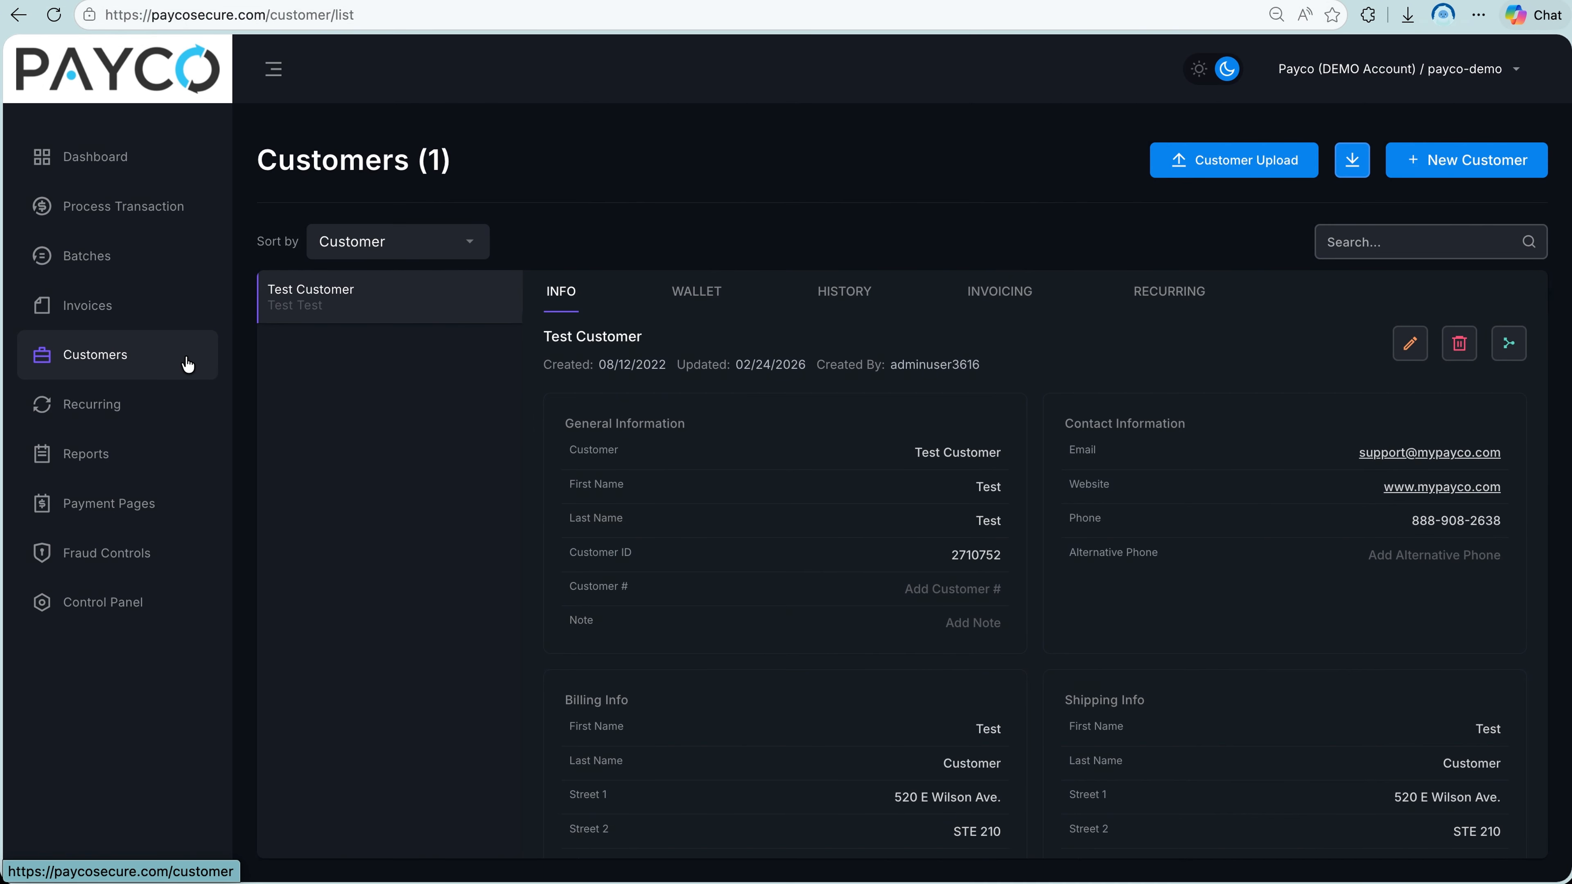
Examine the customer list's search and sort options and the existing customer's general, contact, billing and shipping information.
{"action": "left_click", "coordinate": [1353, 253]}
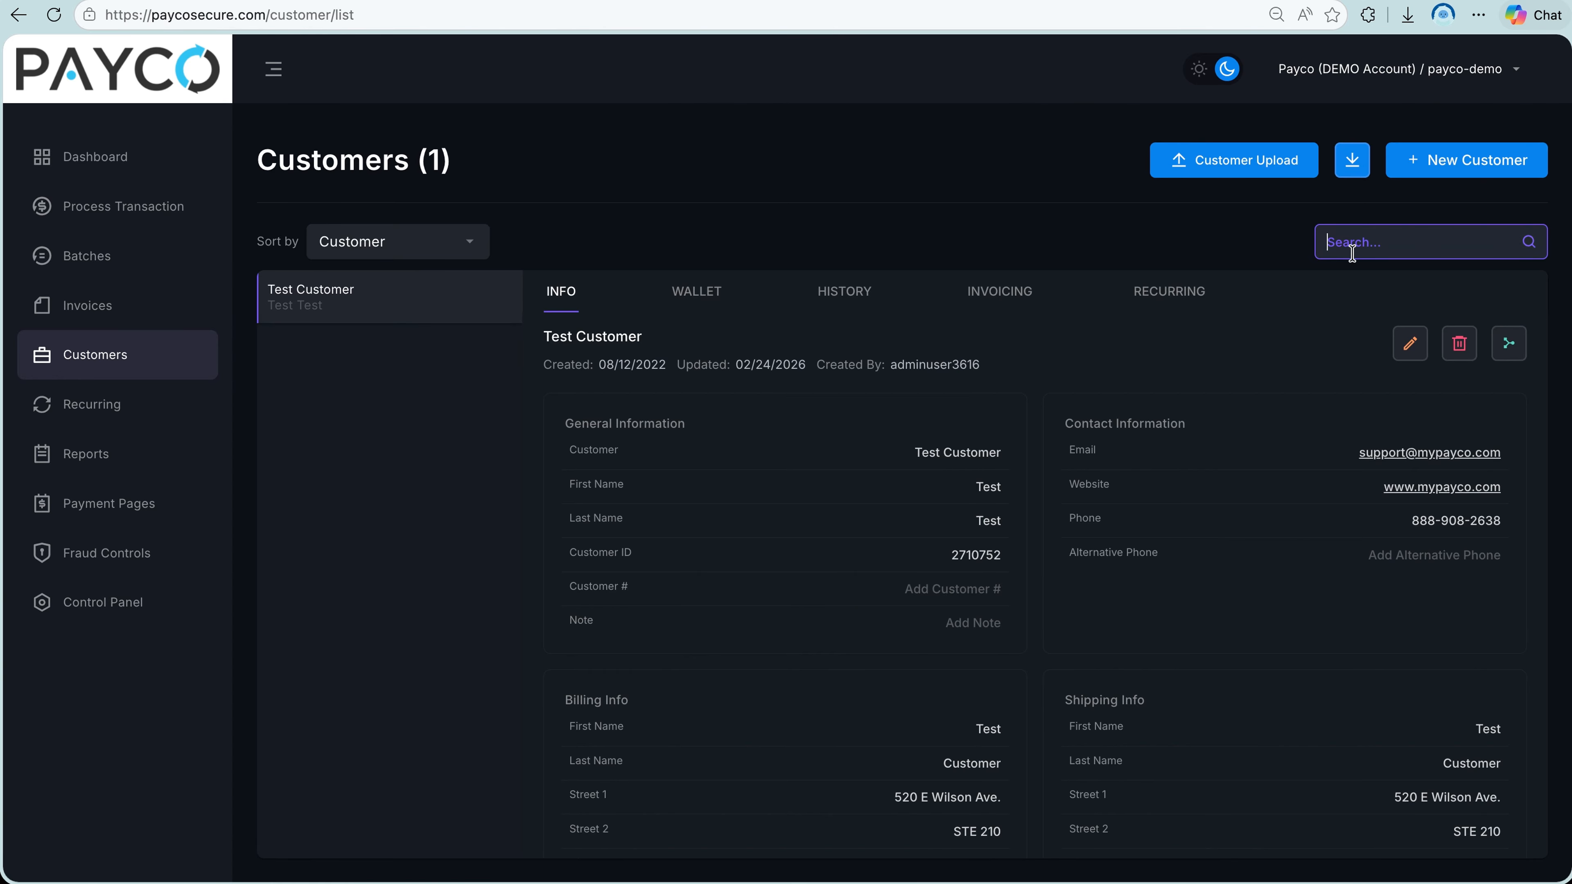
{"action": "left_click", "coordinate": [443, 251]}
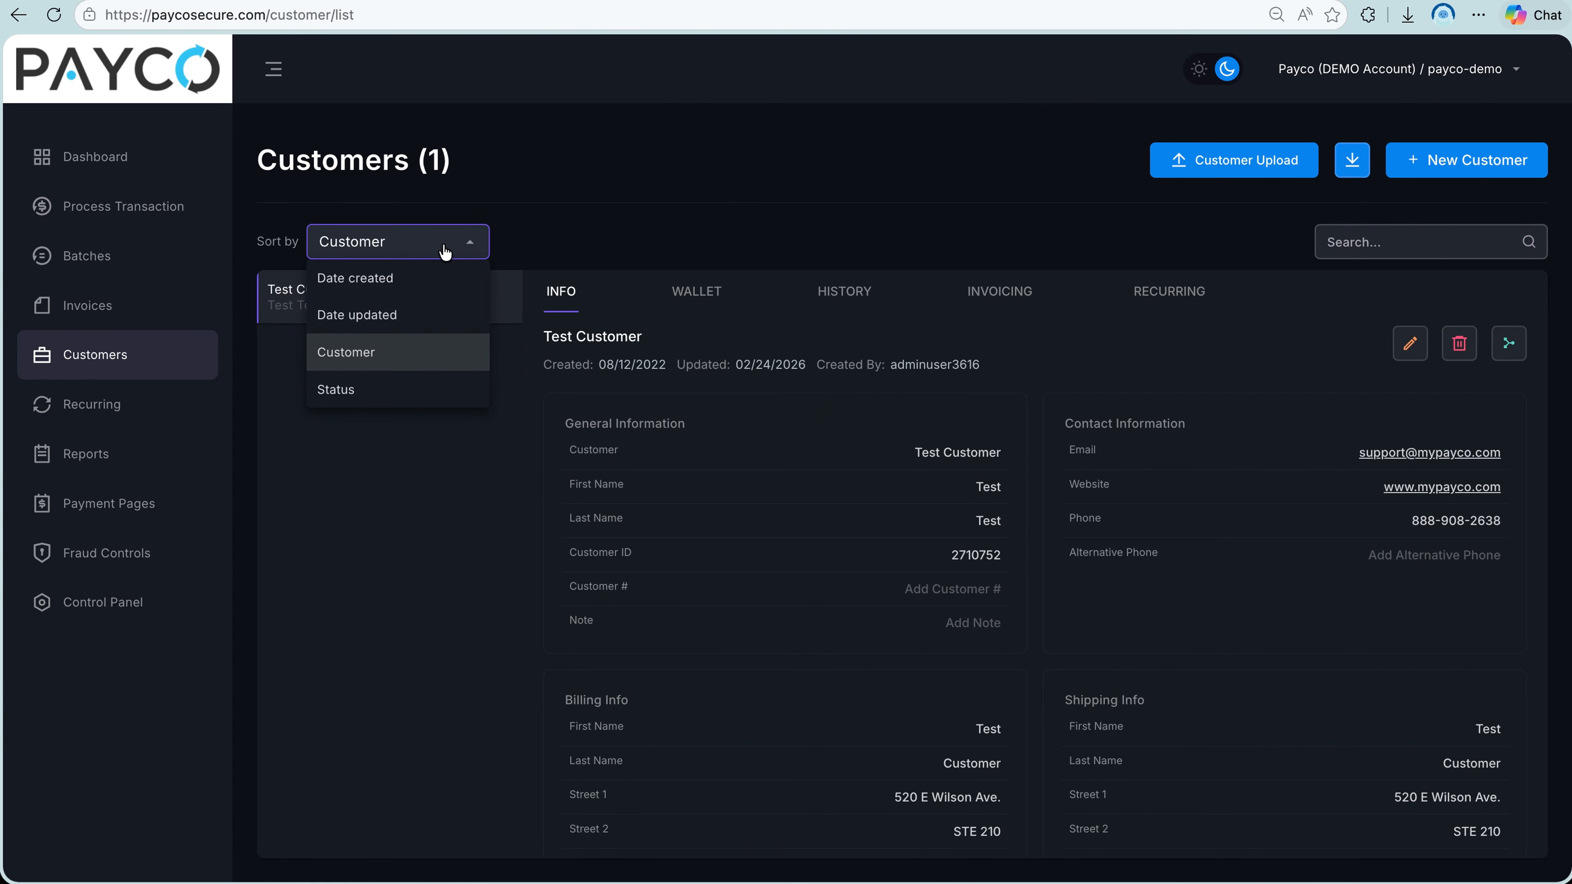
{"action": "left_click", "coordinate": [444, 251]}
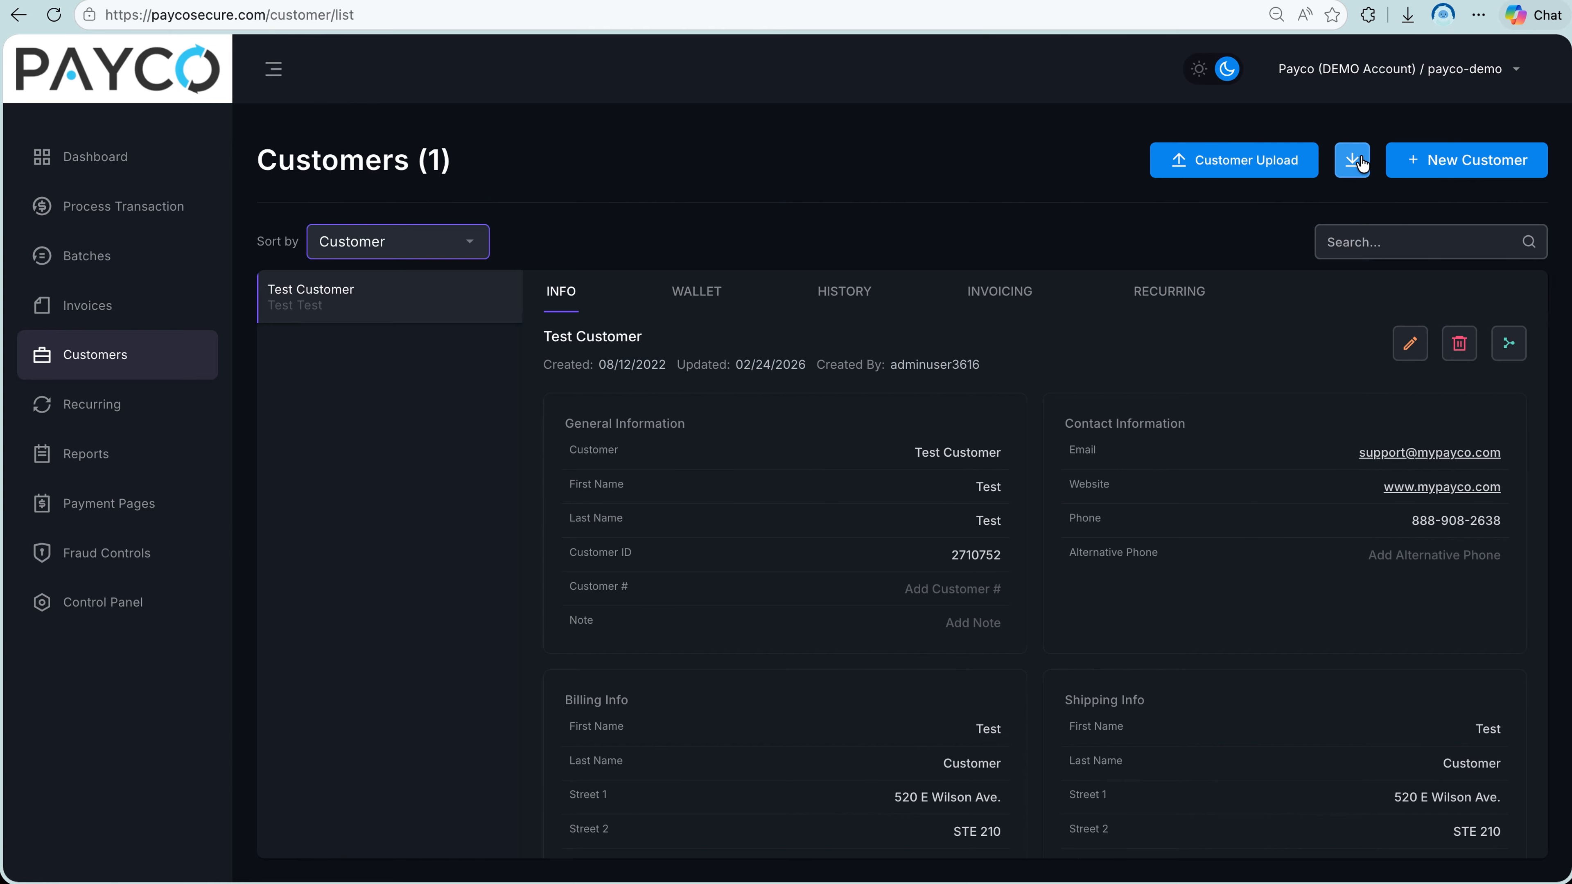
{"action": "left_click", "coordinate": [439, 303]}
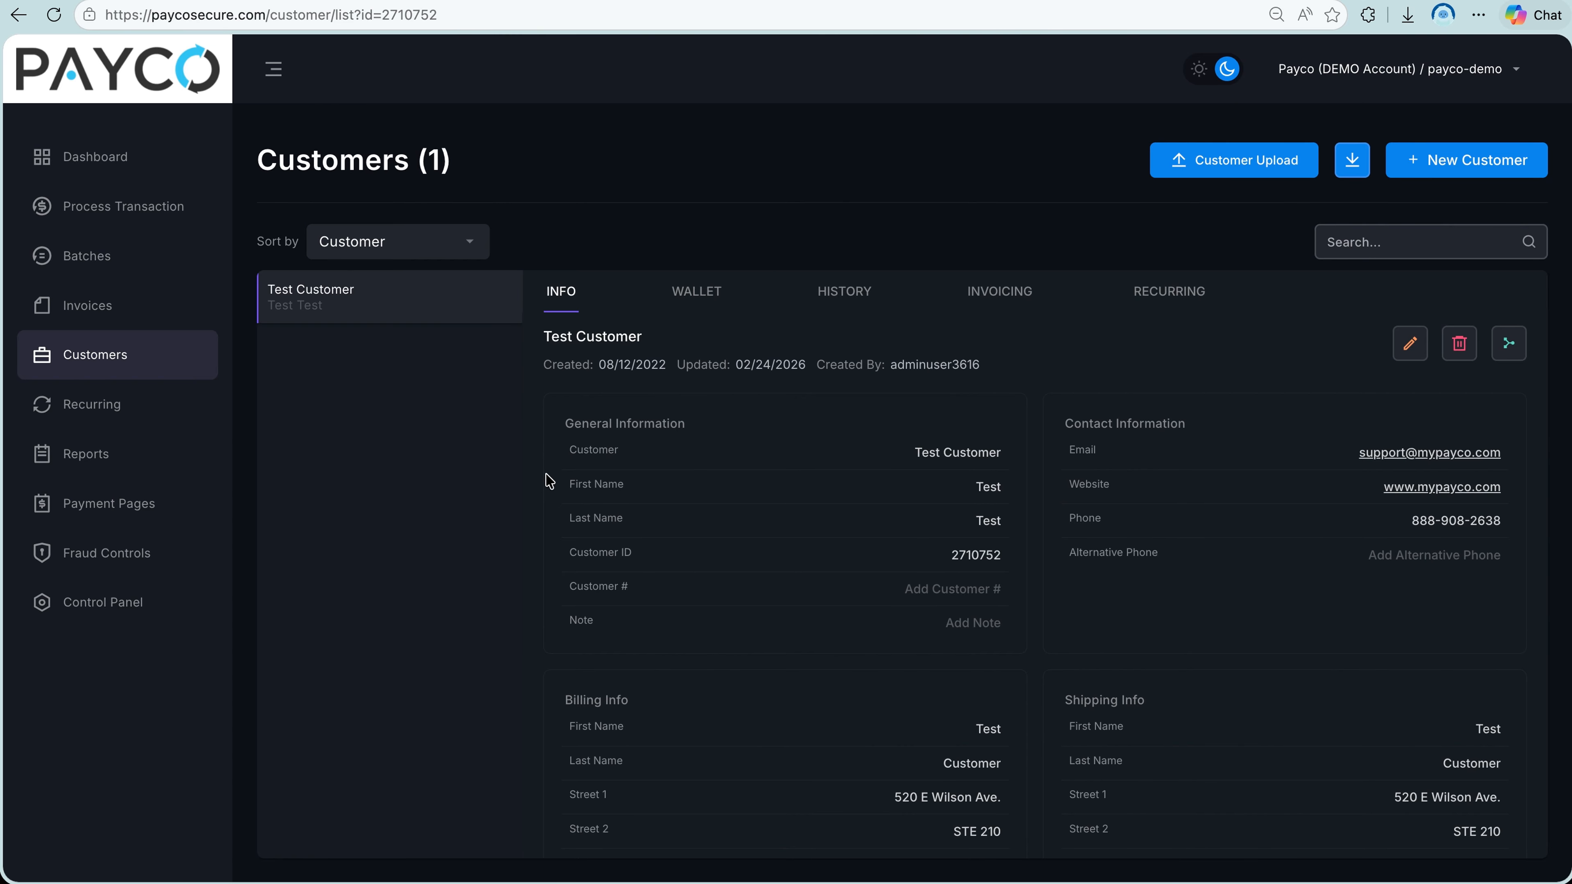
{"action": "scroll", "coordinate": [550, 481], "scroll_direction": "down", "scroll_amount": 3}
{"action": "scroll", "coordinate": [550, 481], "scroll_direction": "up", "scroll_amount": 3}
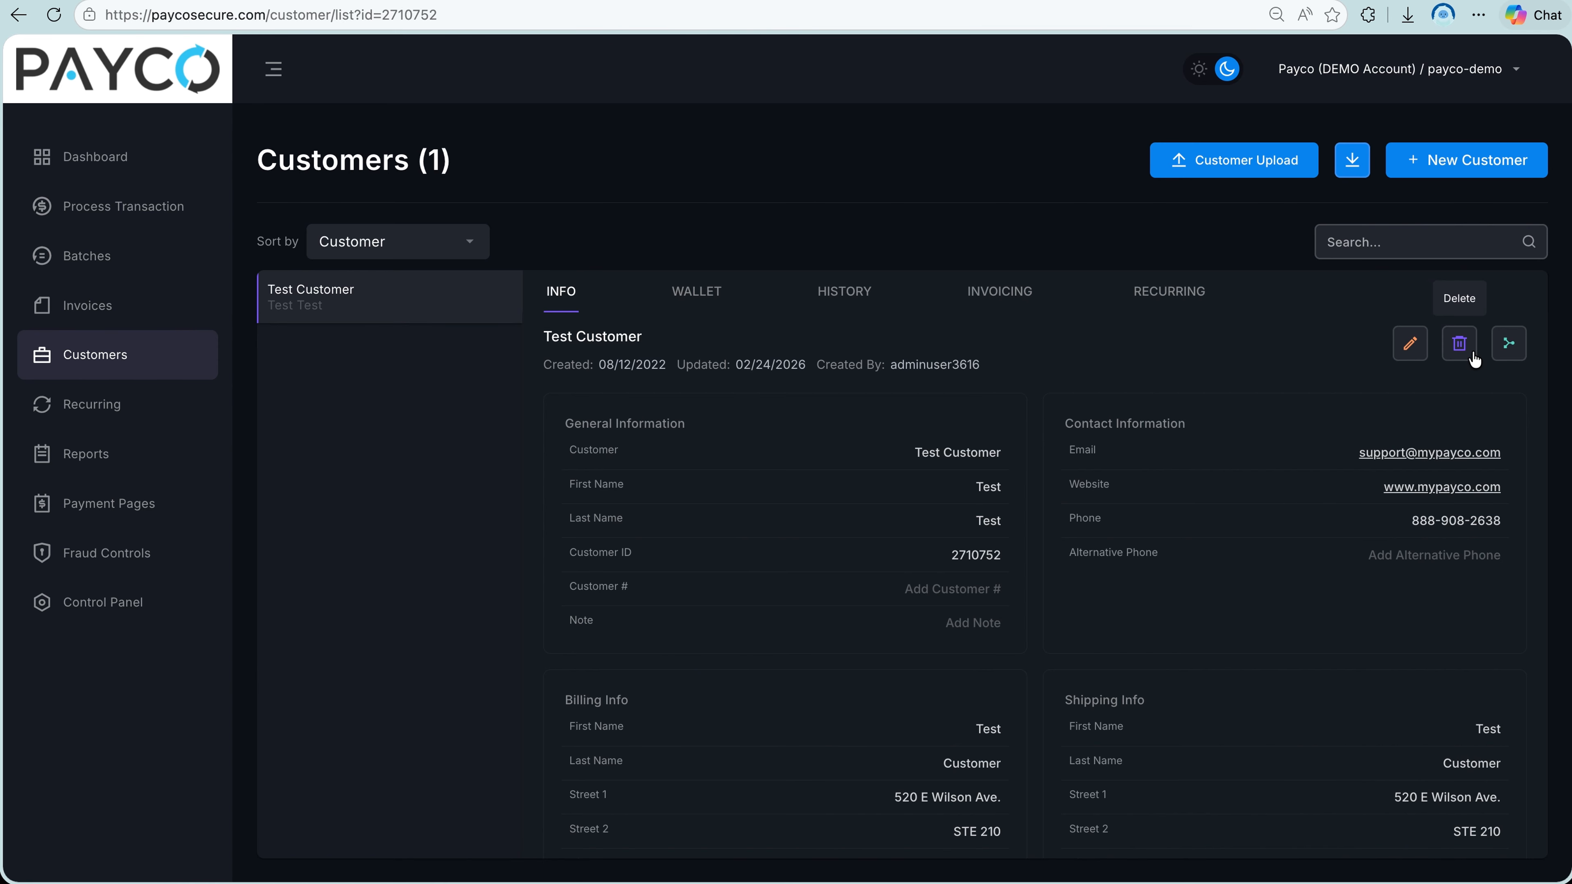
Review the existing customer's saved wallet card, transaction history, invoicing and recurring schedules.
{"action": "left_click", "coordinate": [712, 297]}
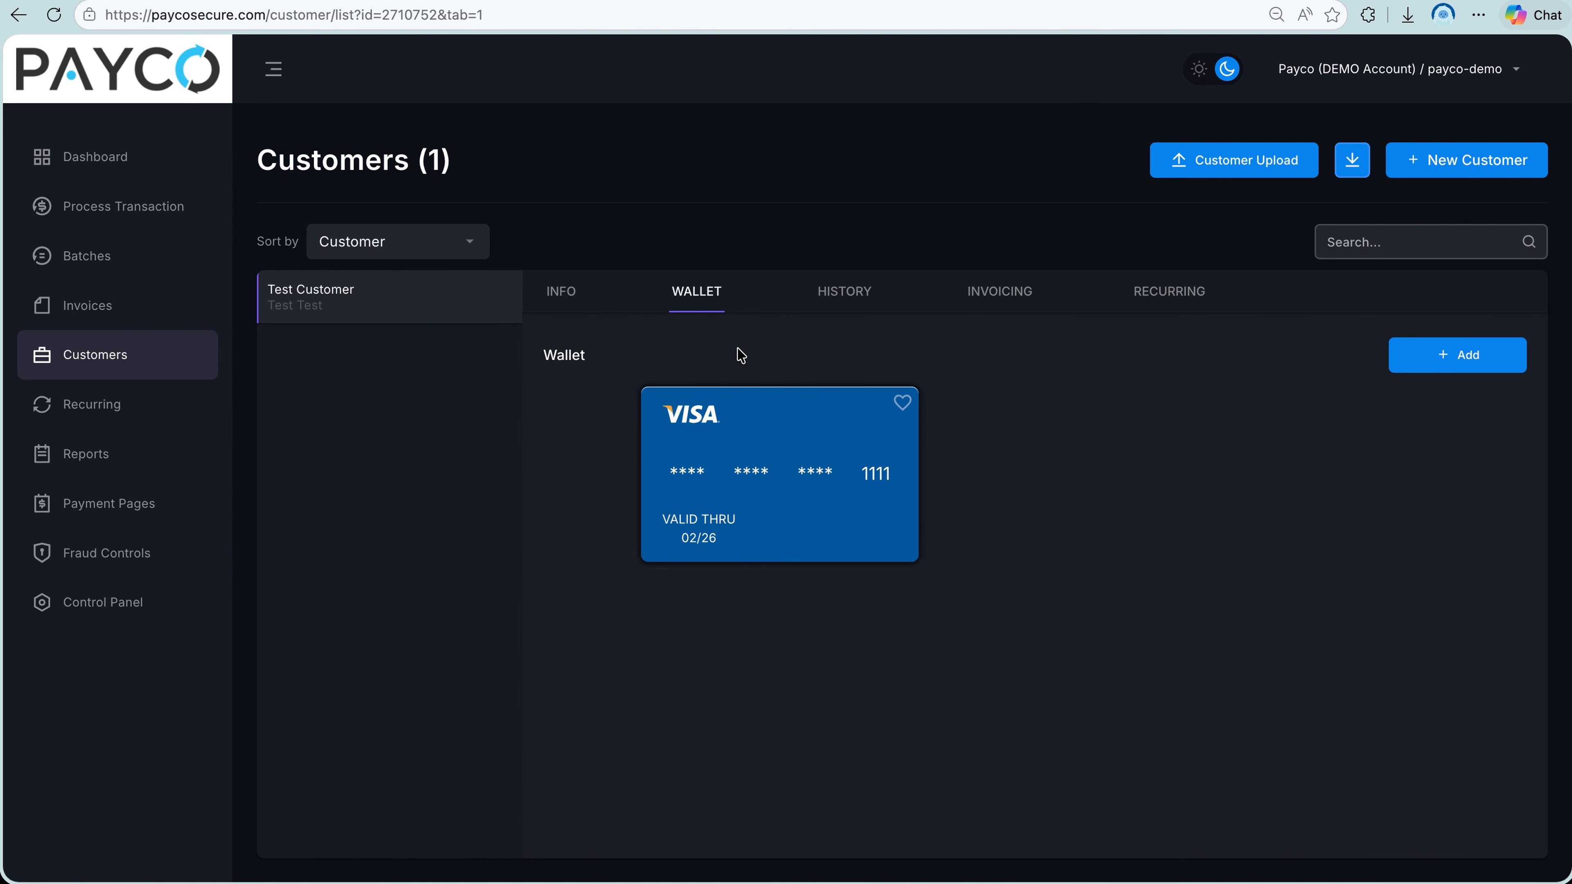
{"action": "left_click", "coordinate": [848, 297]}
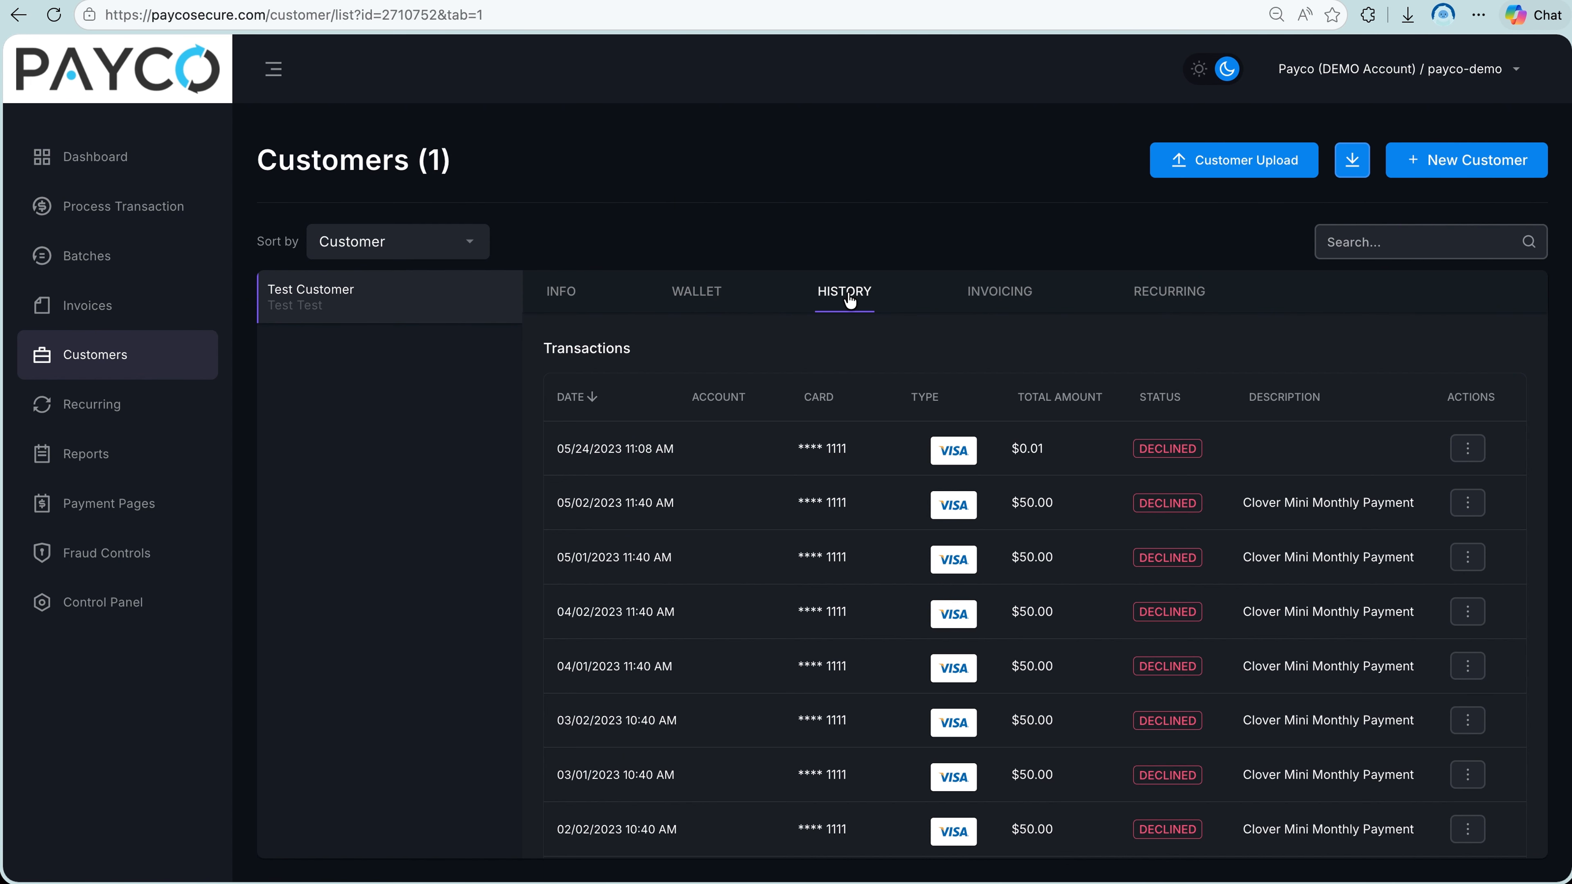
{"action": "scroll", "coordinate": [877, 650], "scroll_direction": "down", "scroll_amount": 5}
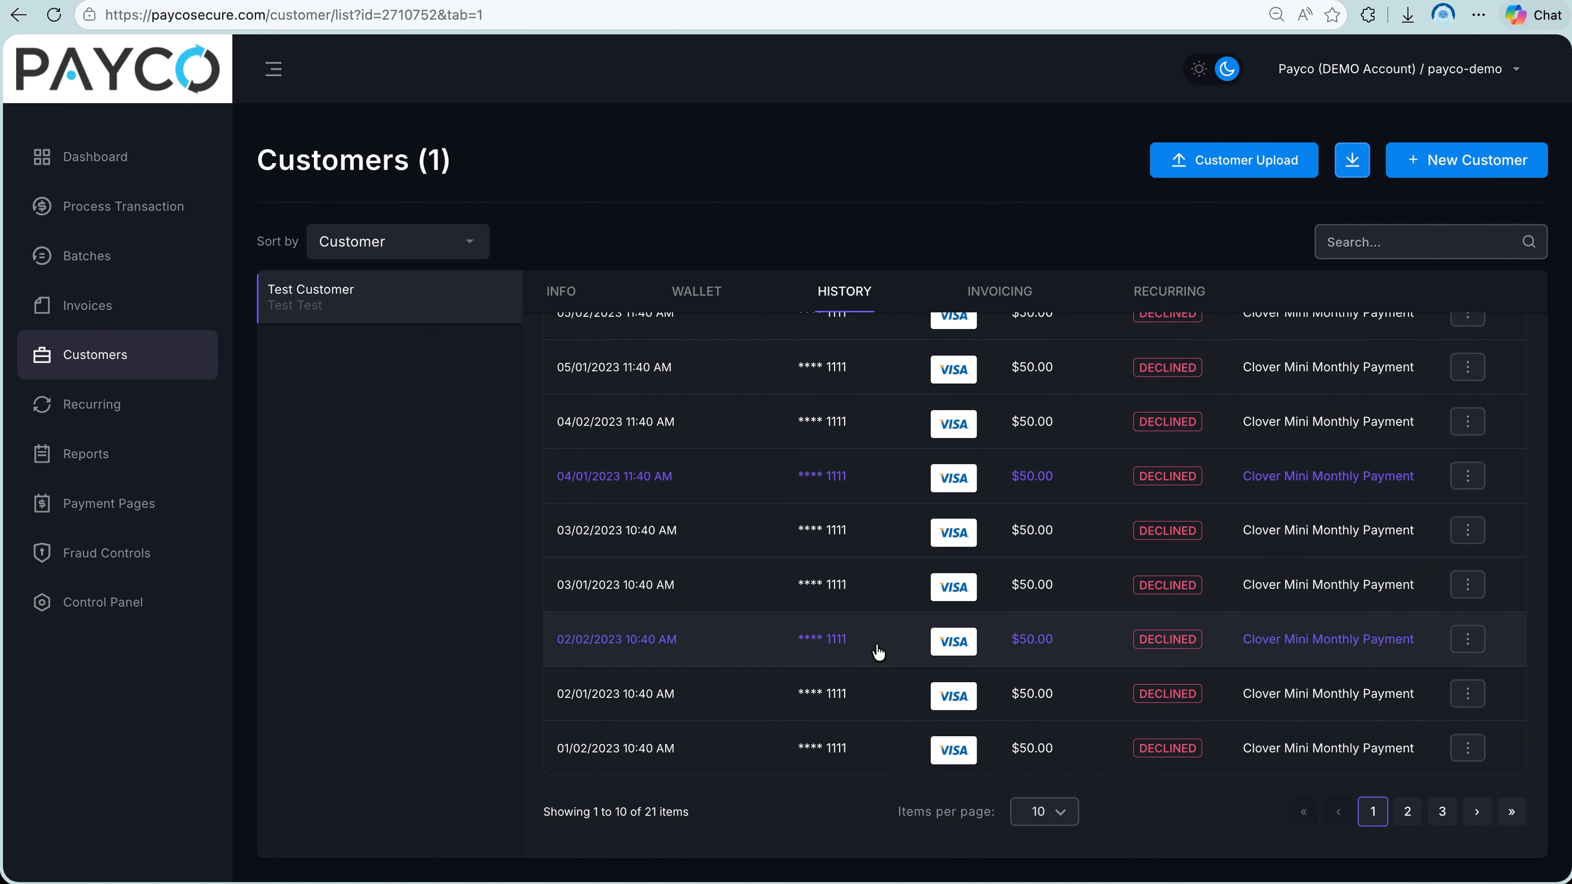
{"action": "scroll", "coordinate": [887, 620], "scroll_direction": "up", "scroll_amount": 5}
{"action": "left_click", "coordinate": [1030, 296]}
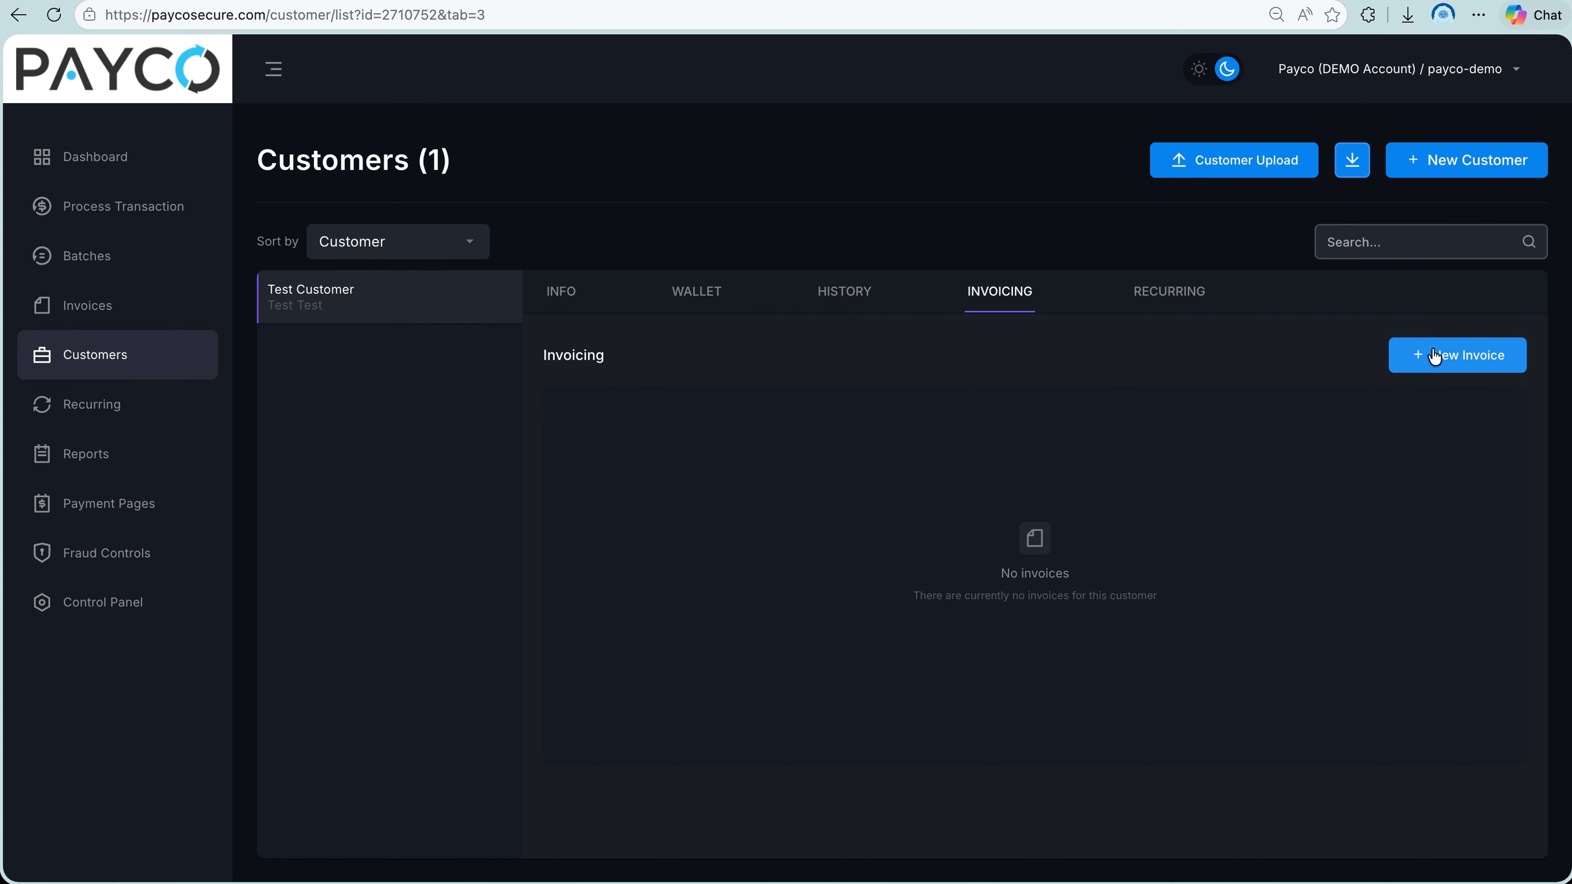
{"action": "left_click", "coordinate": [1189, 300]}
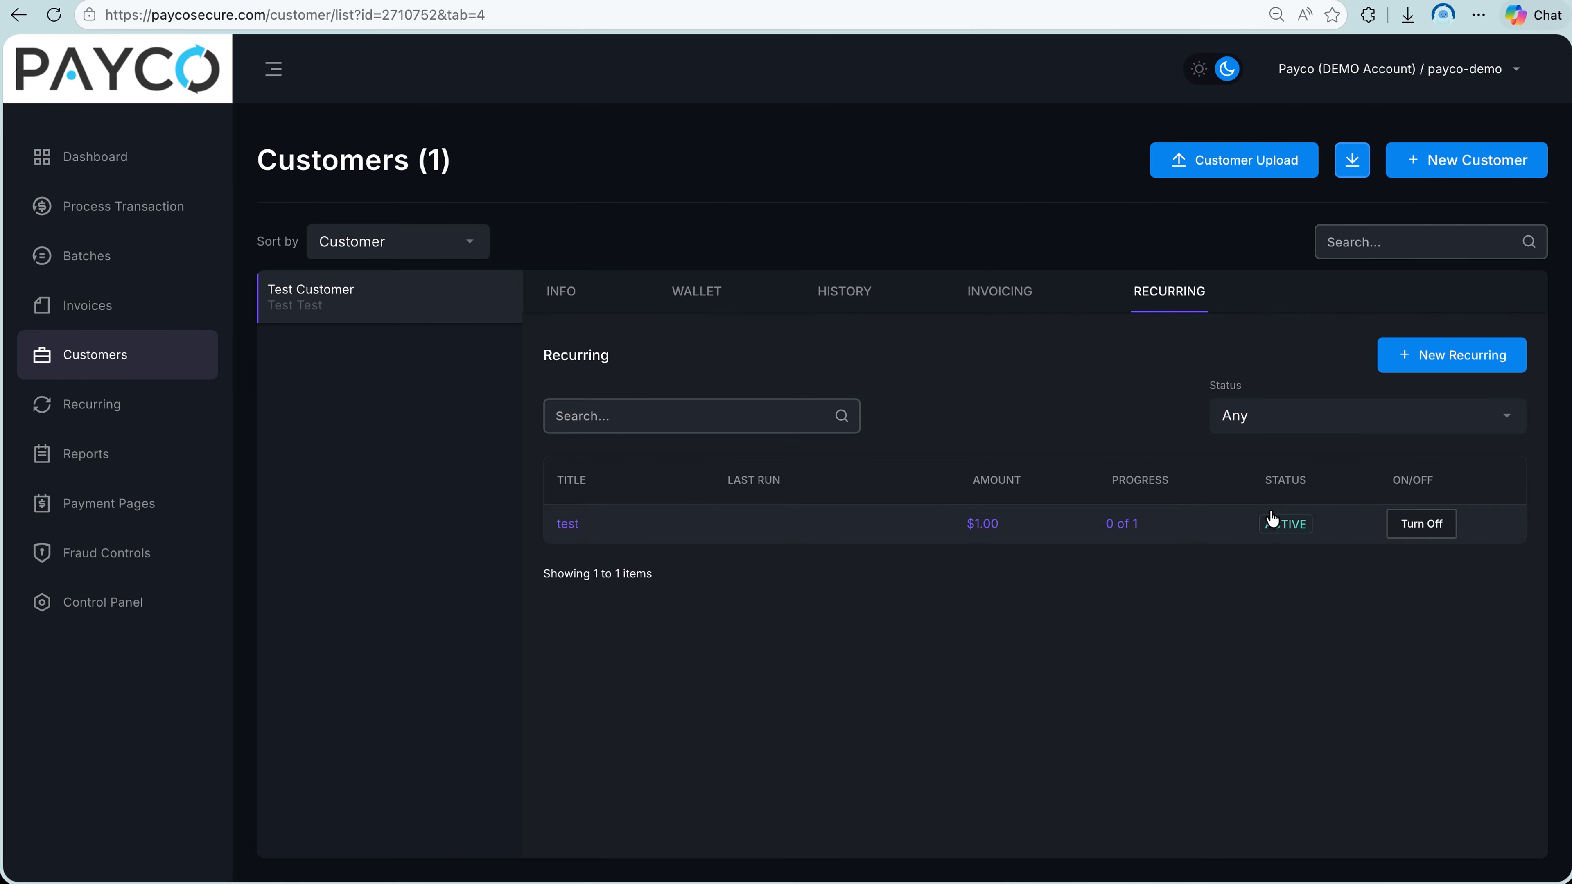
{"action": "left_click", "coordinate": [719, 298]}
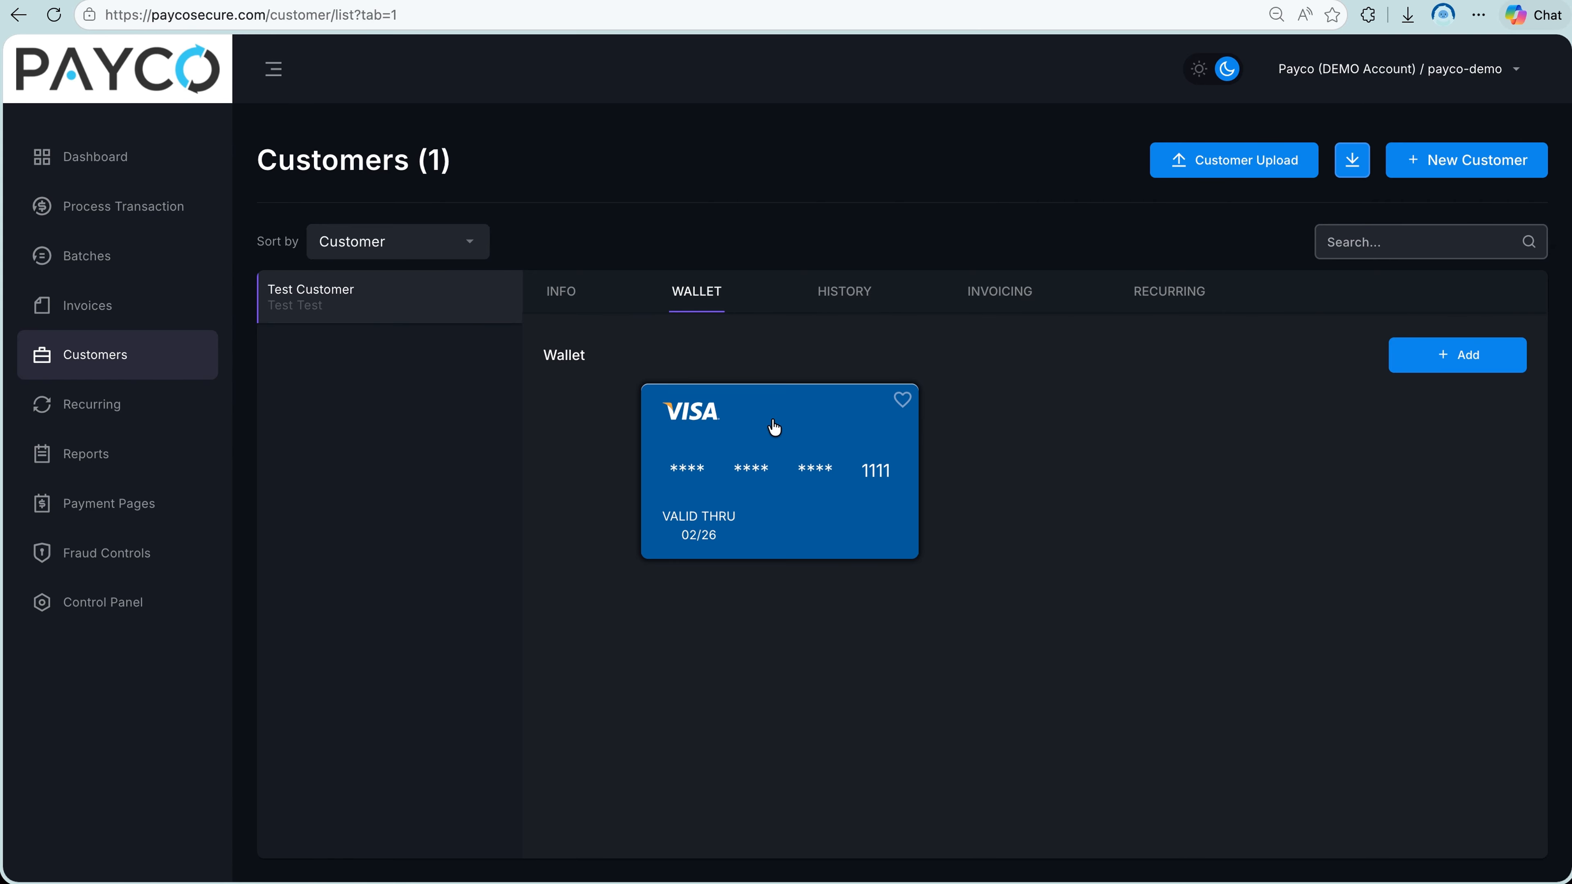
Create and save a new customer named "test 1", looking over the billing and shipping sections before saving.
{"action": "left_click", "coordinate": [1404, 165]}
{"action": "left_click", "coordinate": [781, 211]}
{"action": "type", "text": "test"}
{"action": "scroll", "coordinate": [826, 495], "scroll_direction": "down", "scroll_amount": 1}
{"action": "left_click", "coordinate": [847, 670]}
{"action": "scroll", "coordinate": [847, 672], "scroll_direction": "down", "scroll_amount": 6}
{"action": "left_click", "coordinate": [862, 721]}
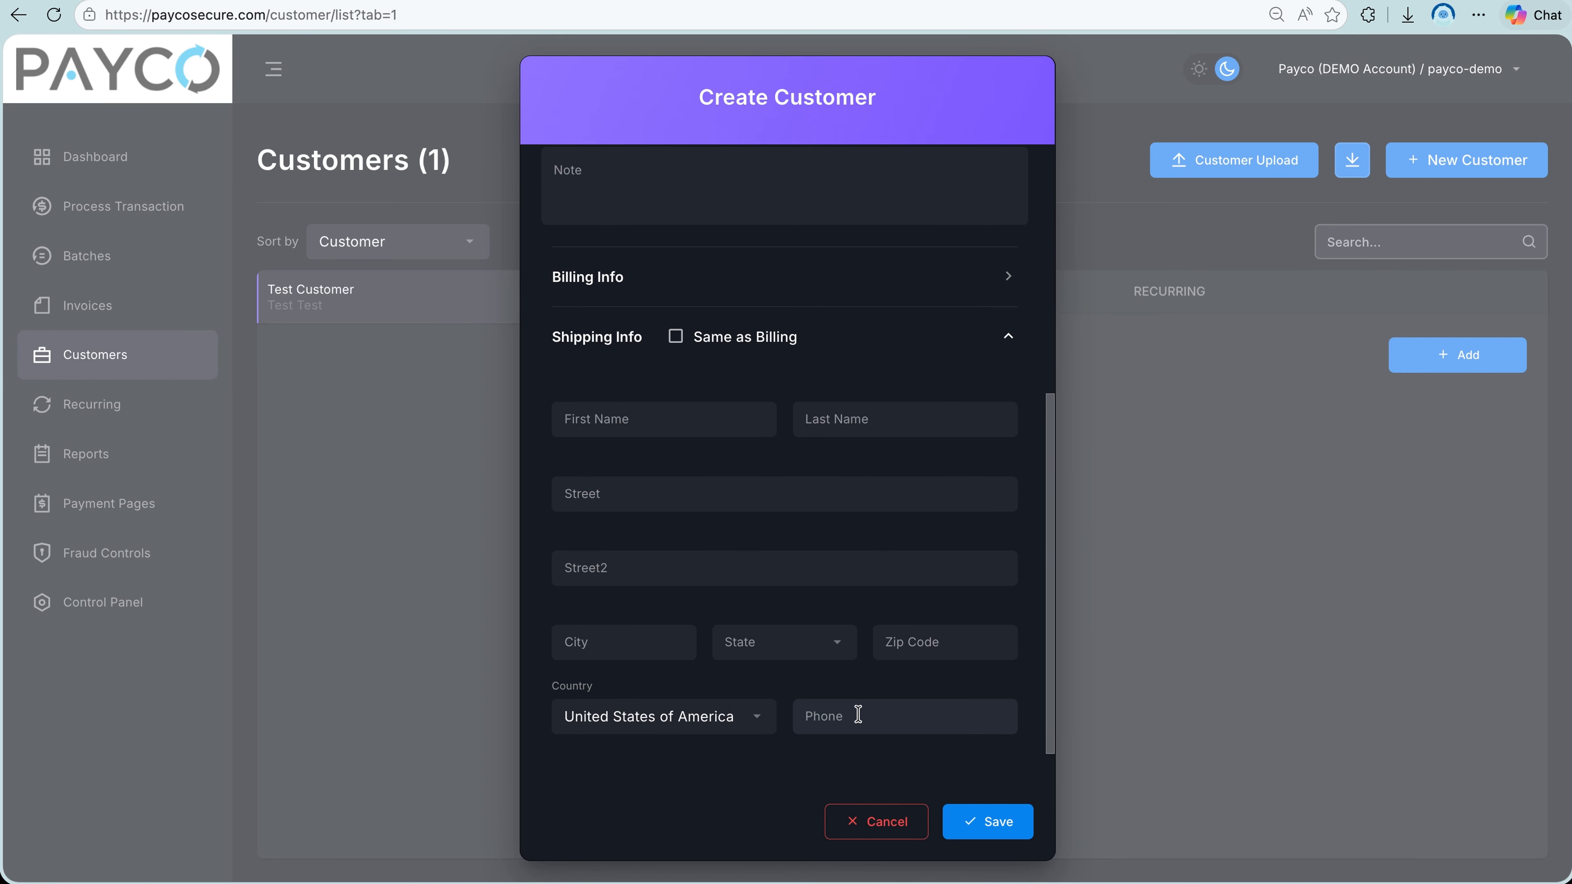
{"action": "left_click", "coordinate": [990, 823]}
Read the tips for a successful customer upload, and open the details of the existing "test" schedule on the Recurring page.
{"action": "left_click", "coordinate": [1220, 164]}
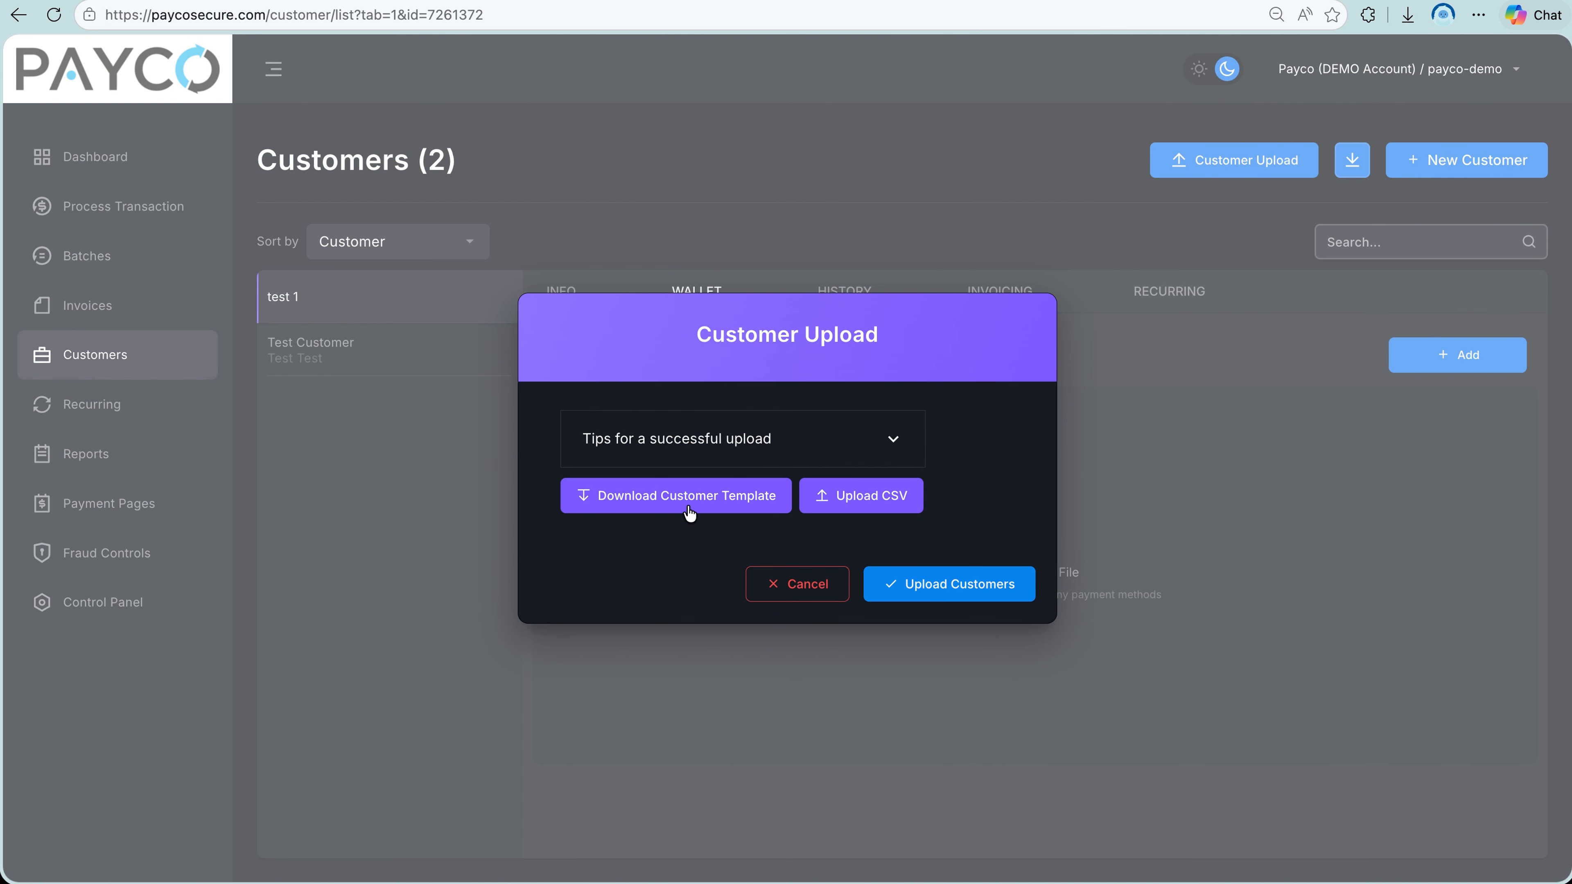
{"action": "left_click", "coordinate": [787, 435]}
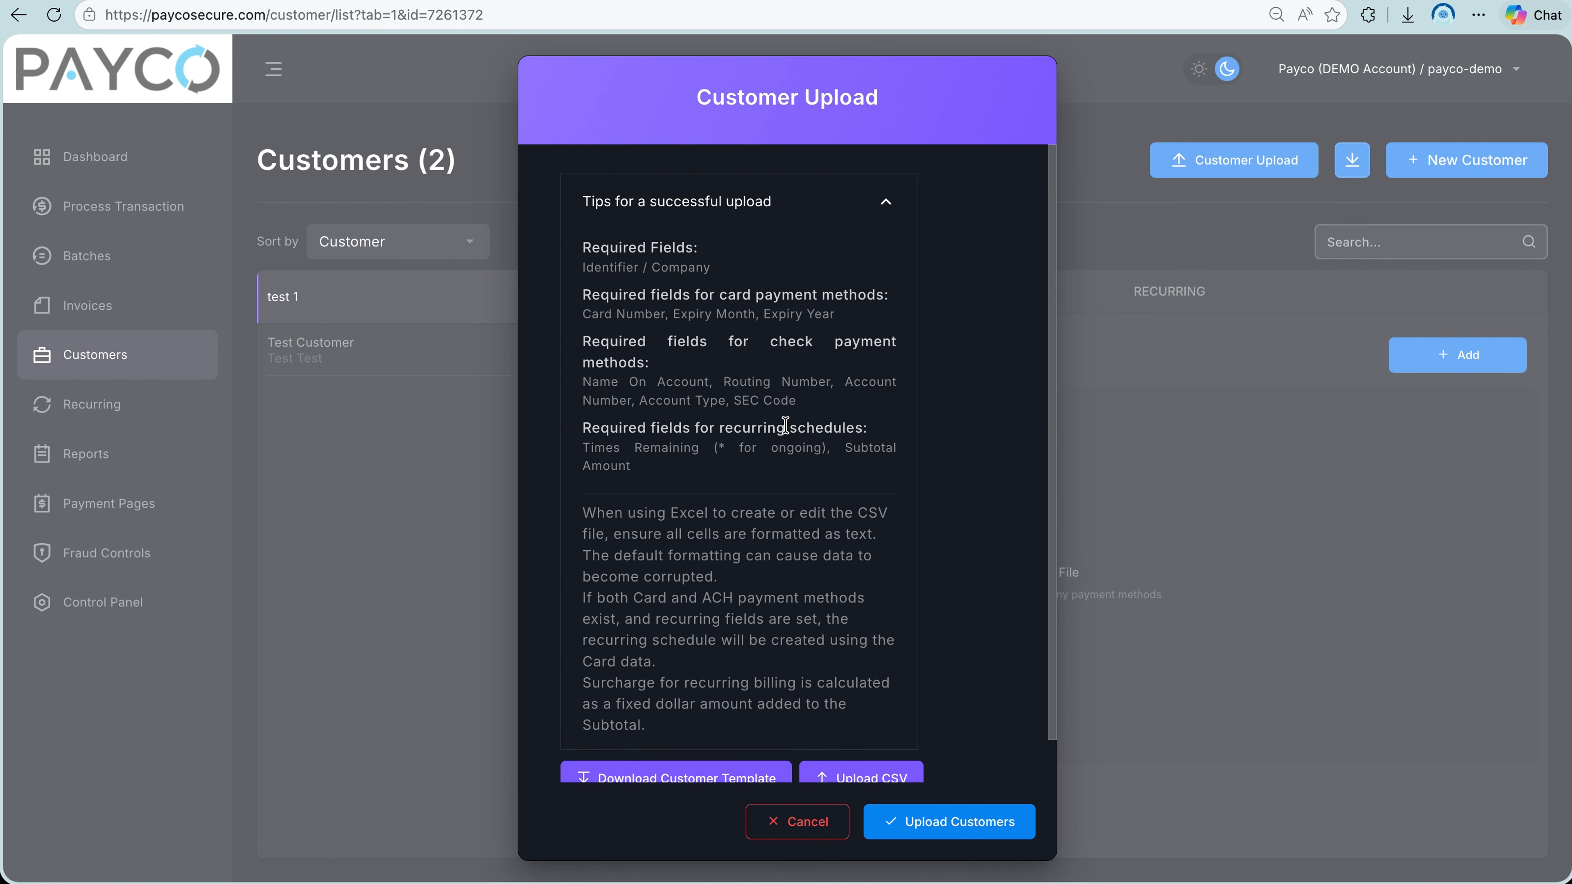
{"action": "scroll", "coordinate": [785, 425], "scroll_direction": "down", "scroll_amount": 1}
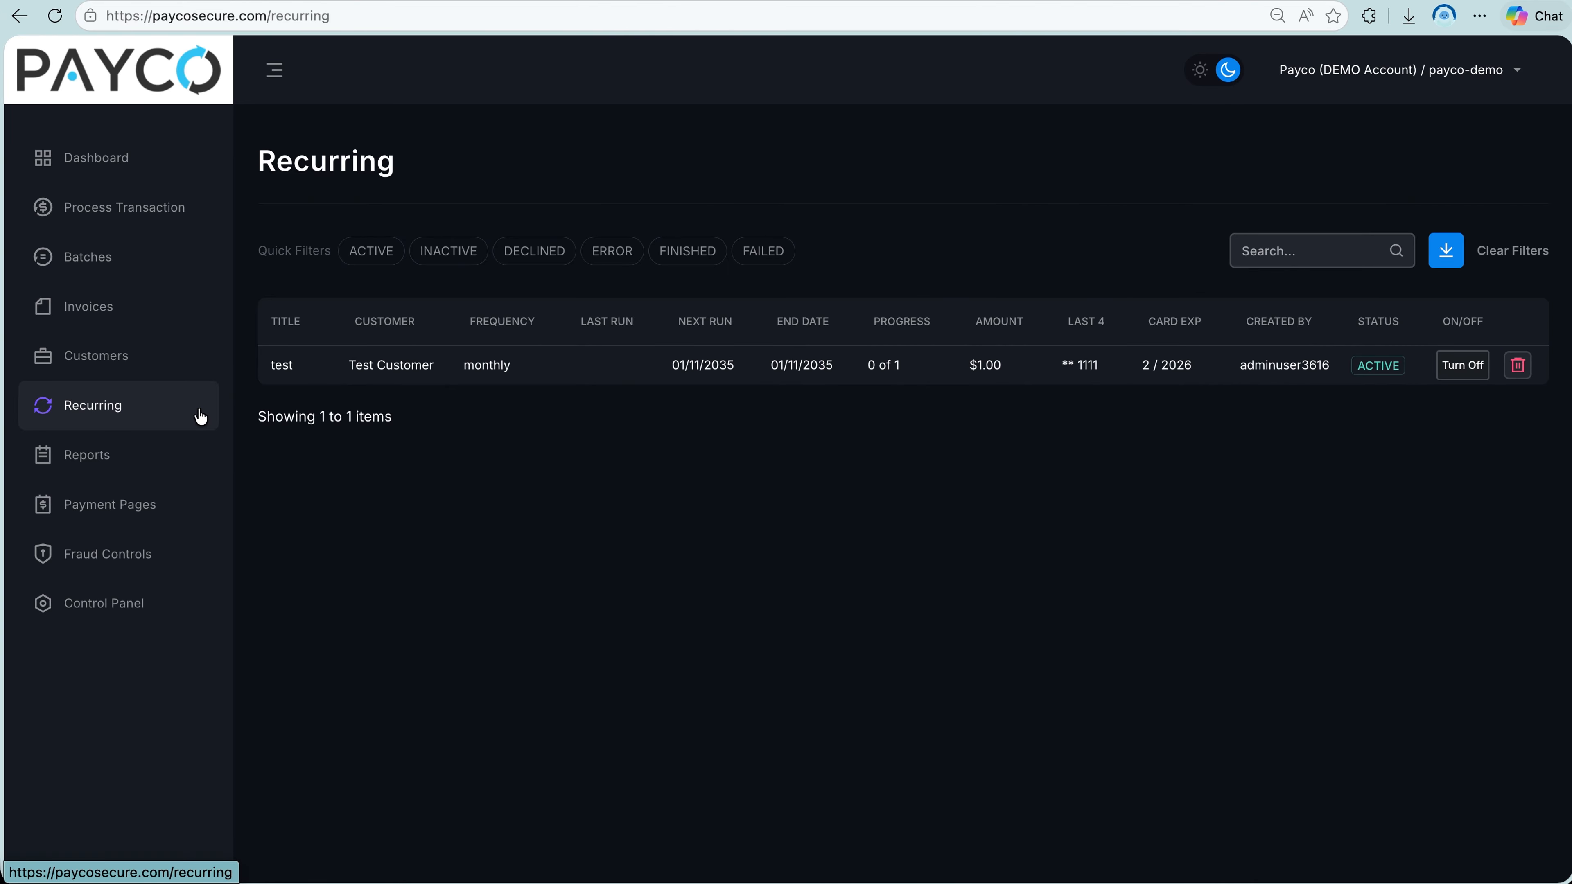
{"action": "left_click", "coordinate": [527, 379]}
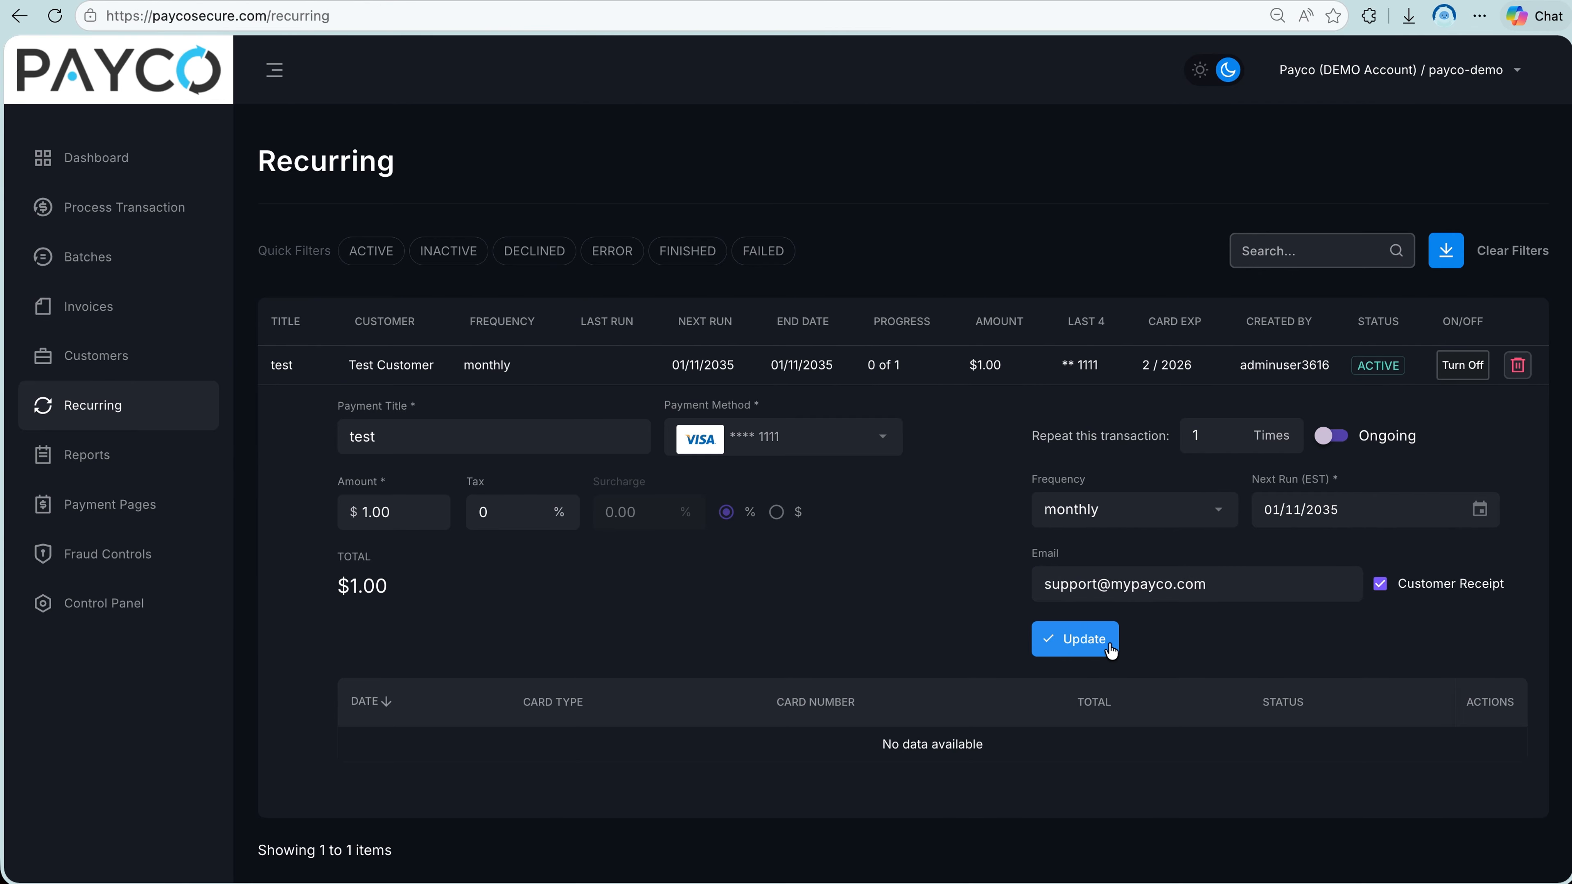
Start a new transaction for $5.00 and enable a recurring schedule with the payment title "monthly dues".
{"action": "left_click", "coordinate": [124, 207]}
{"action": "scroll", "coordinate": [308, 355], "scroll_direction": "down", "scroll_amount": 7}
{"action": "left_click", "coordinate": [322, 365]}
{"action": "type", "text": "5.00"}
{"action": "left_click", "coordinate": [426, 683]}
{"action": "left_click", "coordinate": [297, 529]}
{"action": "left_click", "coordinate": [316, 593]}
{"action": "type", "text": "monthly dues"}
Set the schedule's first run to 01/01/2027, monthly, repeating 4 times, and bill the first transaction today.
{"action": "left_click", "coordinate": [1059, 603]}
{"action": "type", "text": "01/01/2027"}
{"action": "left_click", "coordinate": [1327, 604]}
{"action": "left_click", "coordinate": [1306, 441]}
{"action": "left_click", "coordinate": [477, 669]}
{"action": "type", "text": "4"}
{"action": "left_click", "coordinate": [593, 674]}
{"action": "left_click", "coordinate": [592, 674]}
{"action": "left_click", "coordinate": [929, 671]}
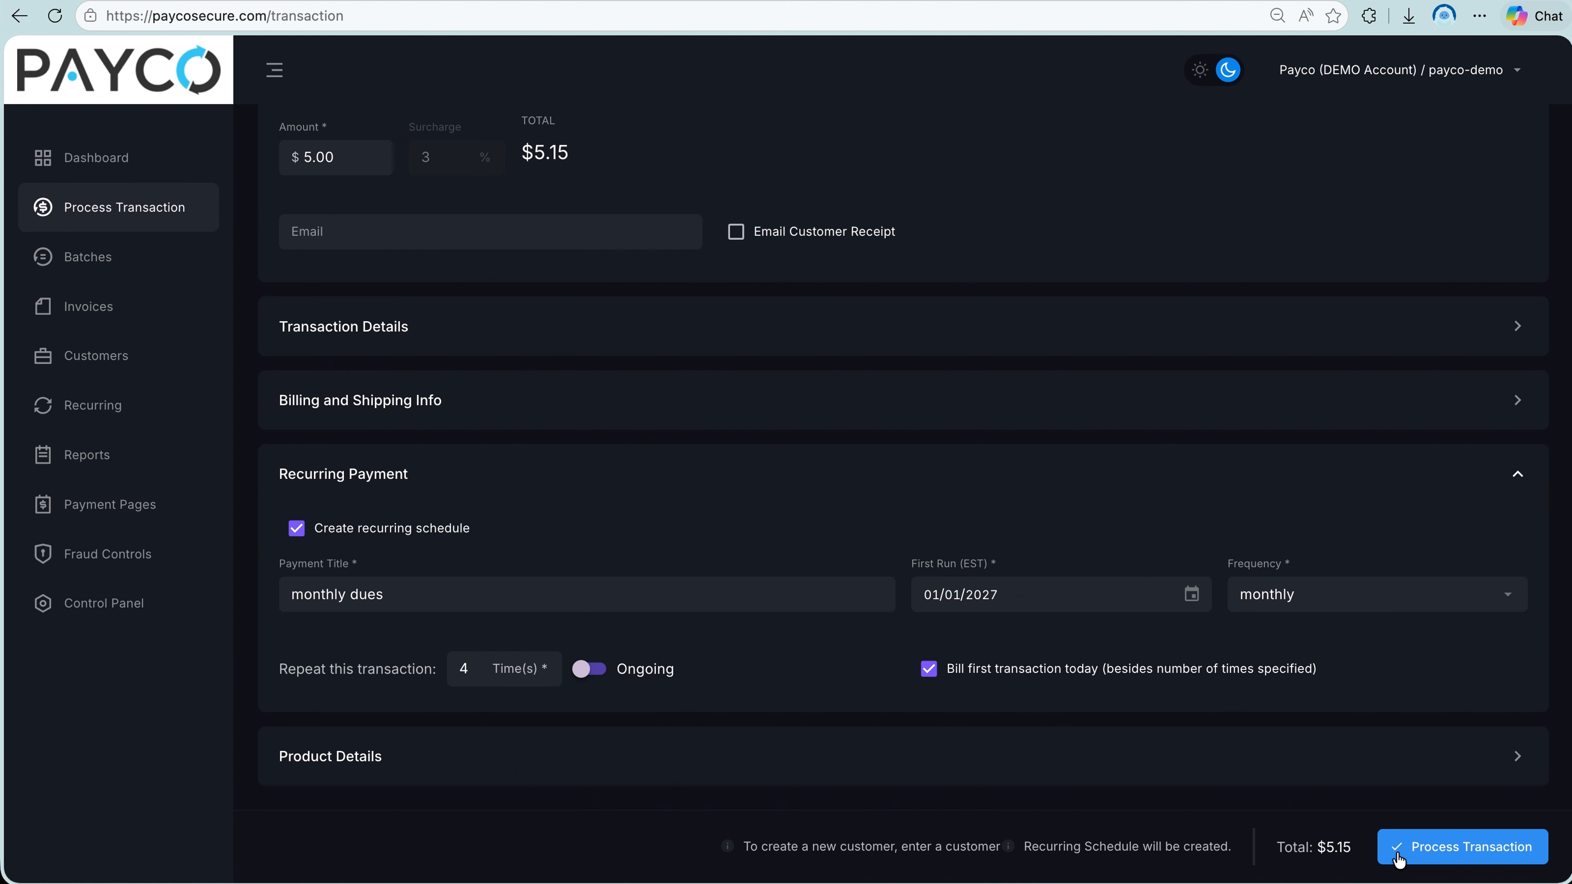
Return to the Recurring page and turn the existing "test" schedule off and back on.
{"action": "left_click", "coordinate": [164, 421]}
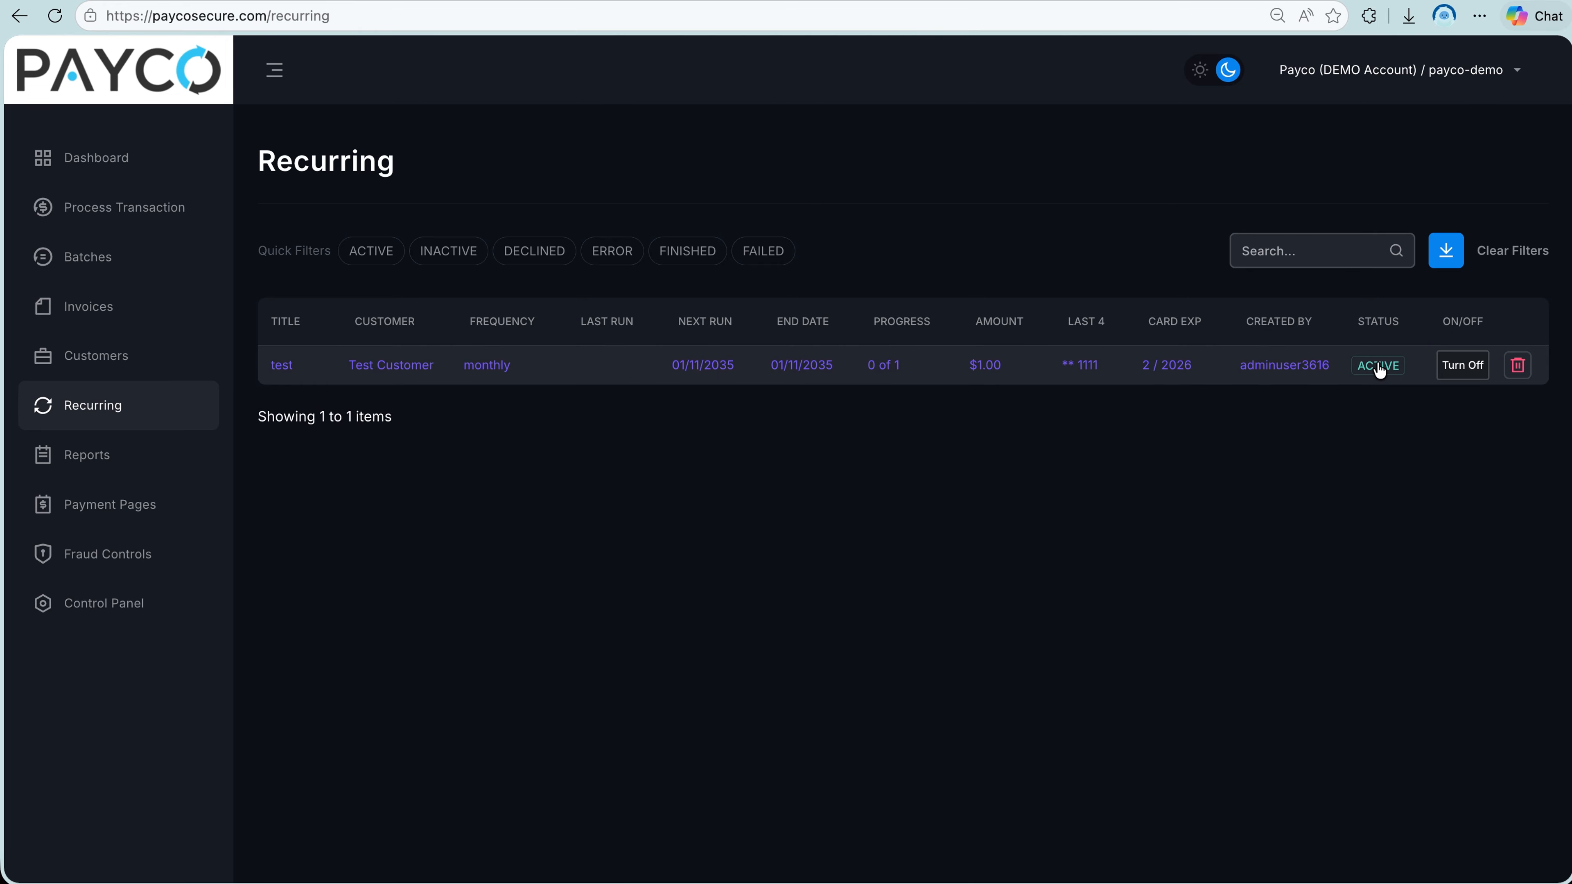
{"action": "left_click", "coordinate": [1466, 366]}
{"action": "left_click", "coordinate": [1465, 366]}
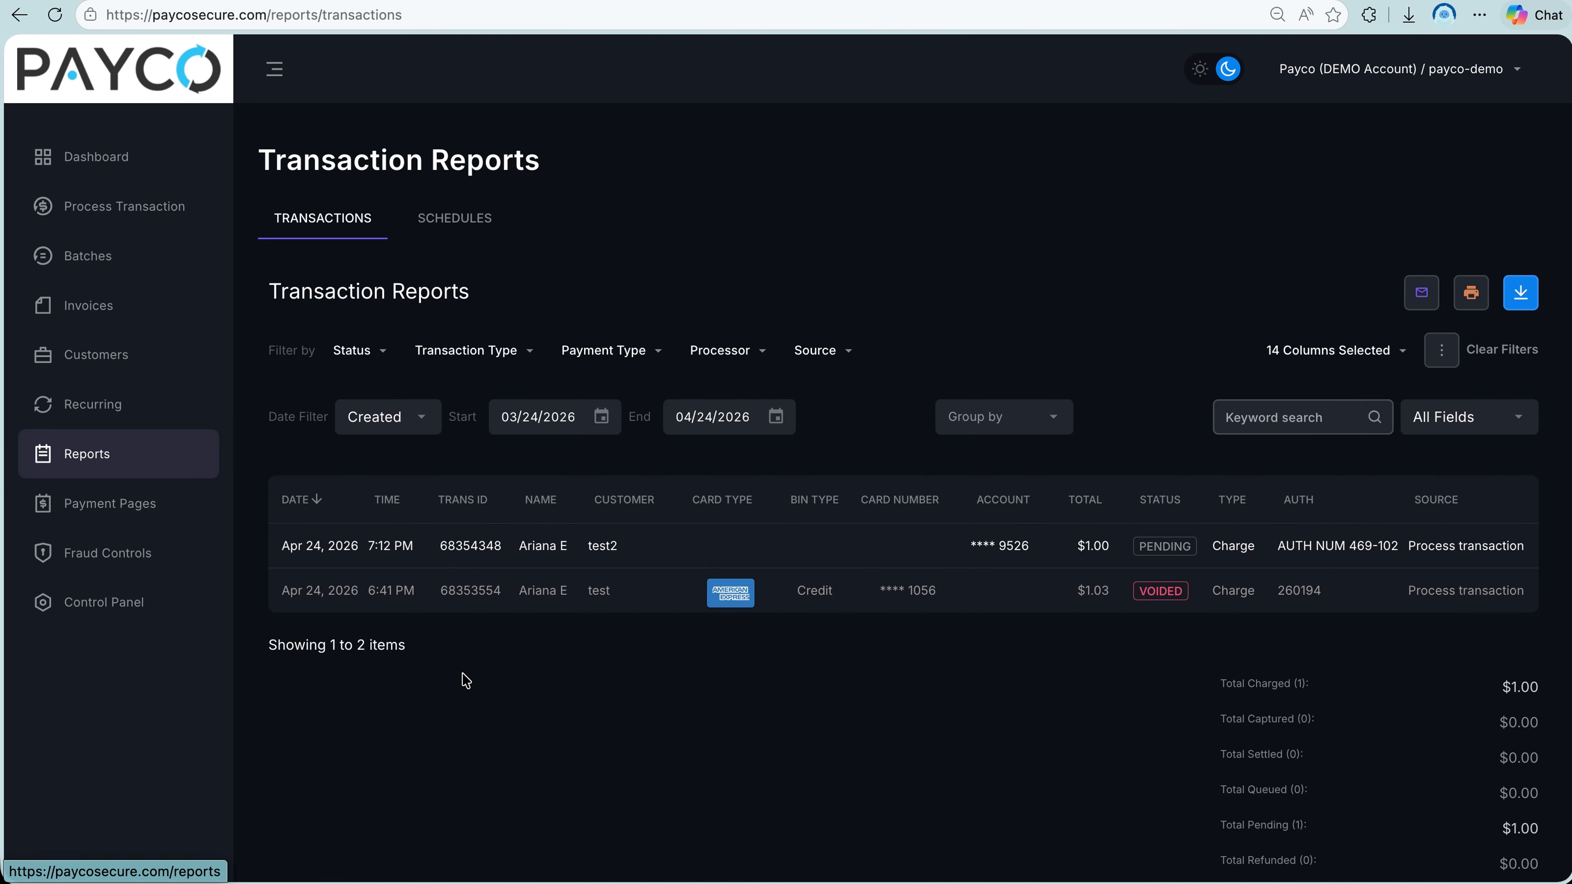
Examine the transaction report's totals, keyword search, and its status, transaction type, payment type, processor and source filters.
{"action": "scroll", "coordinate": [465, 680], "scroll_direction": "down", "scroll_amount": 2}
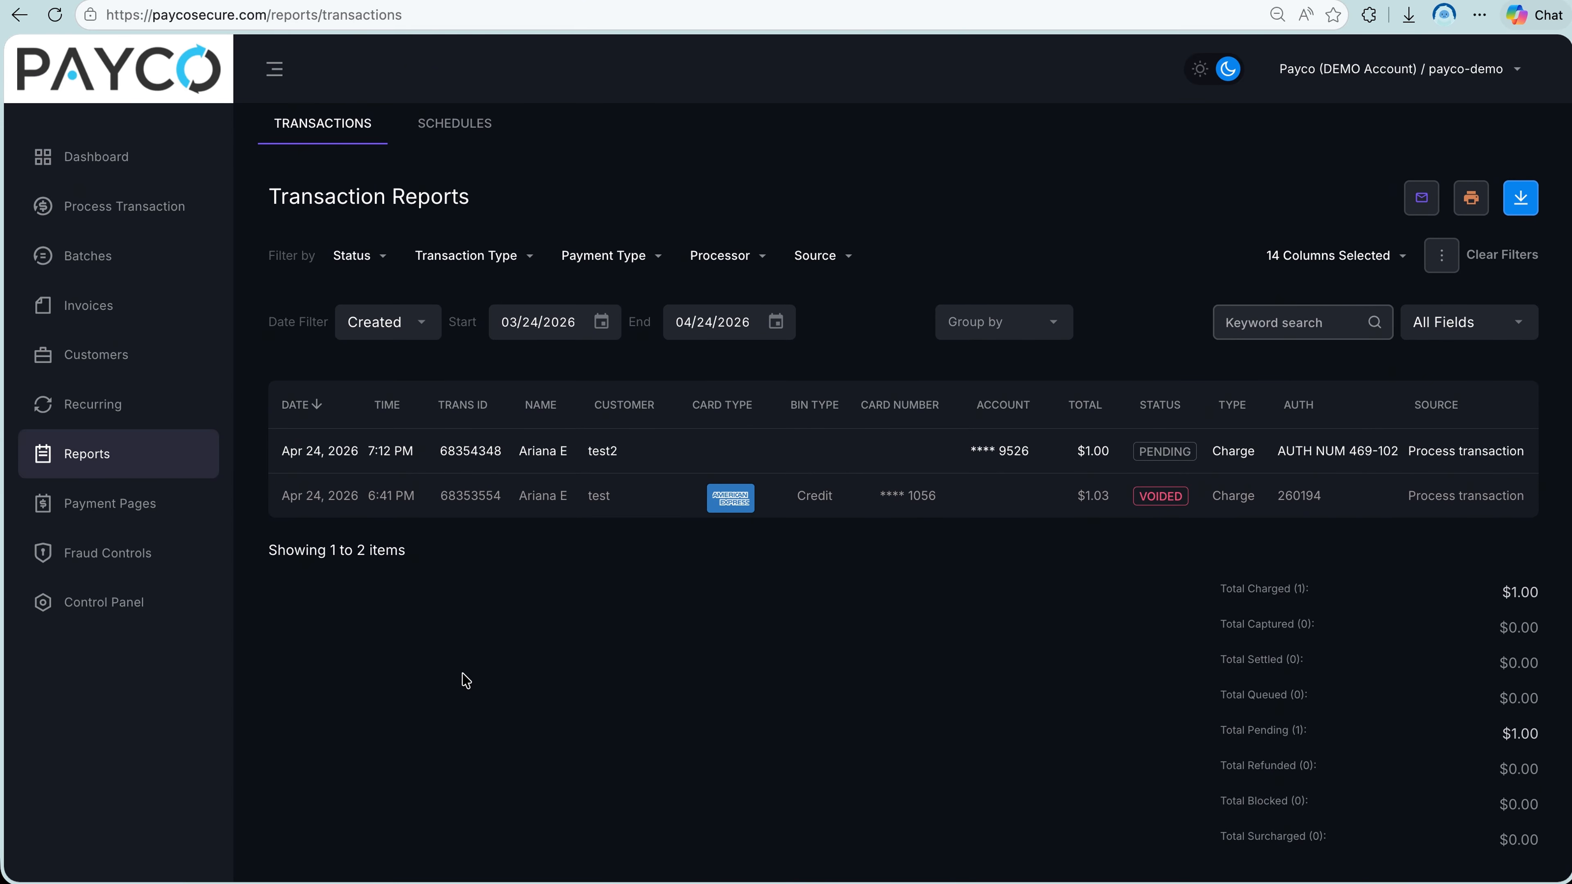
{"action": "left_click", "coordinate": [1226, 324]}
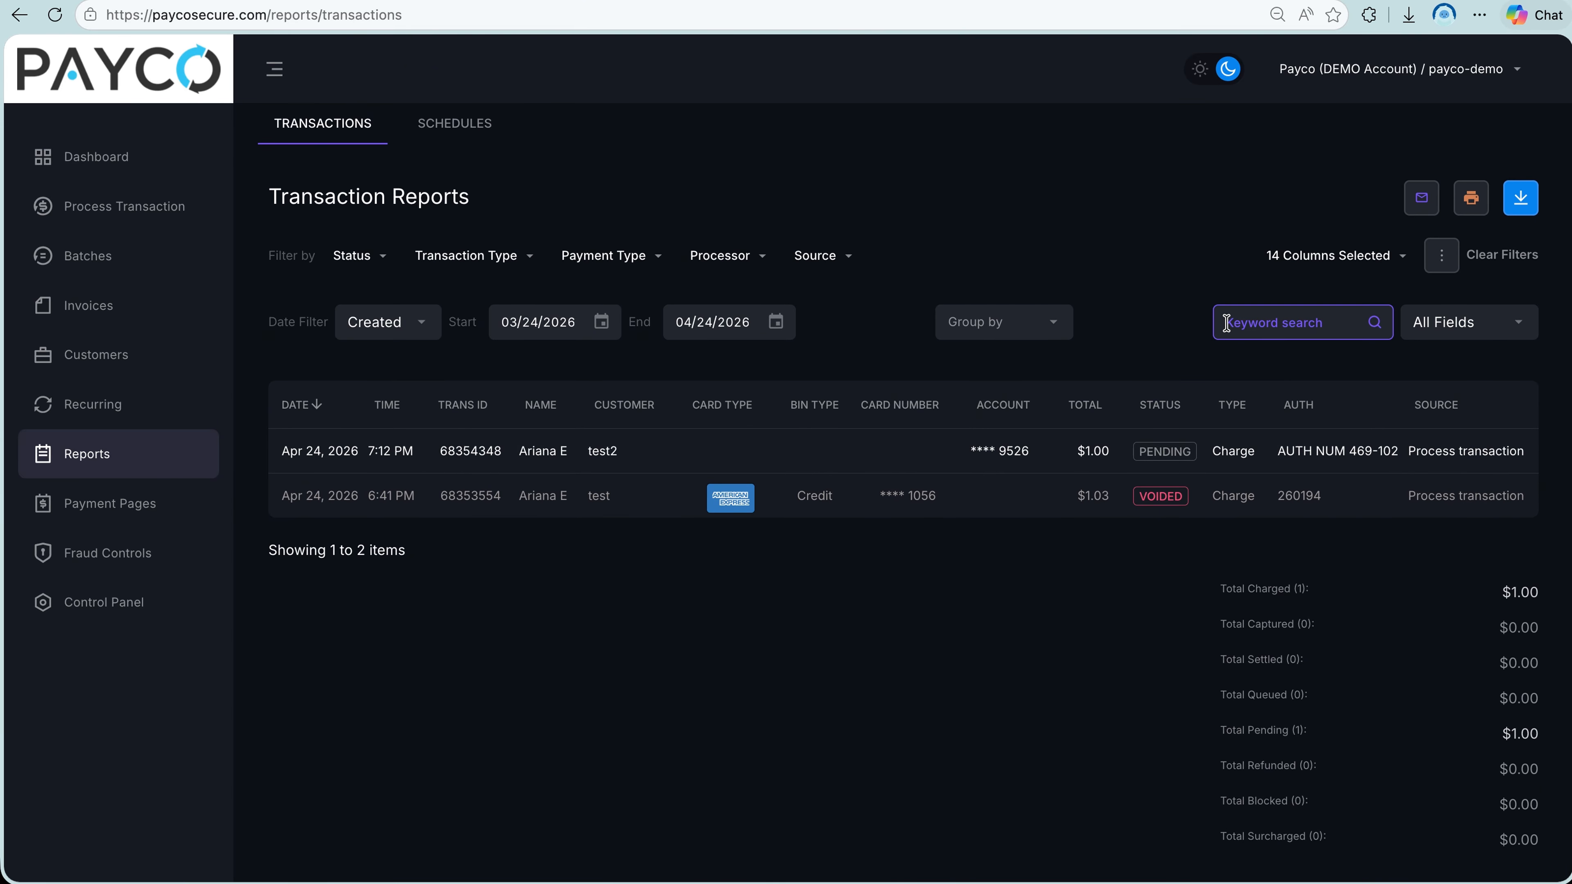
{"action": "left_click", "coordinate": [376, 257]}
{"action": "left_click", "coordinate": [492, 256]}
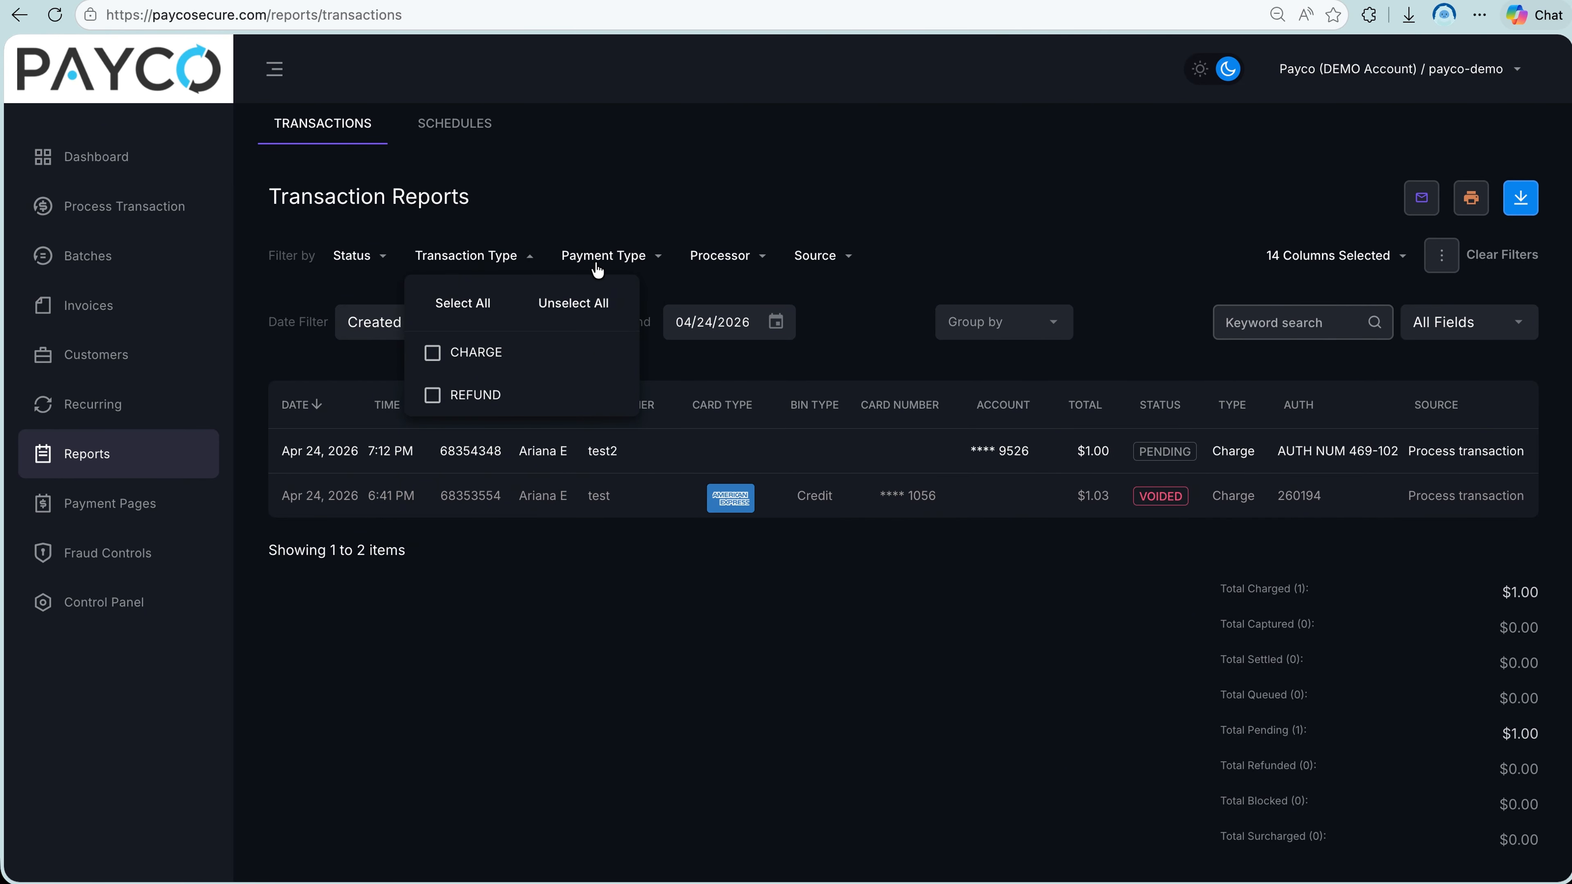
{"action": "left_click", "coordinate": [610, 263]}
{"action": "left_click", "coordinate": [721, 270]}
{"action": "left_click", "coordinate": [818, 271]}
Check the transaction report's date filter, start and end dates, grouping and search field options.
{"action": "left_click", "coordinate": [397, 333]}
{"action": "left_click", "coordinate": [546, 322]}
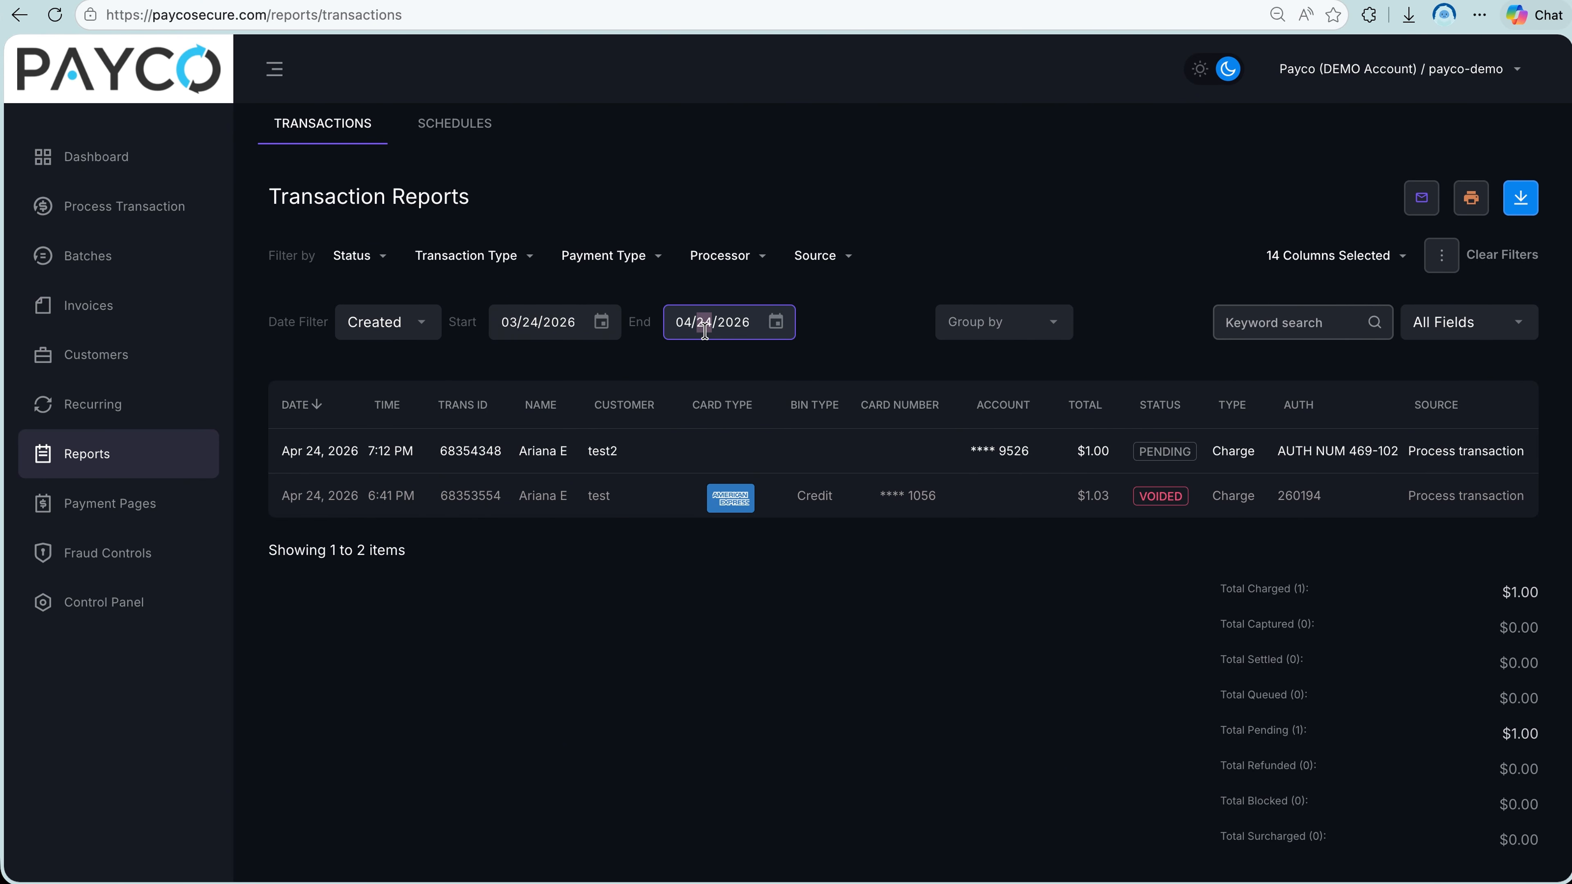
{"action": "left_click", "coordinate": [1007, 325]}
{"action": "left_click", "coordinate": [1508, 321]}
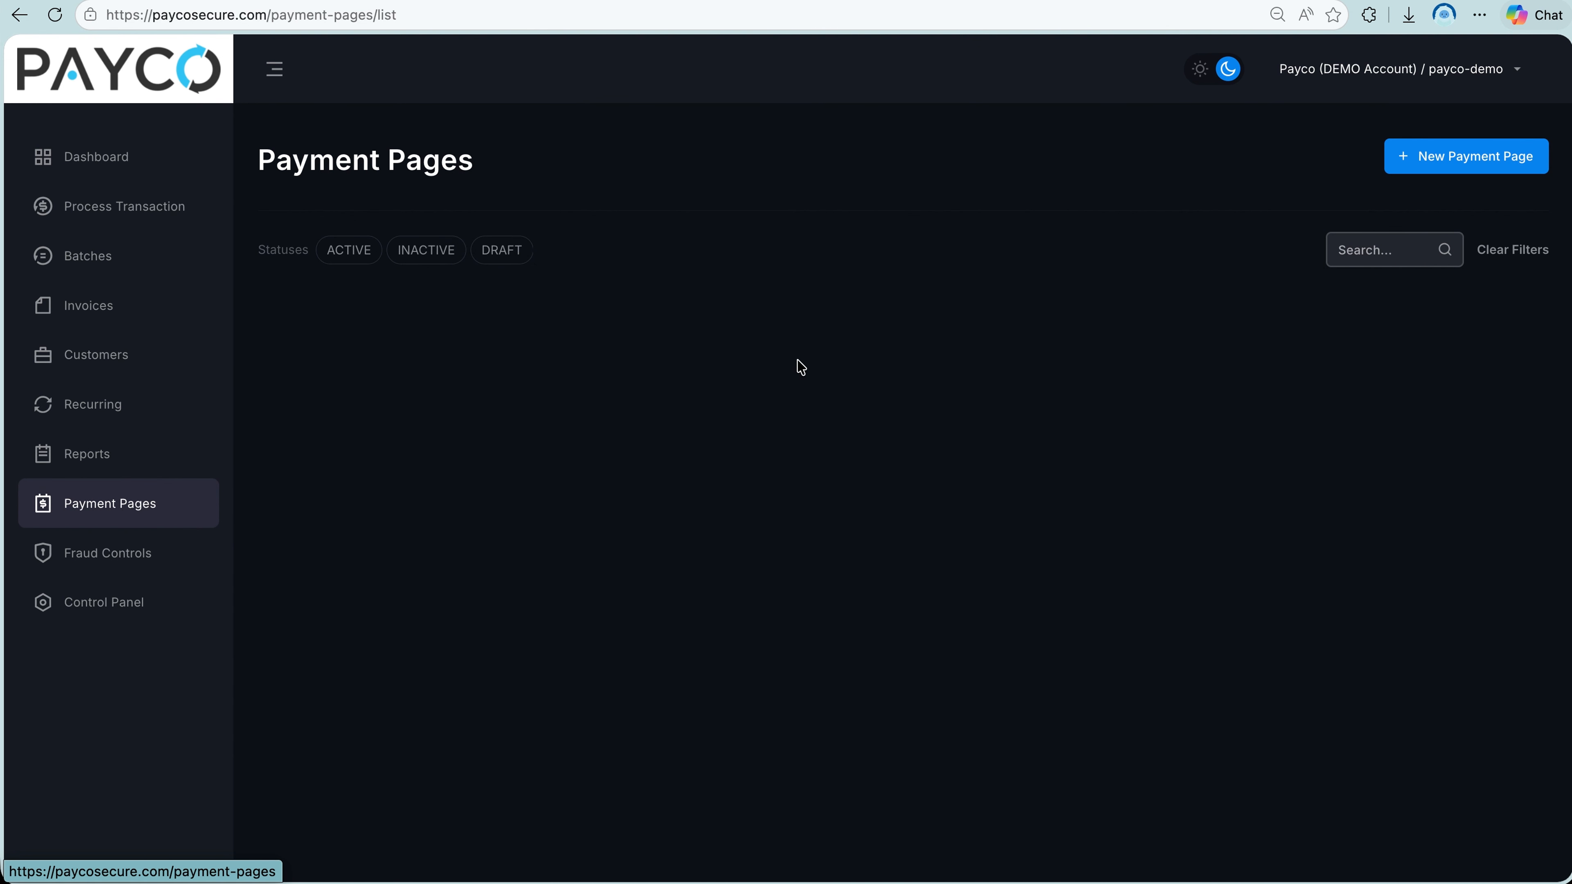
Start a new payment page and fill in its first two text fields with "PATIENT PAY NOW" and "patient".
{"action": "left_click", "coordinate": [1408, 159]}
{"action": "left_click", "coordinate": [818, 277]}
{"action": "type", "text": "PATIENT PAY NOW"}
{"action": "left_click", "coordinate": [779, 356]}
{"action": "type", "text": "patient"}
Look over the payment page's action, theme and template choices, including the legacy templates, and save the page.
{"action": "scroll", "coordinate": [572, 481], "scroll_direction": "down", "scroll_amount": 6}
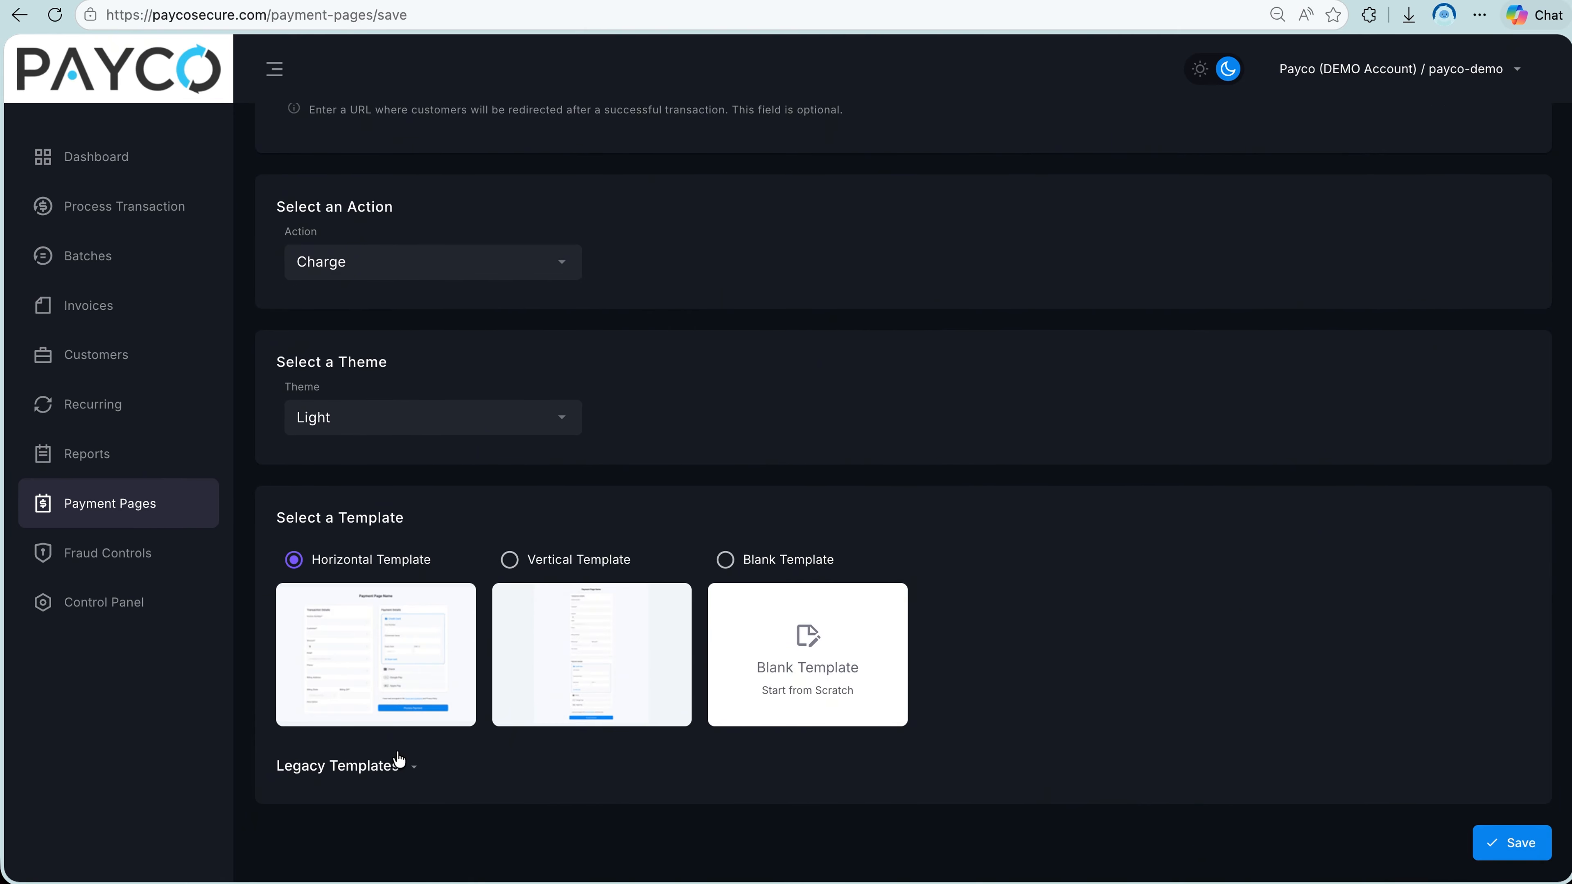
{"action": "left_click", "coordinate": [406, 766]}
{"action": "scroll", "coordinate": [347, 619], "scroll_direction": "down", "scroll_amount": 3}
{"action": "left_click", "coordinate": [1485, 843]}
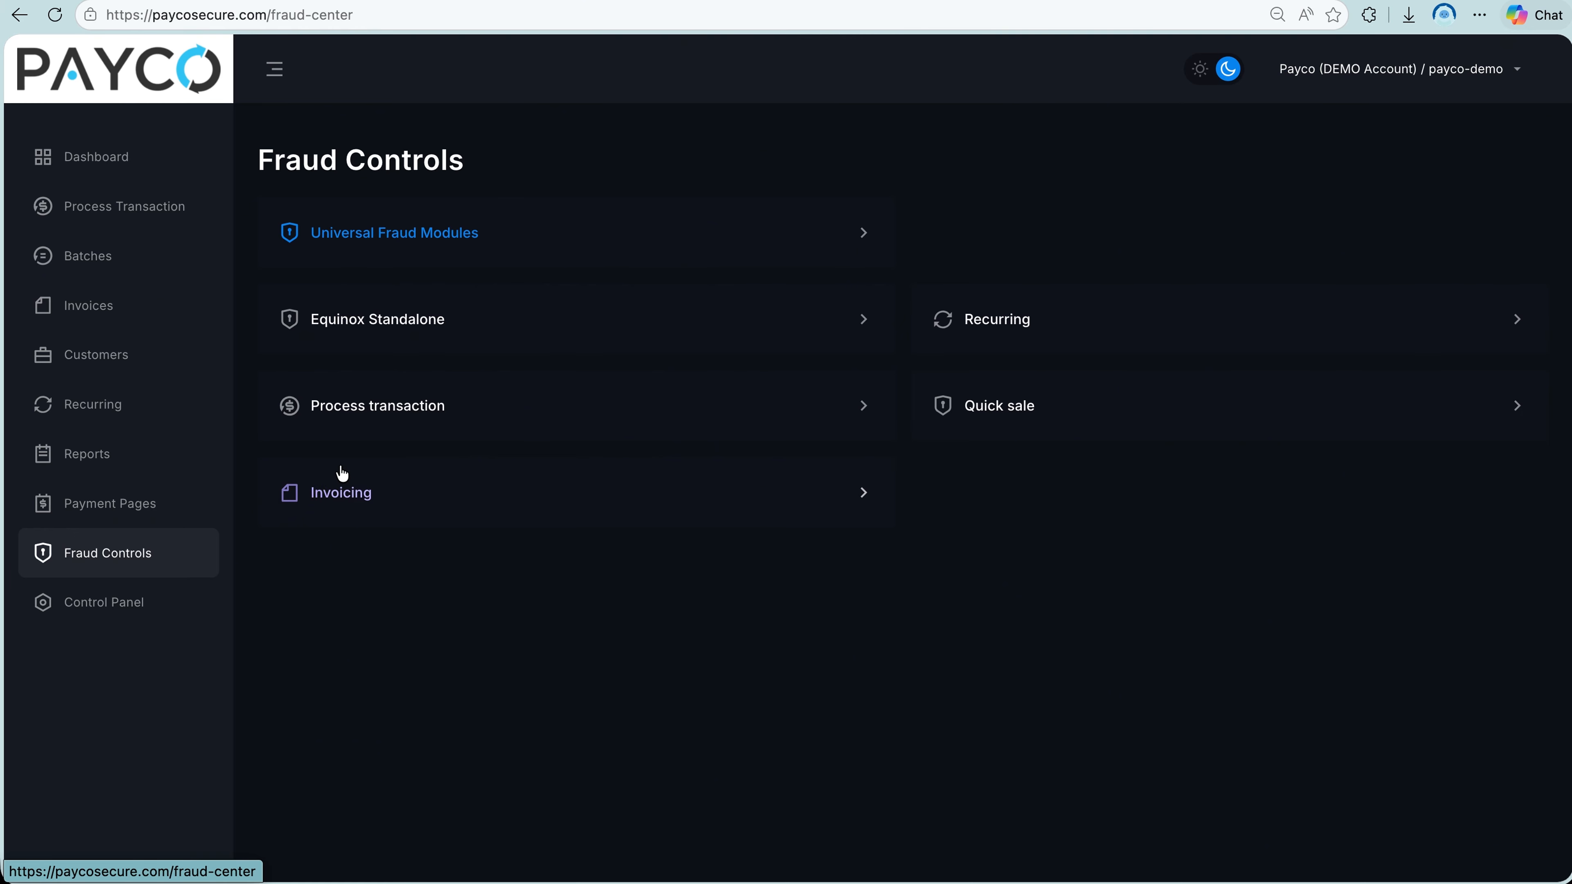
View the Universal Fraud Modules, and review the control panel's general settings for system, recurring schedules, receipts and integrations.
{"action": "left_click", "coordinate": [516, 248]}
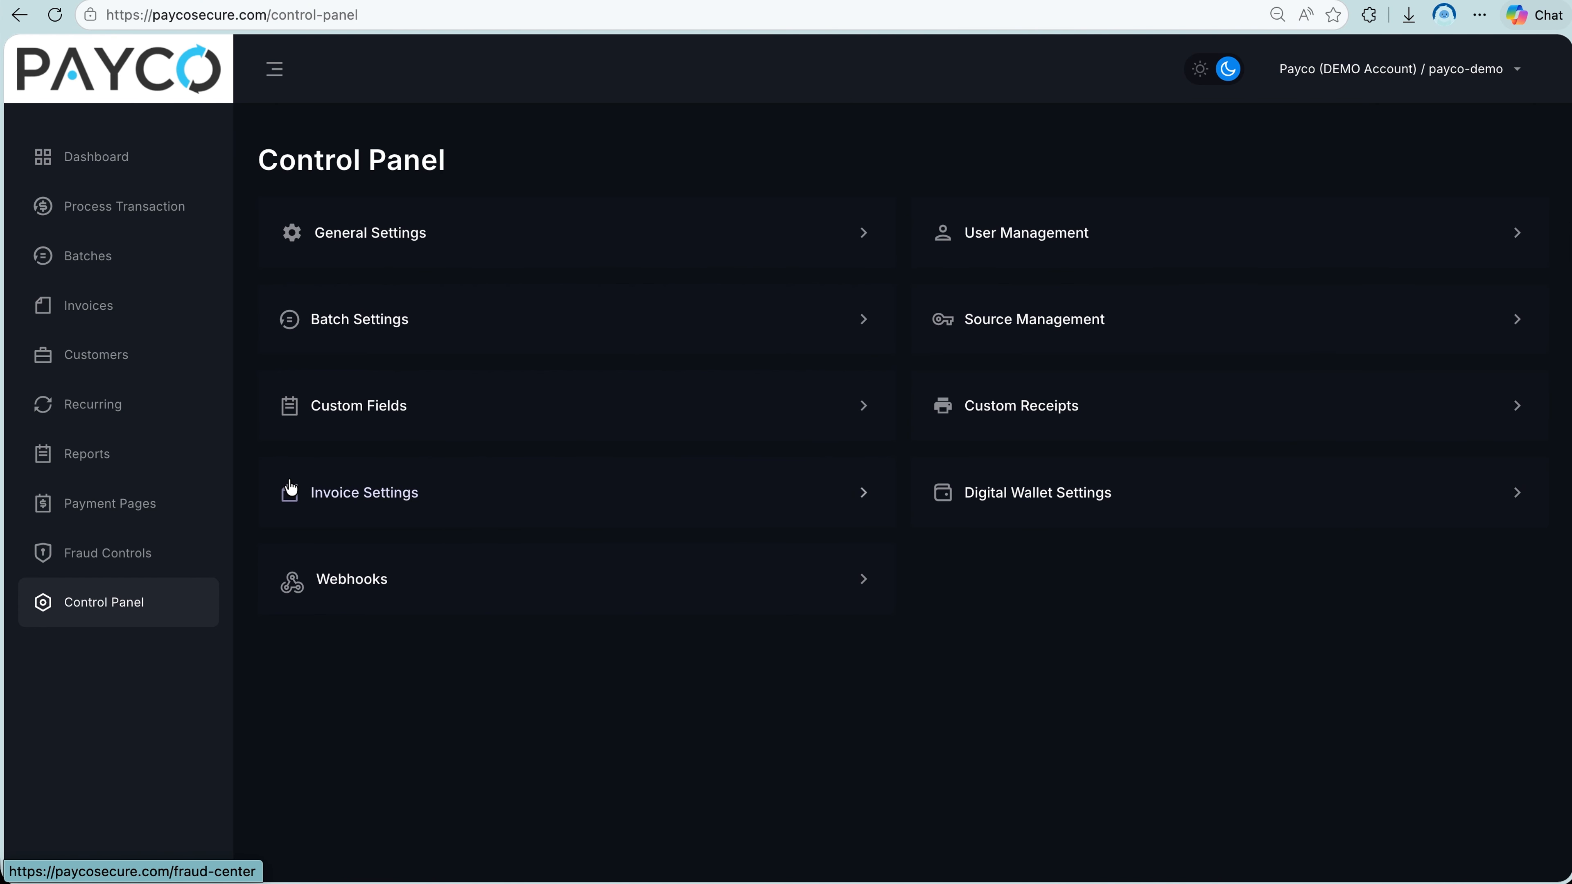
{"action": "left_click", "coordinate": [447, 253]}
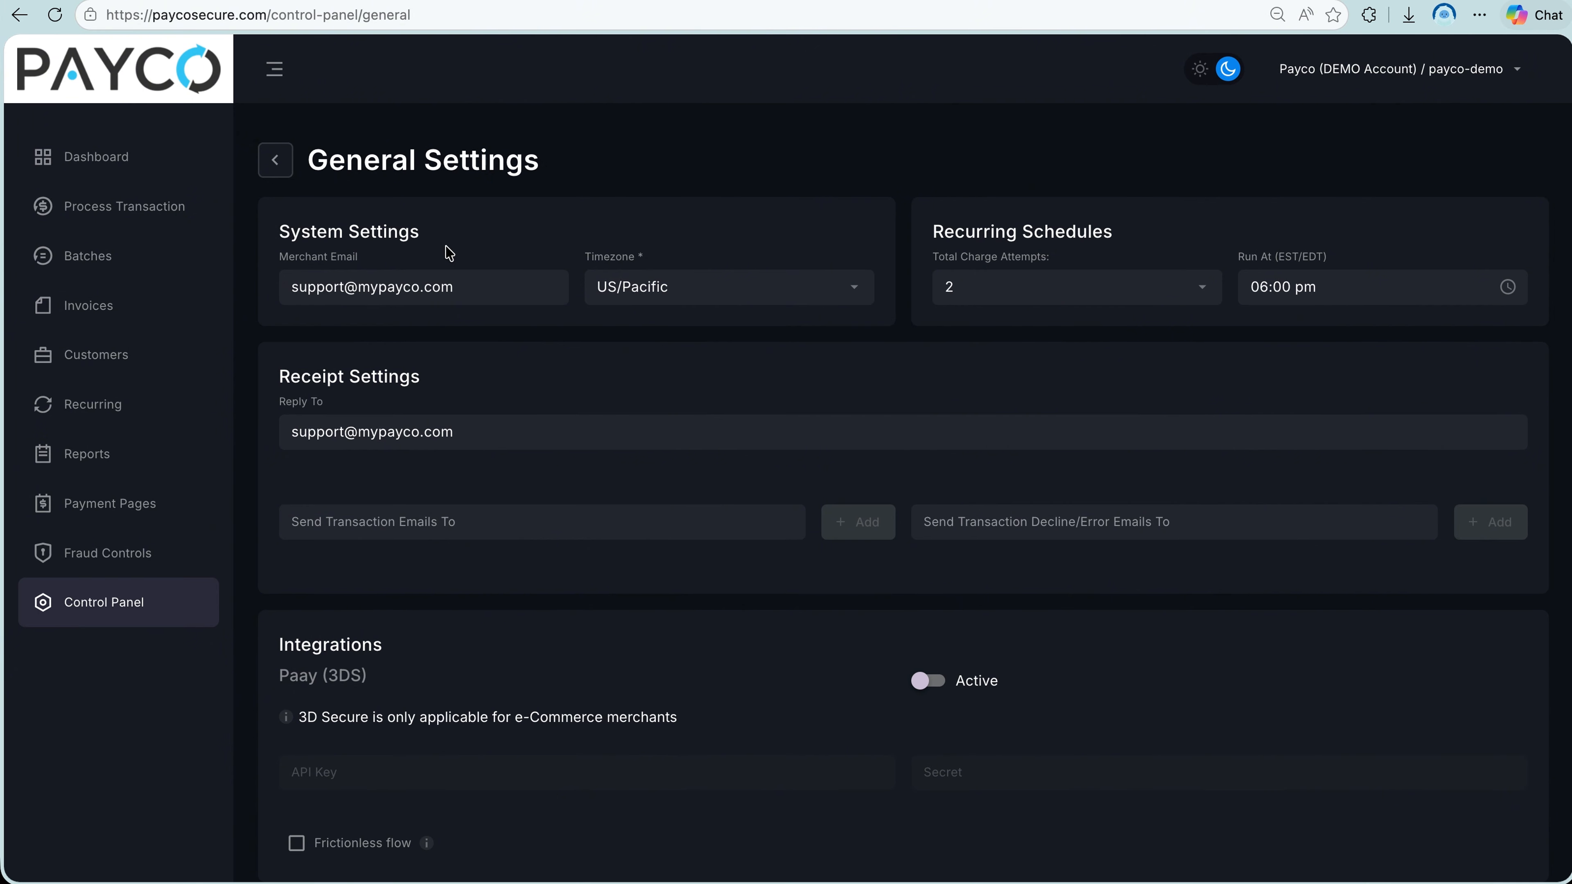
{"action": "left_click_drag", "start_coordinate": [291, 287], "coordinate": [451, 291]}
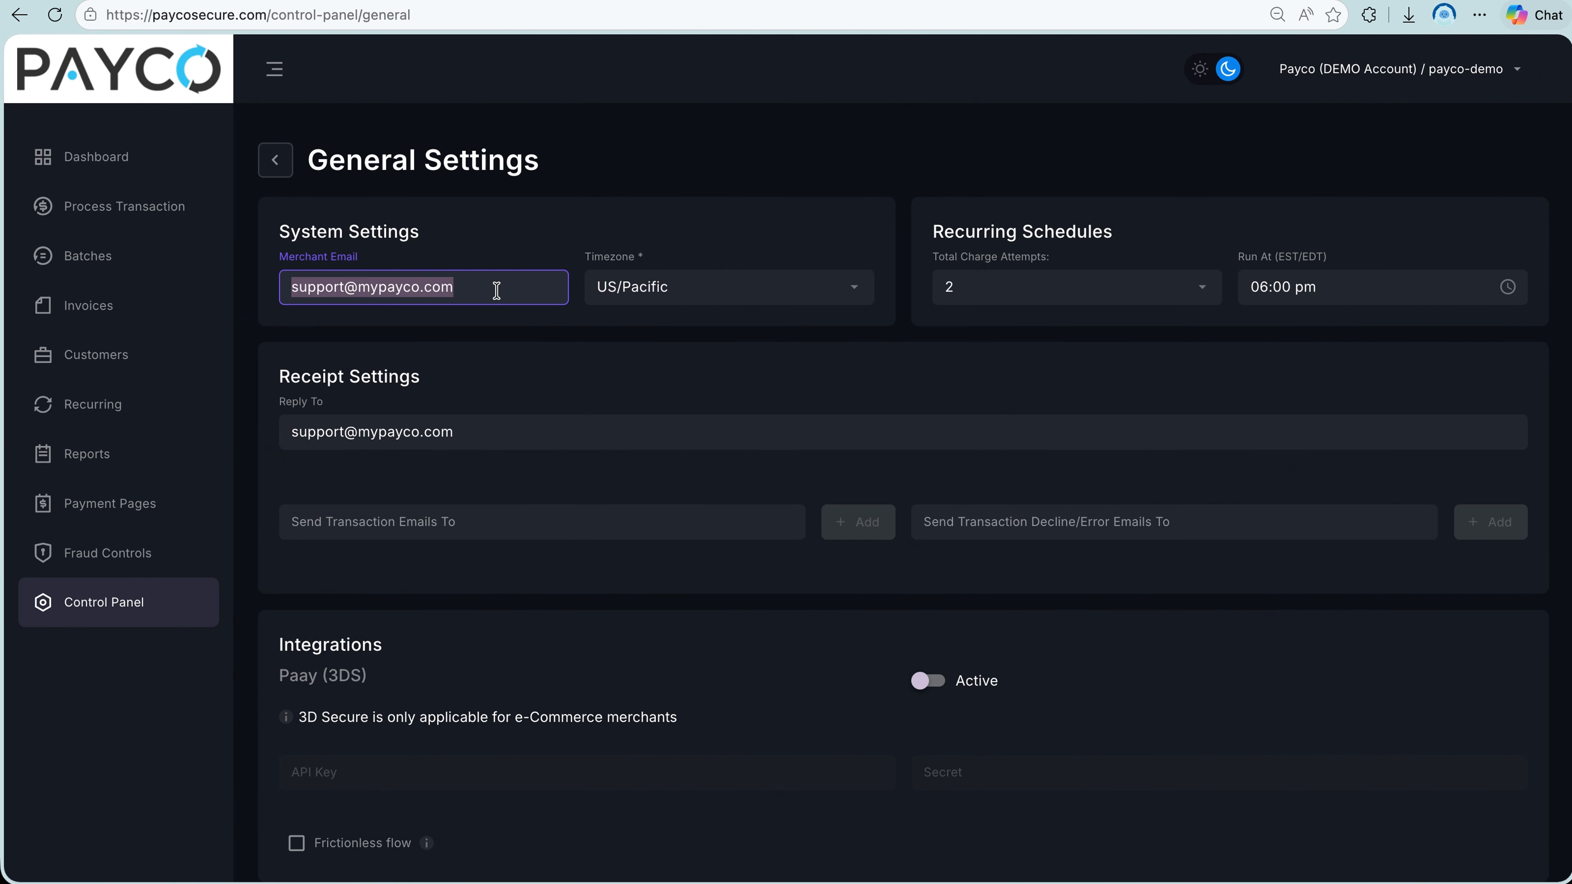
{"action": "left_click", "coordinate": [919, 291]}
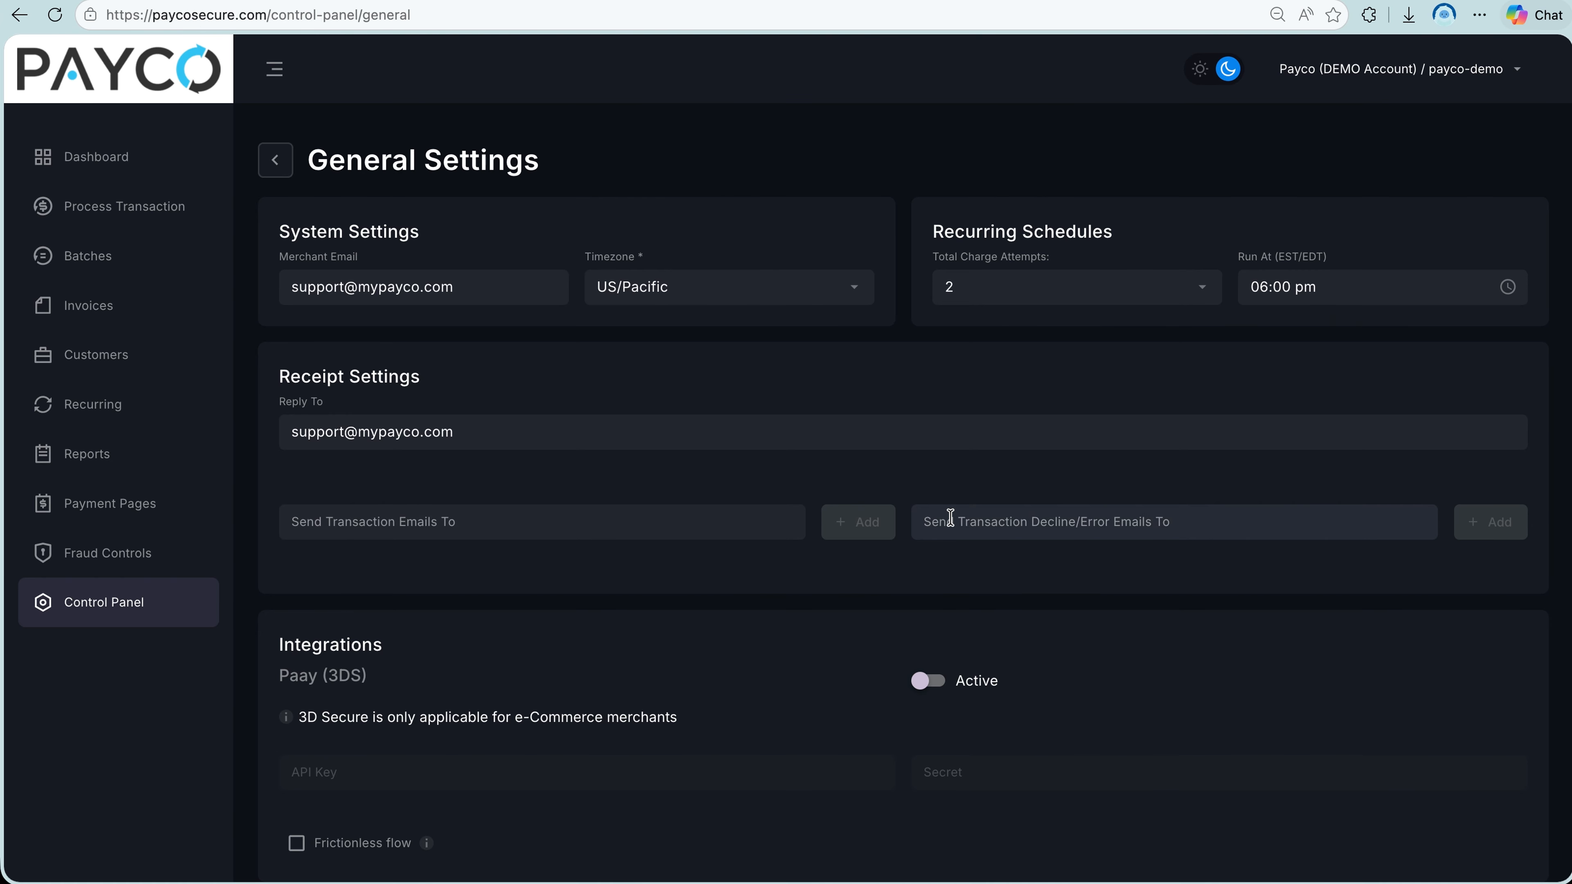
{"action": "scroll", "coordinate": [848, 588], "scroll_direction": "down", "scroll_amount": 3}
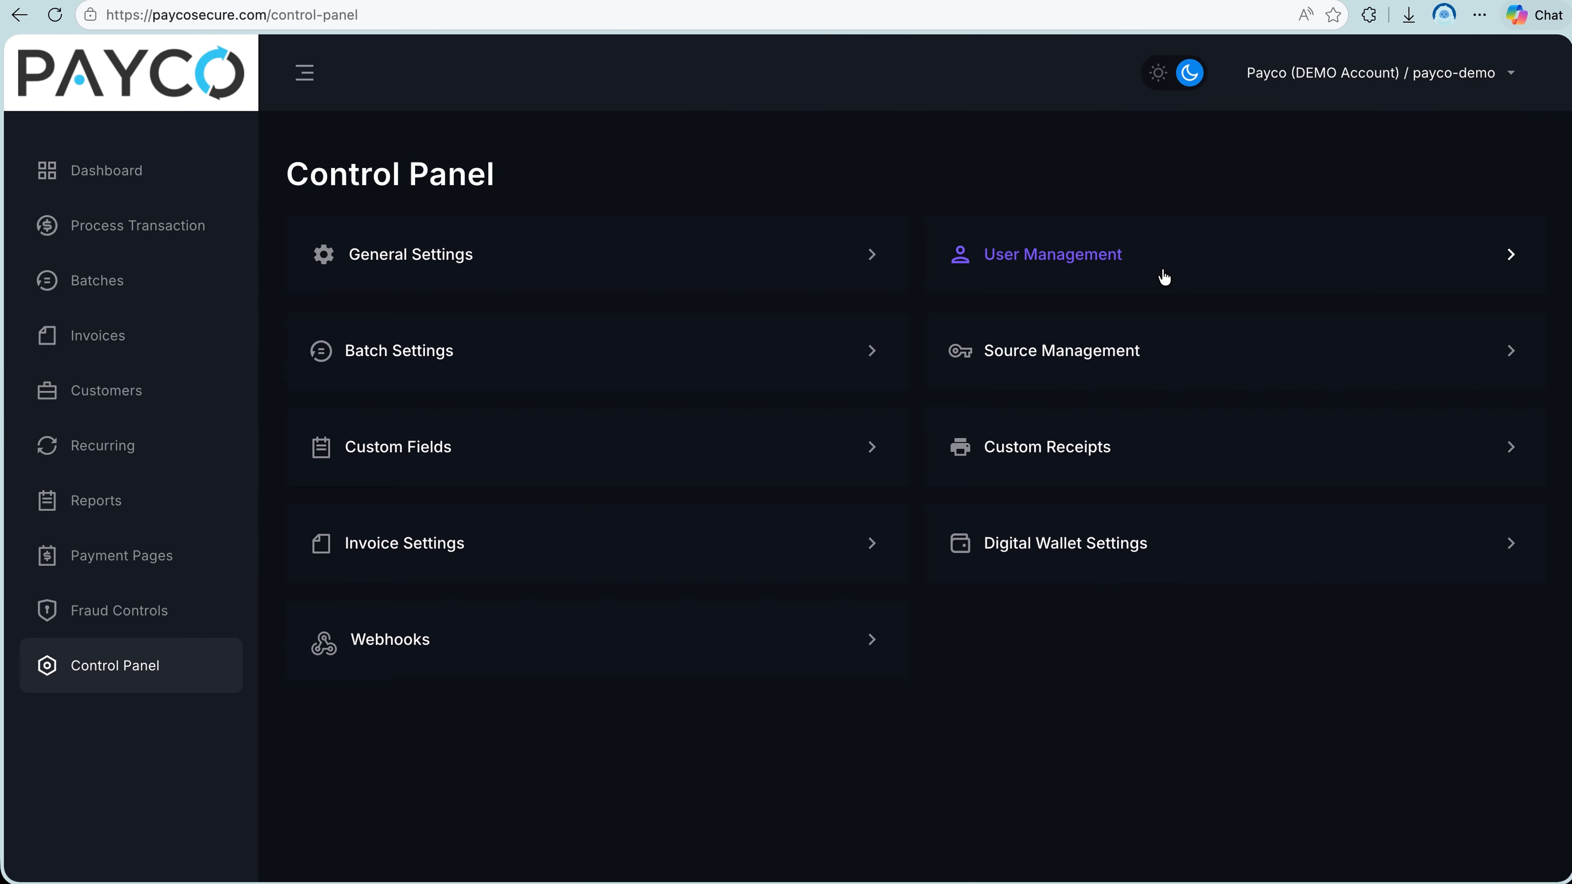
Start a new user in User Management with user name "testuser", first name "test", last name "user" and the support email address.
{"action": "left_click", "coordinate": [1162, 278]}
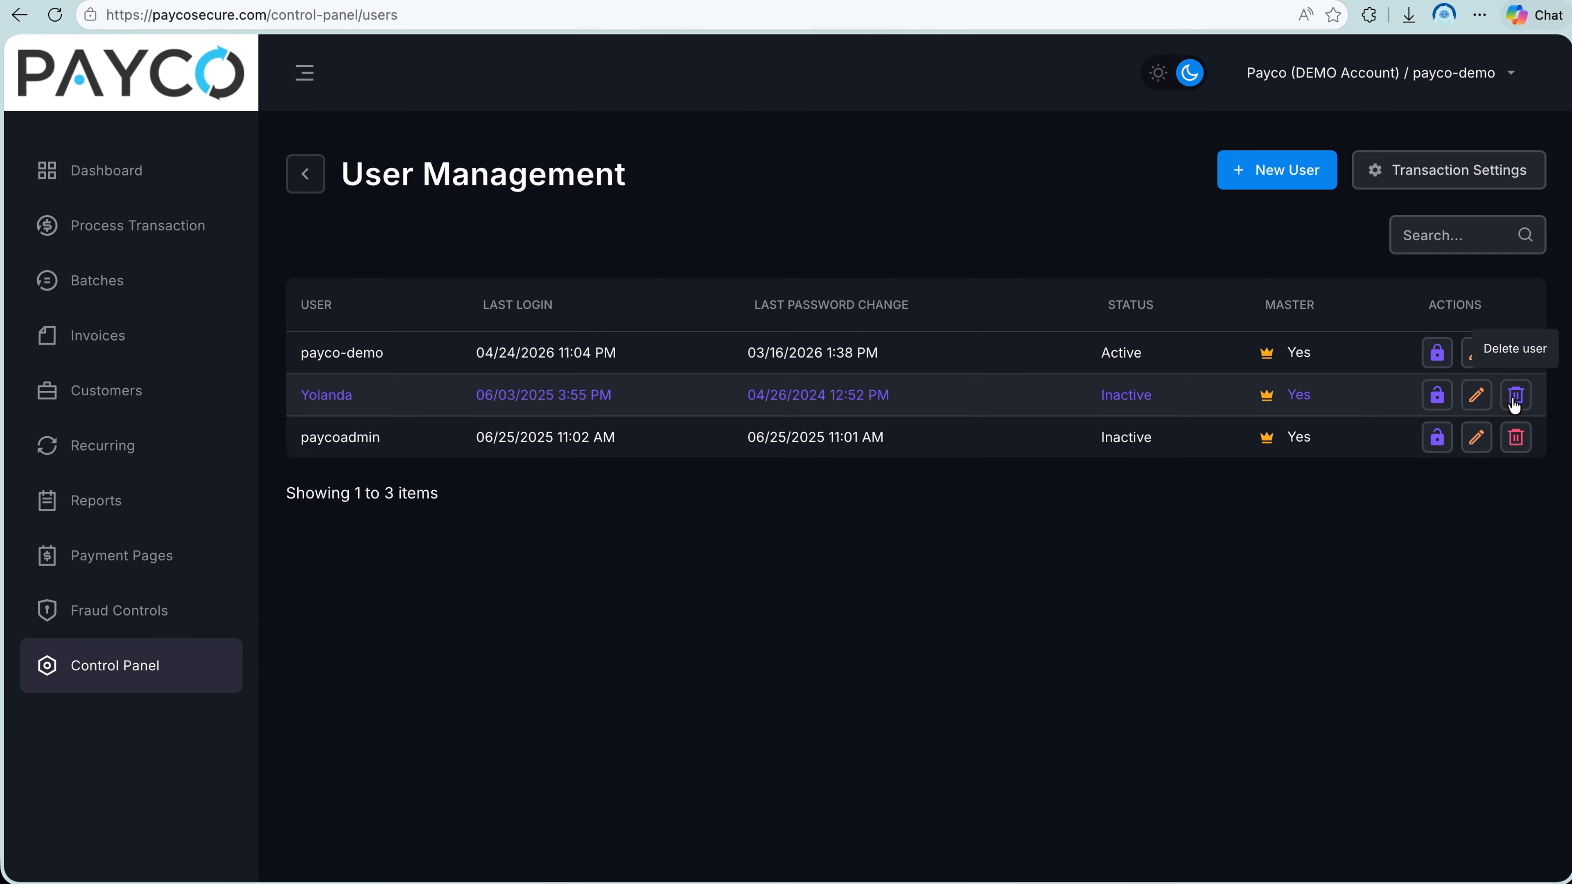
{"action": "left_click", "coordinate": [1320, 183]}
{"action": "left_click", "coordinate": [619, 331]}
{"action": "type", "text": "testuser"}
{"action": "left_click", "coordinate": [818, 330]}
{"action": "type", "text": "test"}
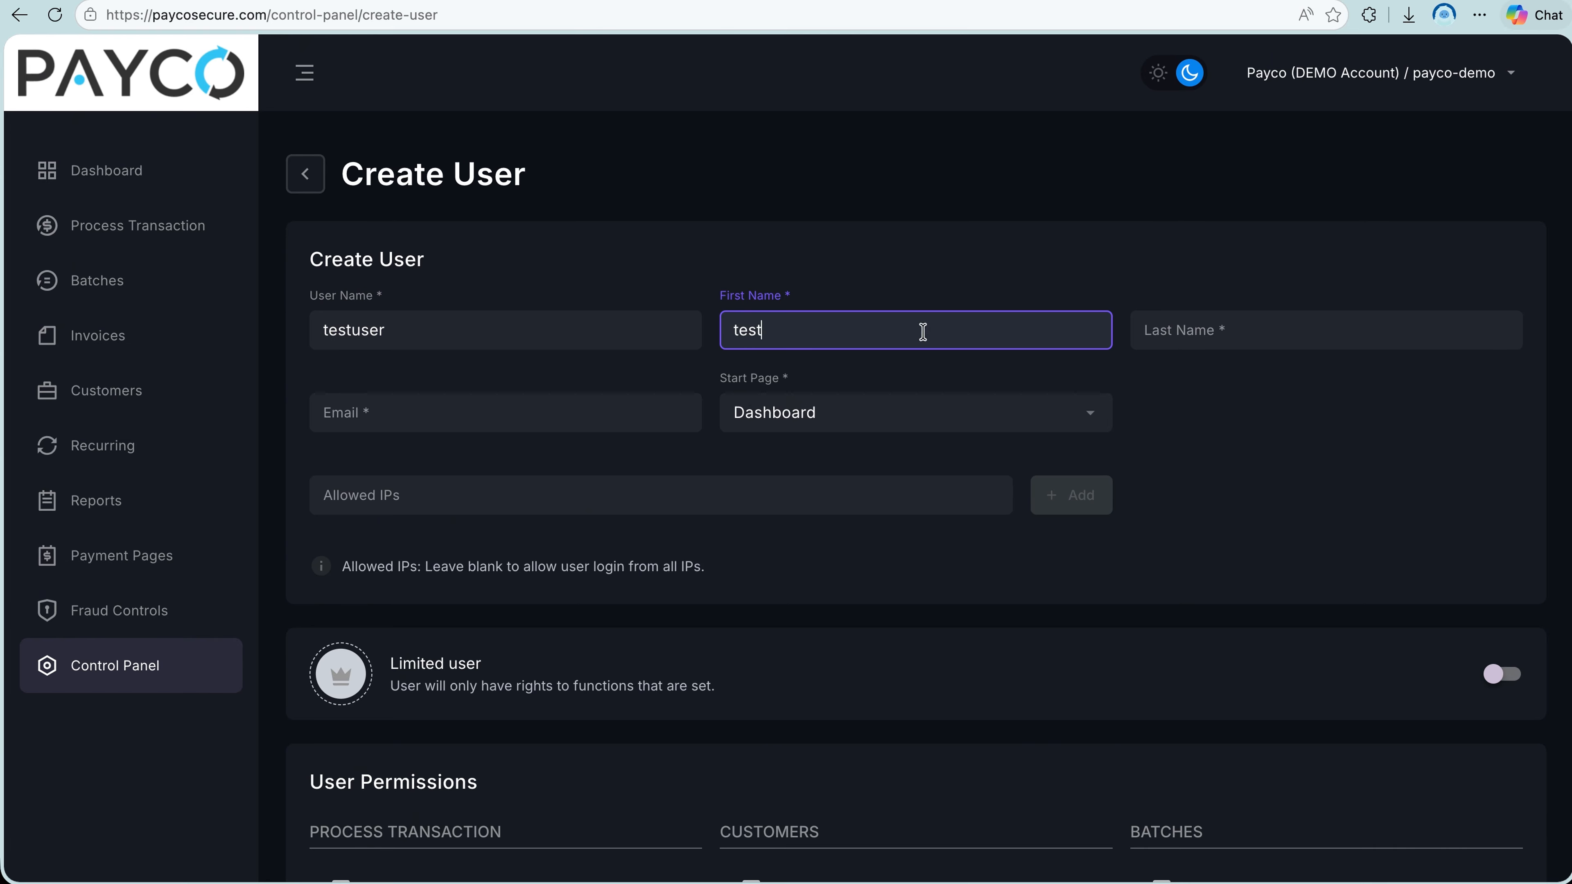
{"action": "left_click", "coordinate": [1195, 330]}
{"action": "type", "text": "user"}
{"action": "left_click", "coordinate": [515, 407]}
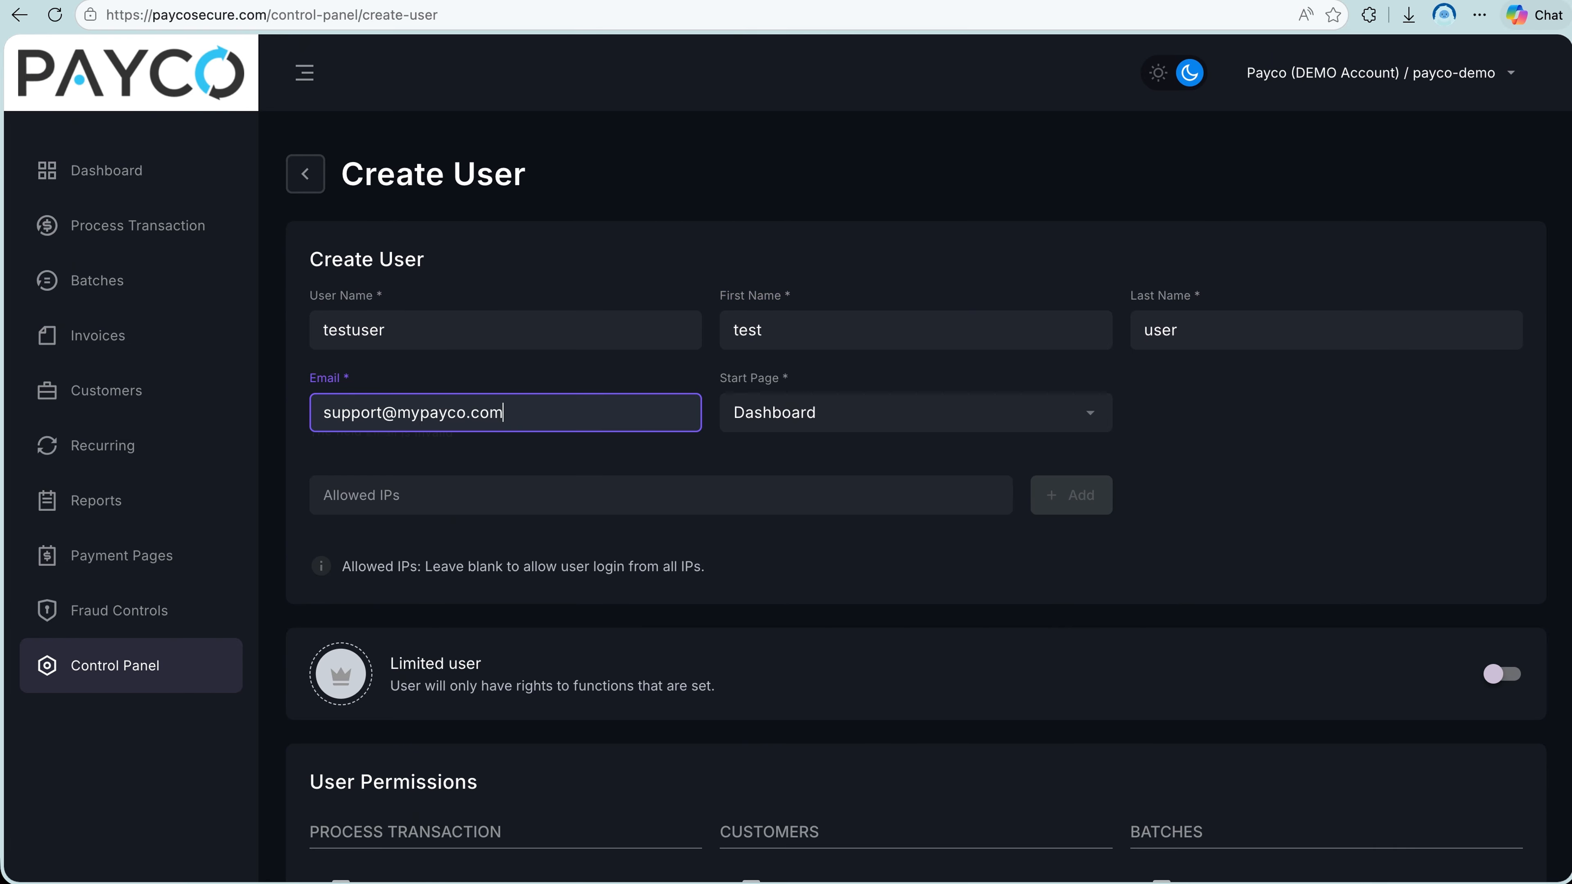
Try the master user switch and the full batch access permission, and review the remaining user permissions.
{"action": "scroll", "coordinate": [588, 551], "scroll_direction": "down", "scroll_amount": 8}
{"action": "left_click", "coordinate": [1511, 152]}
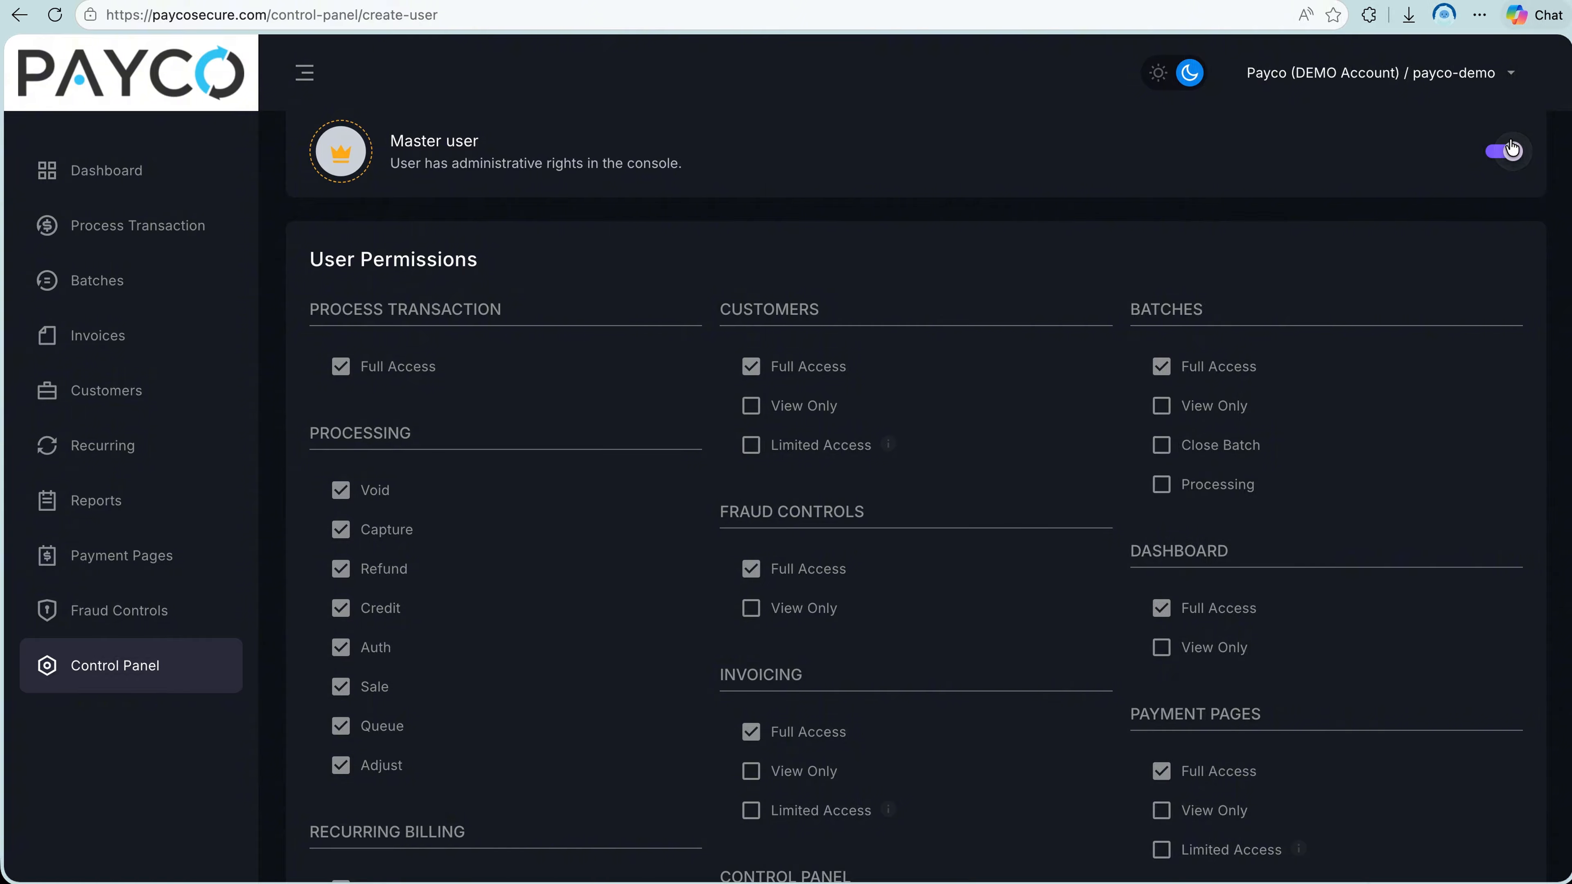
{"action": "left_click", "coordinate": [1519, 151]}
{"action": "left_click", "coordinate": [1165, 369]}
{"action": "left_click", "coordinate": [1165, 370]}
{"action": "scroll", "coordinate": [1219, 455], "scroll_direction": "down", "scroll_amount": 5}
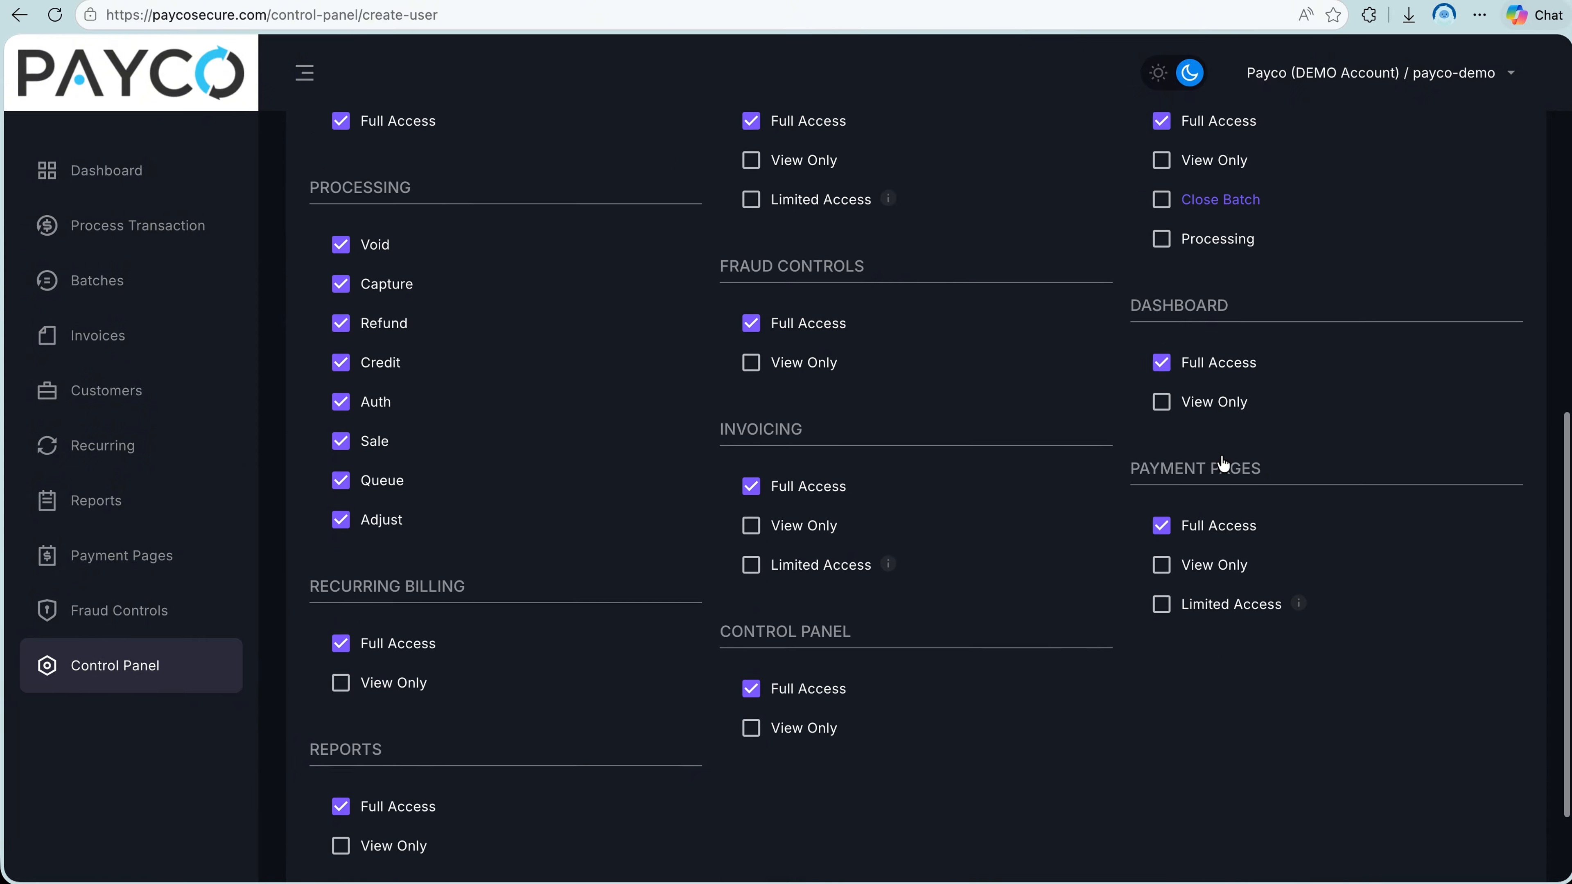
Review the batch settings for closing times, report recipients and the columns included in the emailed batch report.
{"action": "left_click", "coordinate": [124, 666]}
{"action": "left_click", "coordinate": [647, 384]}
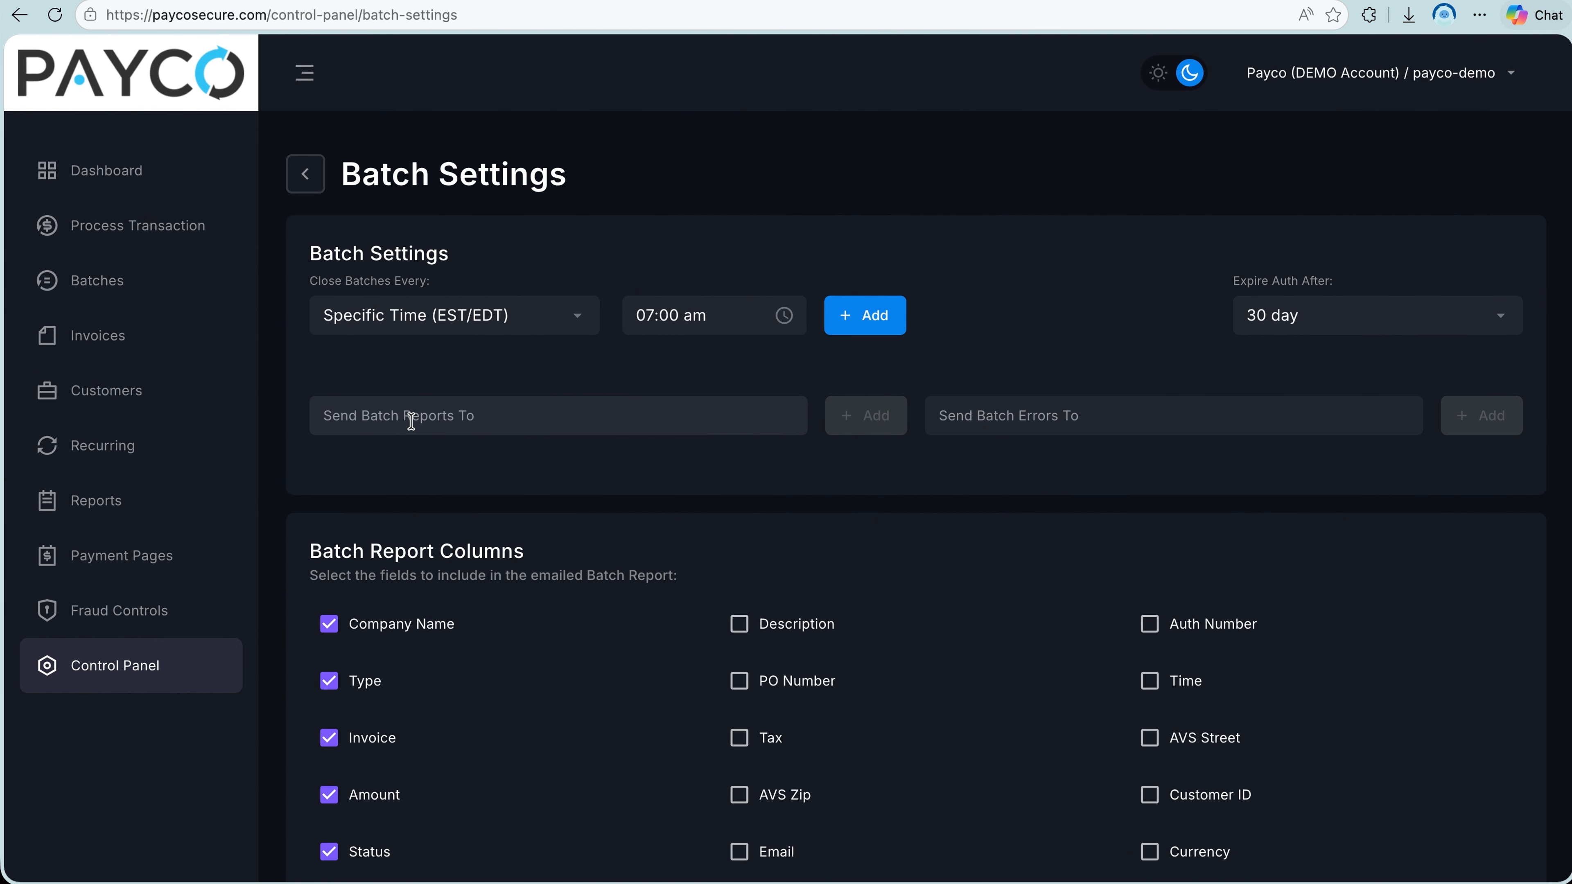
{"action": "scroll", "coordinate": [947, 421], "scroll_direction": "down", "scroll_amount": 9}
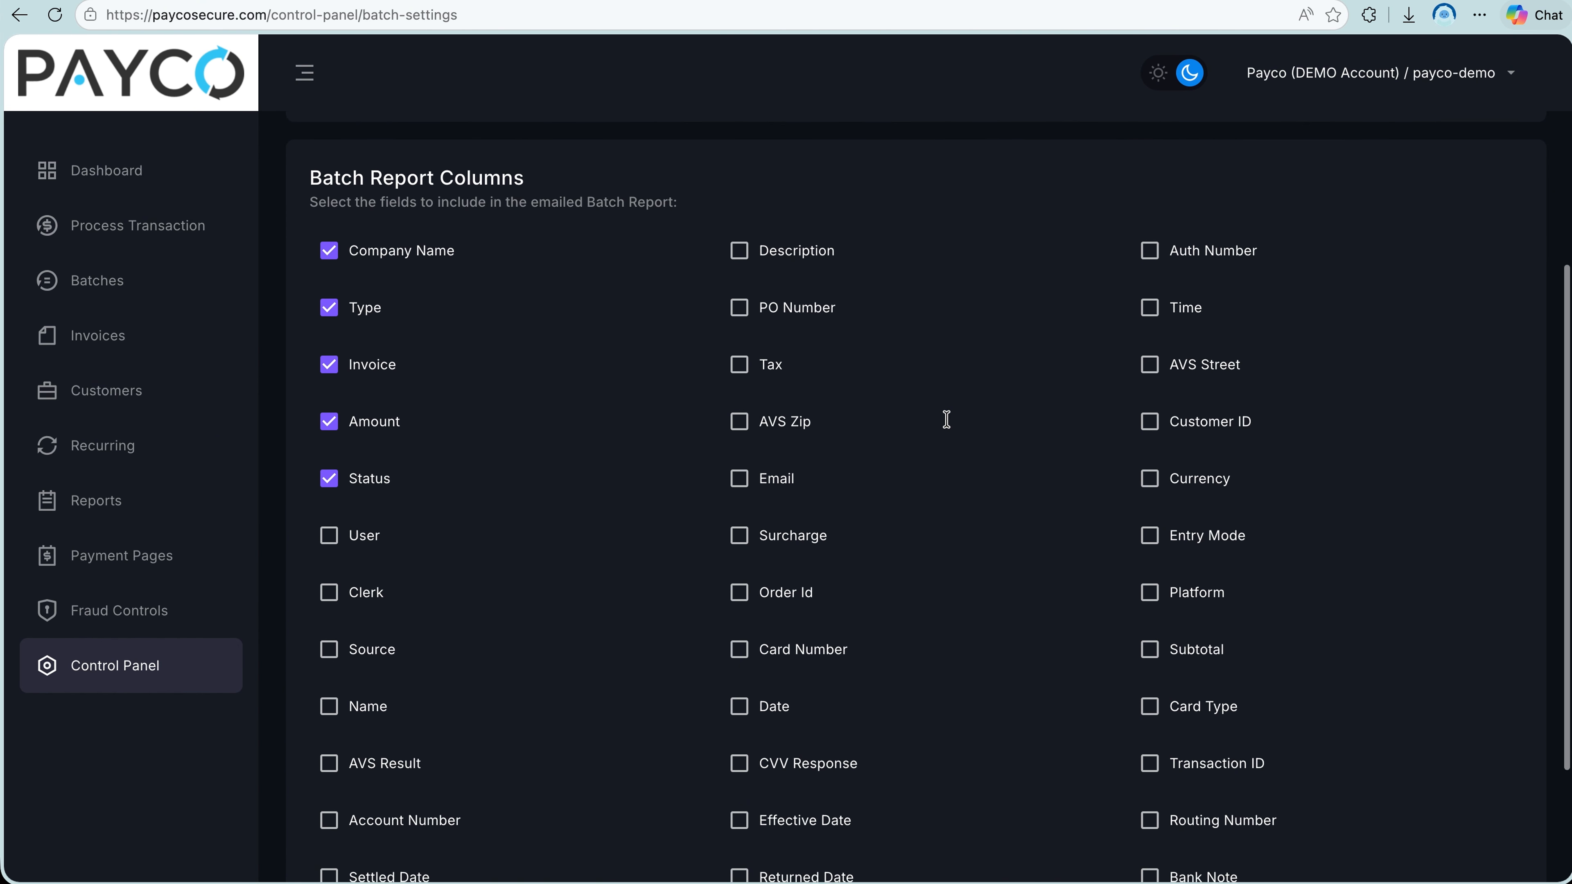
{"action": "key", "text": "alt+Left"}
View the source management list and the label fields on the Custom Fields page.
{"action": "left_click", "coordinate": [1164, 340]}
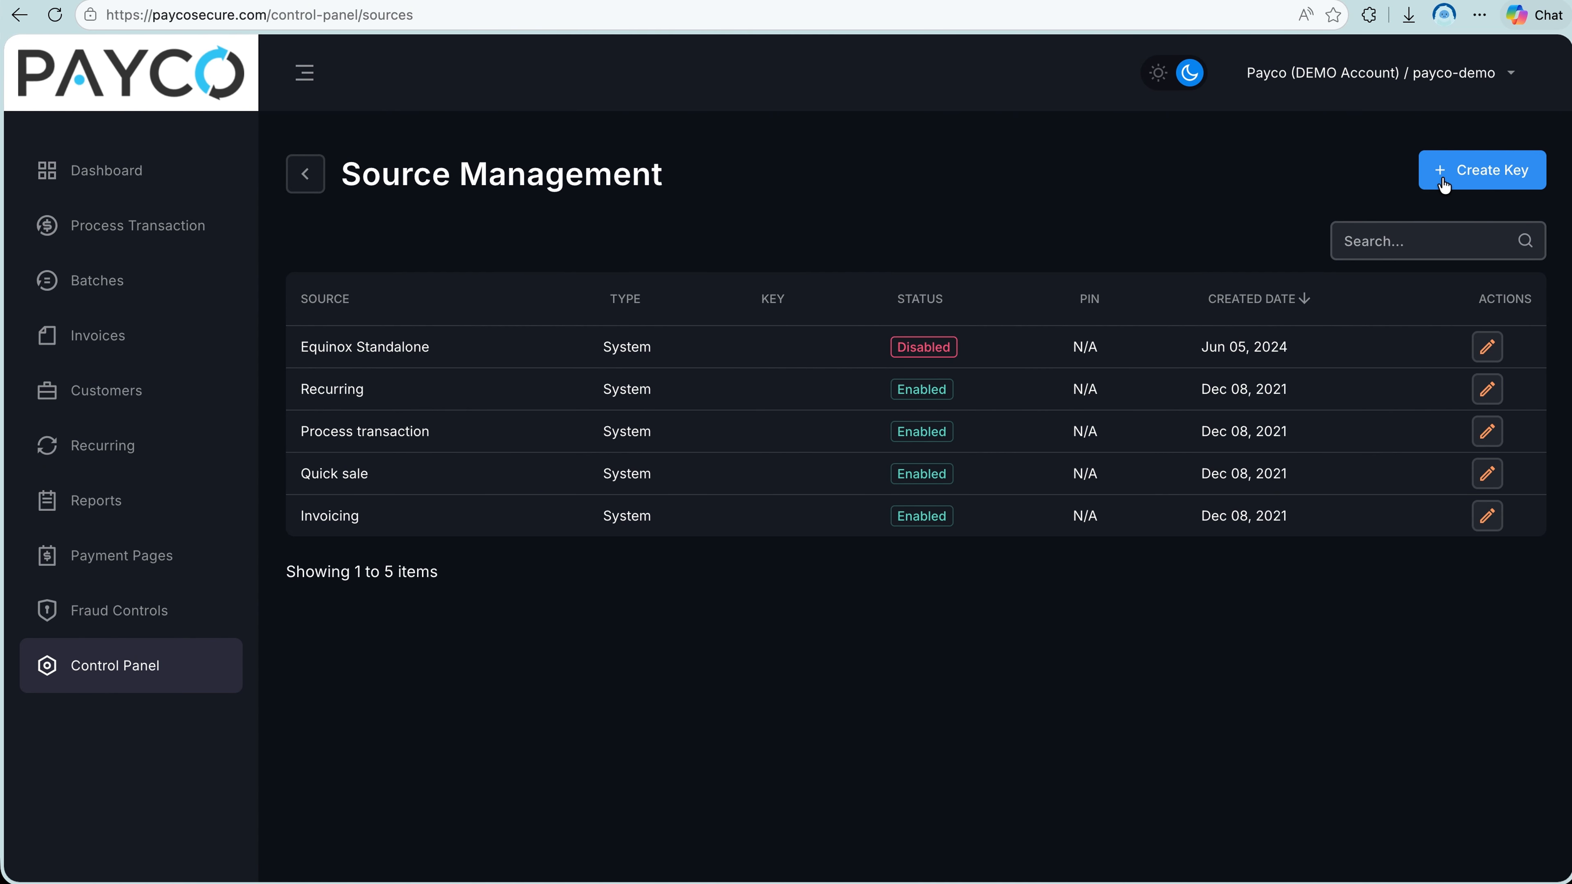
{"action": "key", "text": "alt+Left"}
{"action": "left_click", "coordinate": [699, 446]}
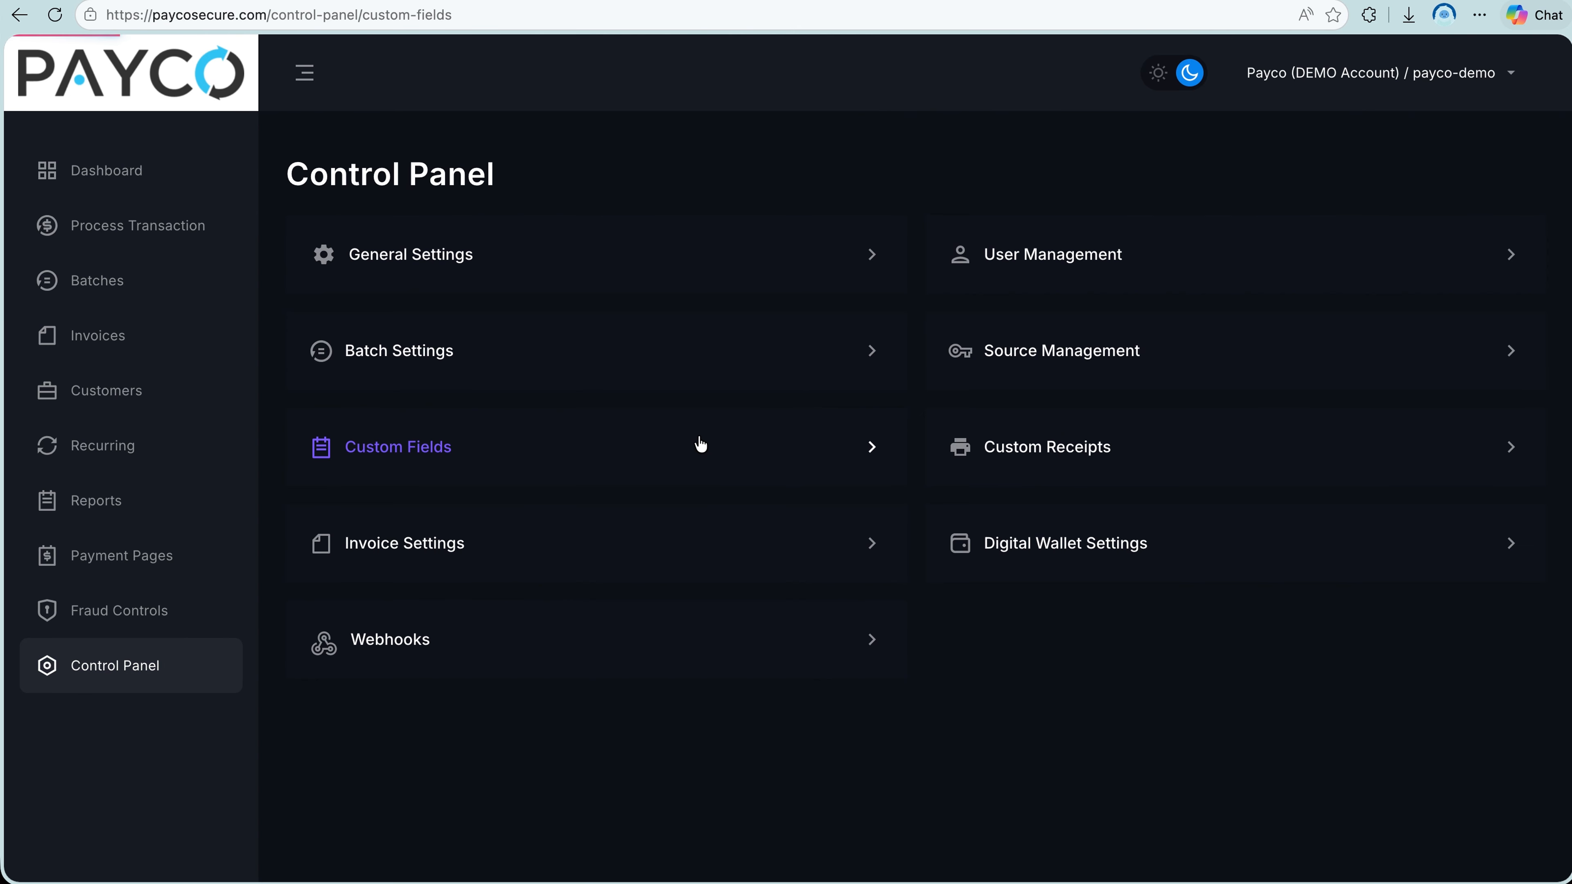
{"action": "scroll", "coordinate": [702, 443], "scroll_direction": "down", "scroll_amount": 4}
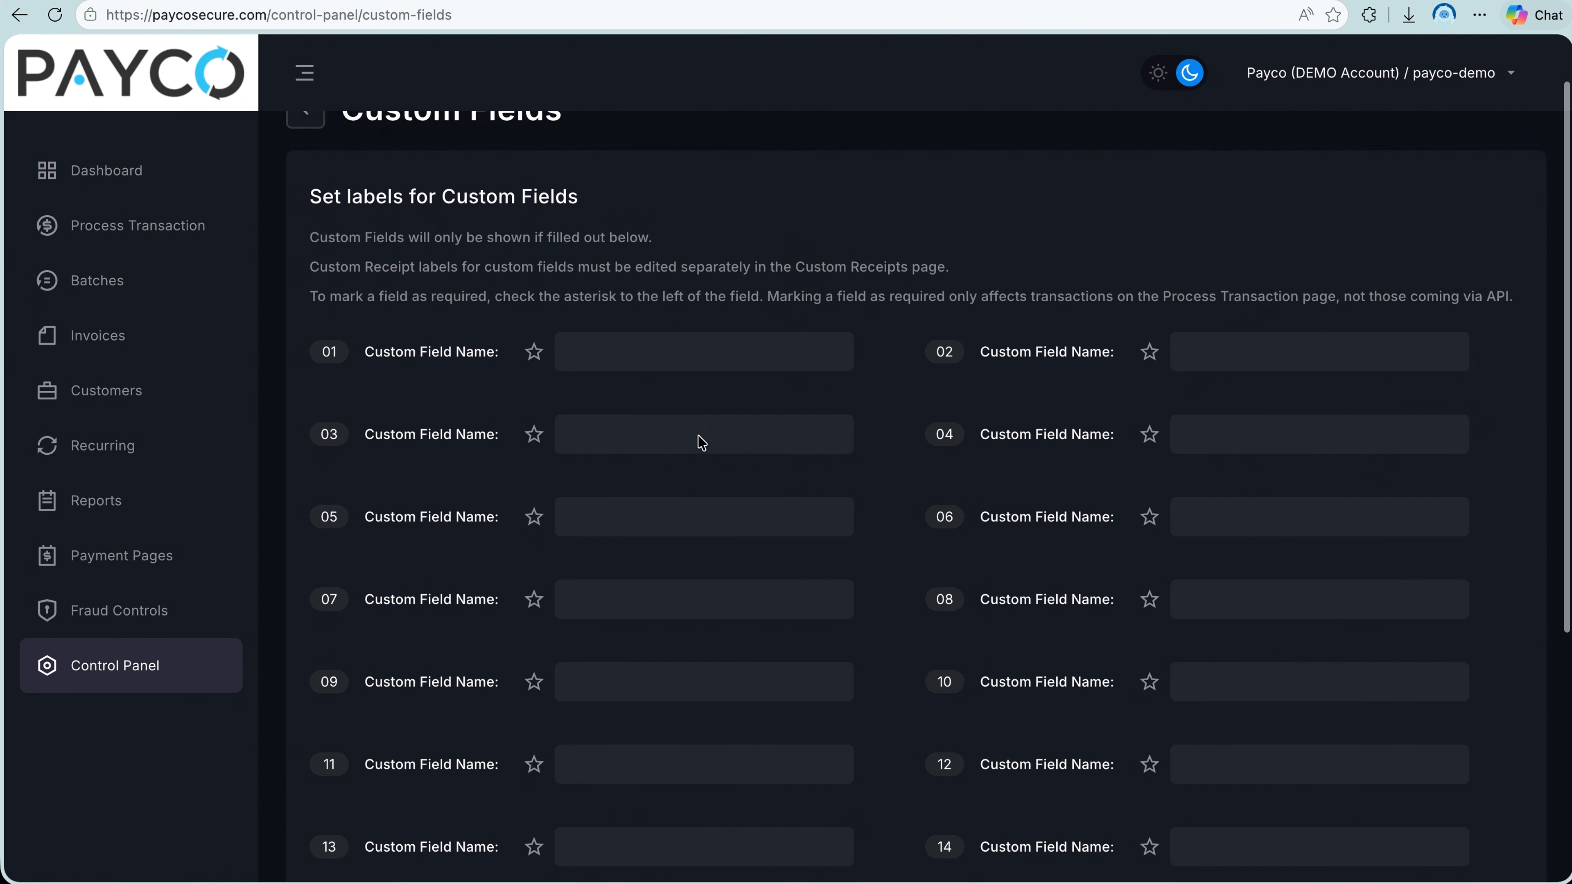
{"action": "key", "text": "alt+Left"}
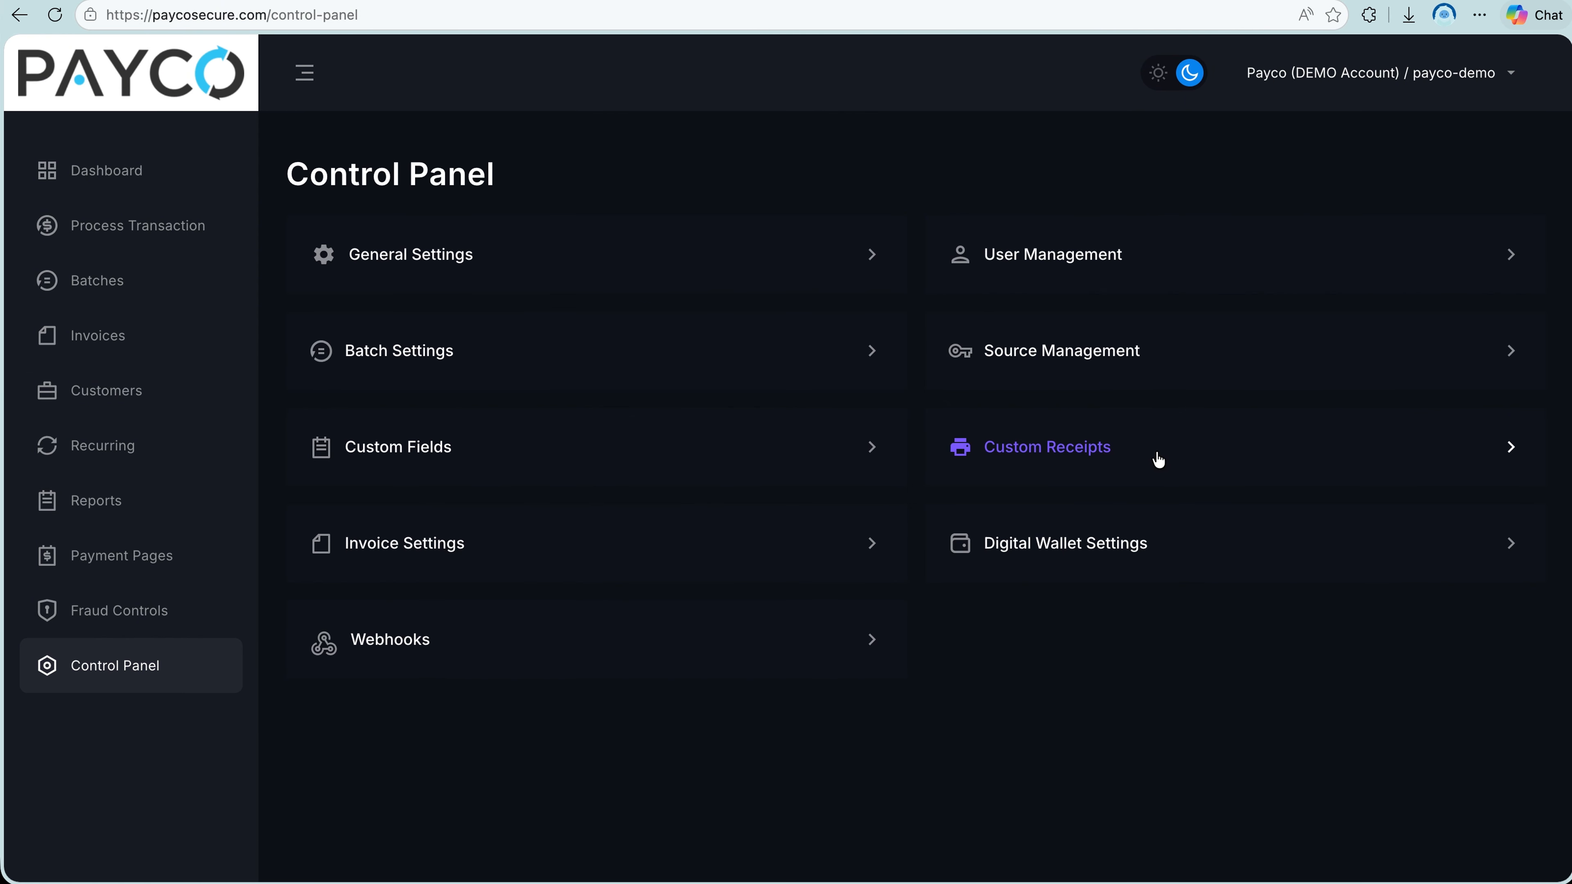
Look through the Custom Receipts page's subject, fields, labels and prefixes.
{"action": "left_click", "coordinate": [1126, 450]}
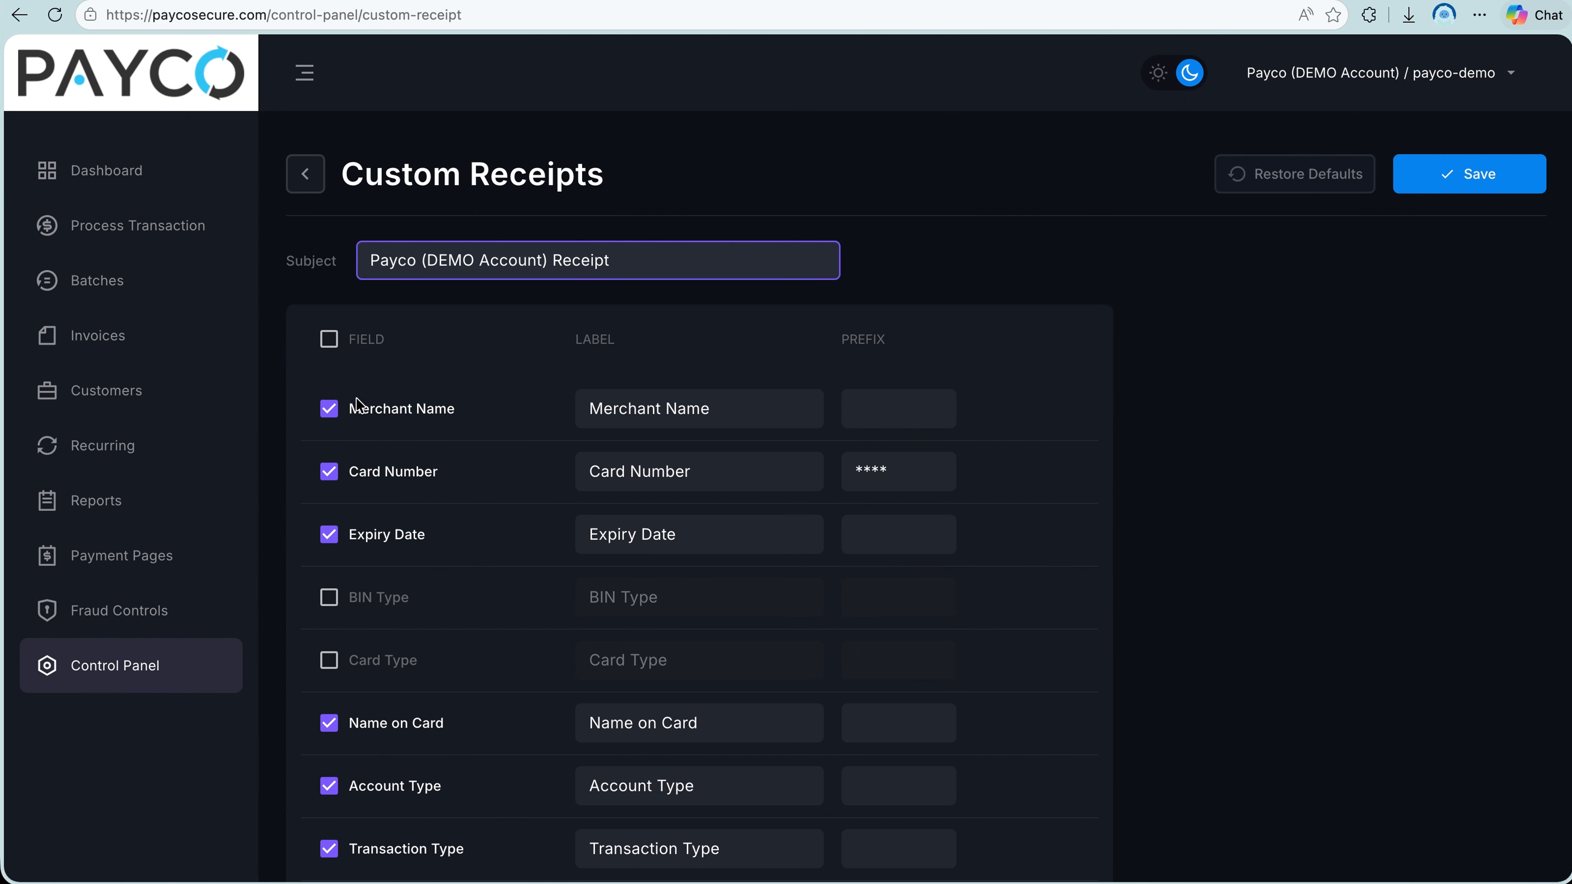
{"action": "scroll", "coordinate": [431, 692], "scroll_direction": "down", "scroll_amount": 9}
{"action": "scroll", "coordinate": [431, 692], "scroll_direction": "down", "scroll_amount": 20}
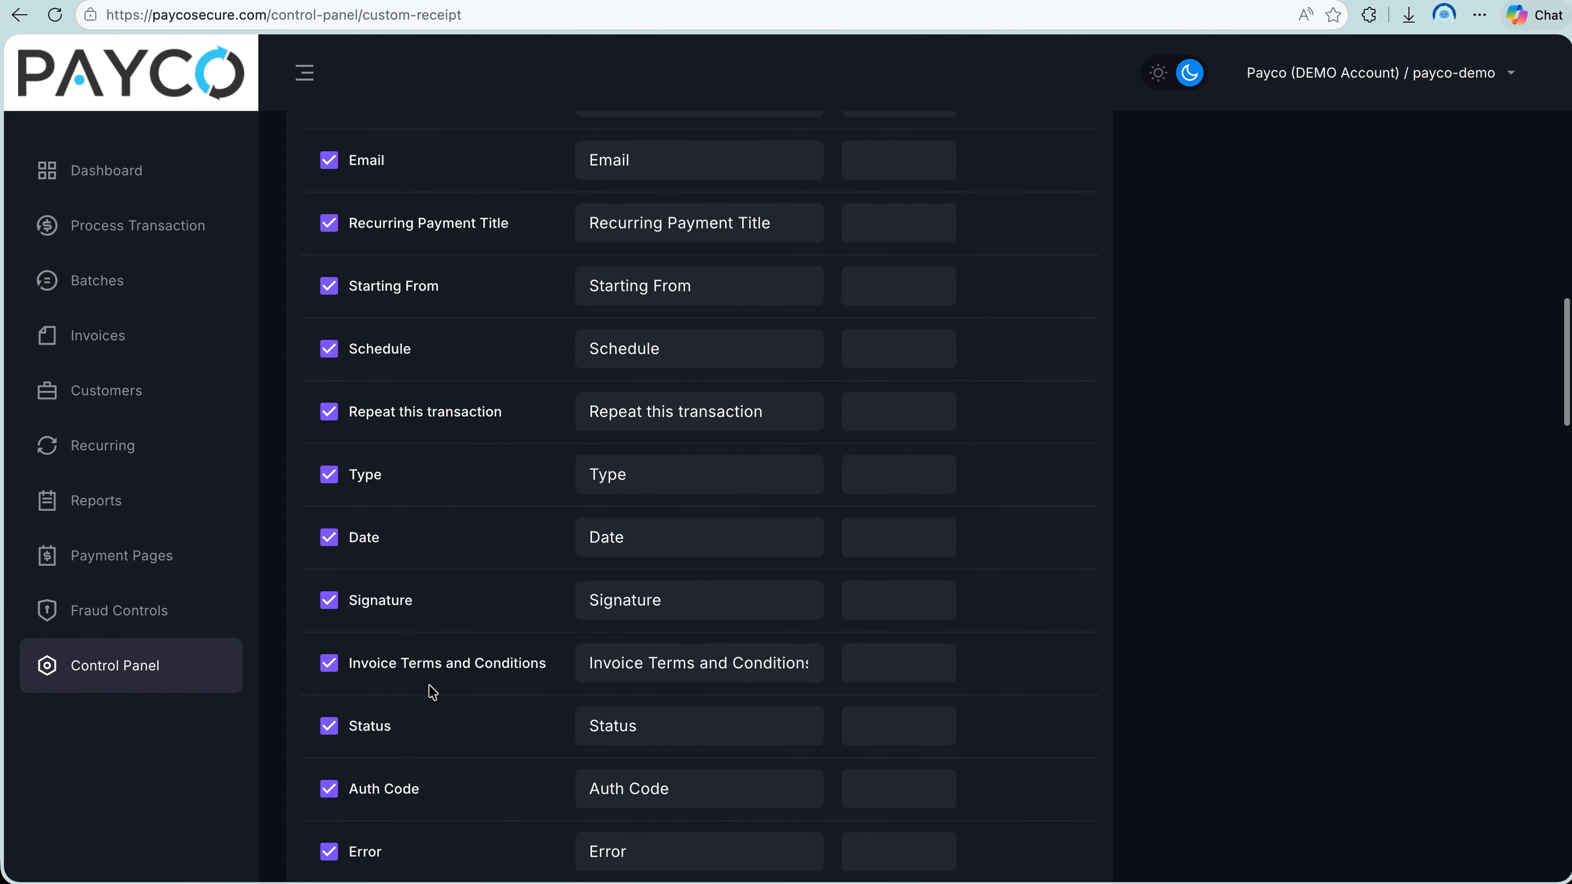
{"action": "scroll", "coordinate": [430, 692], "scroll_direction": "down", "scroll_amount": 10}
{"action": "key", "text": "alt+Left"}
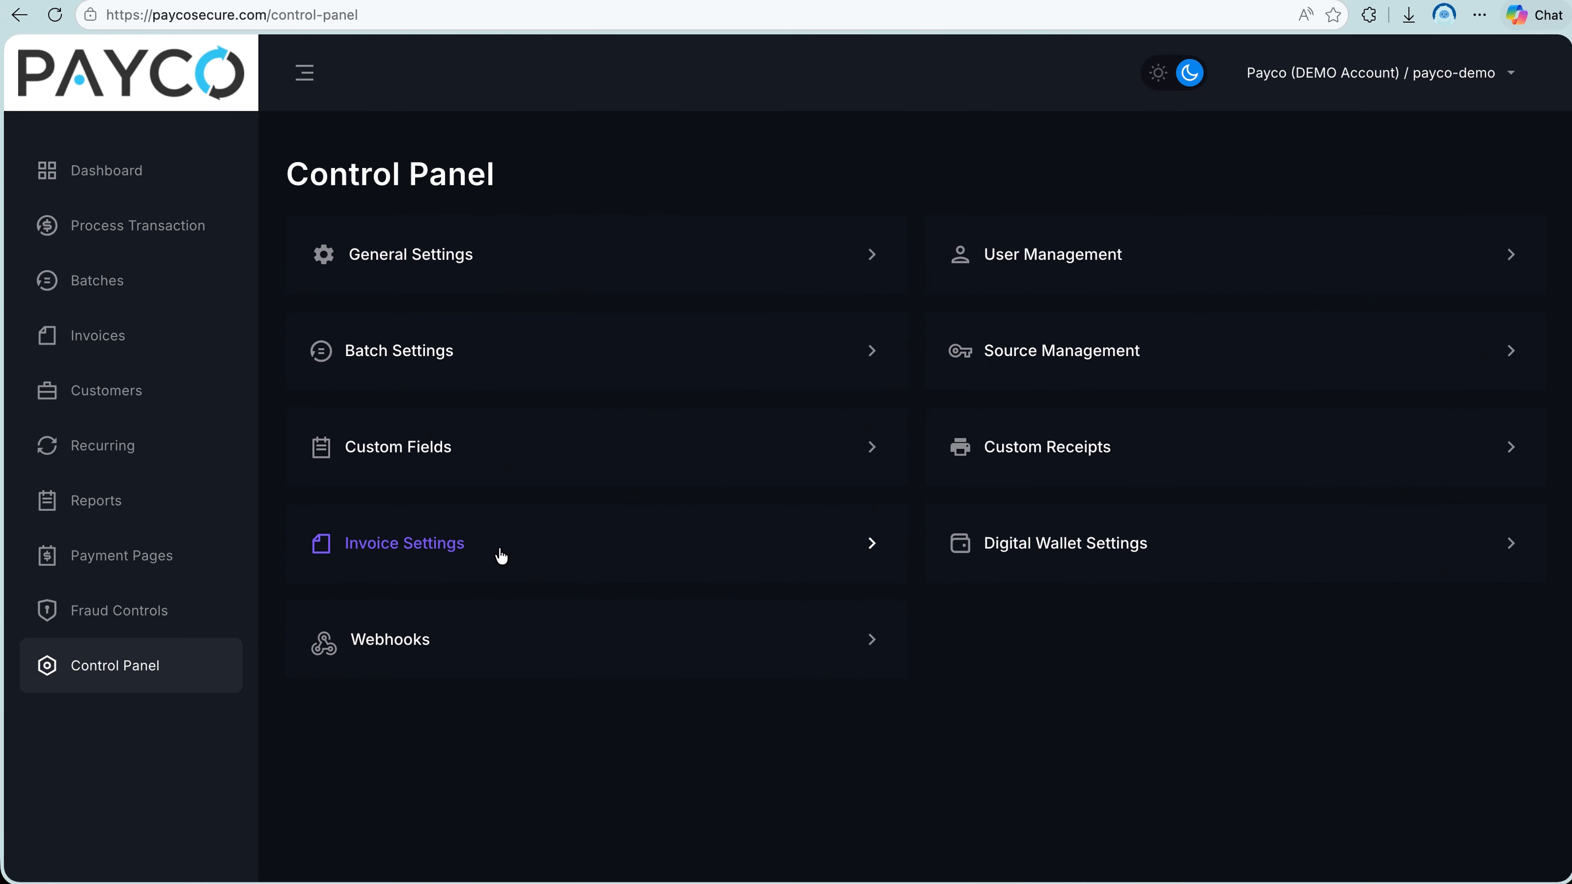
Check the invoice settings' merchant info, invoice details, notification frequency and default due date.
{"action": "left_click", "coordinate": [498, 555]}
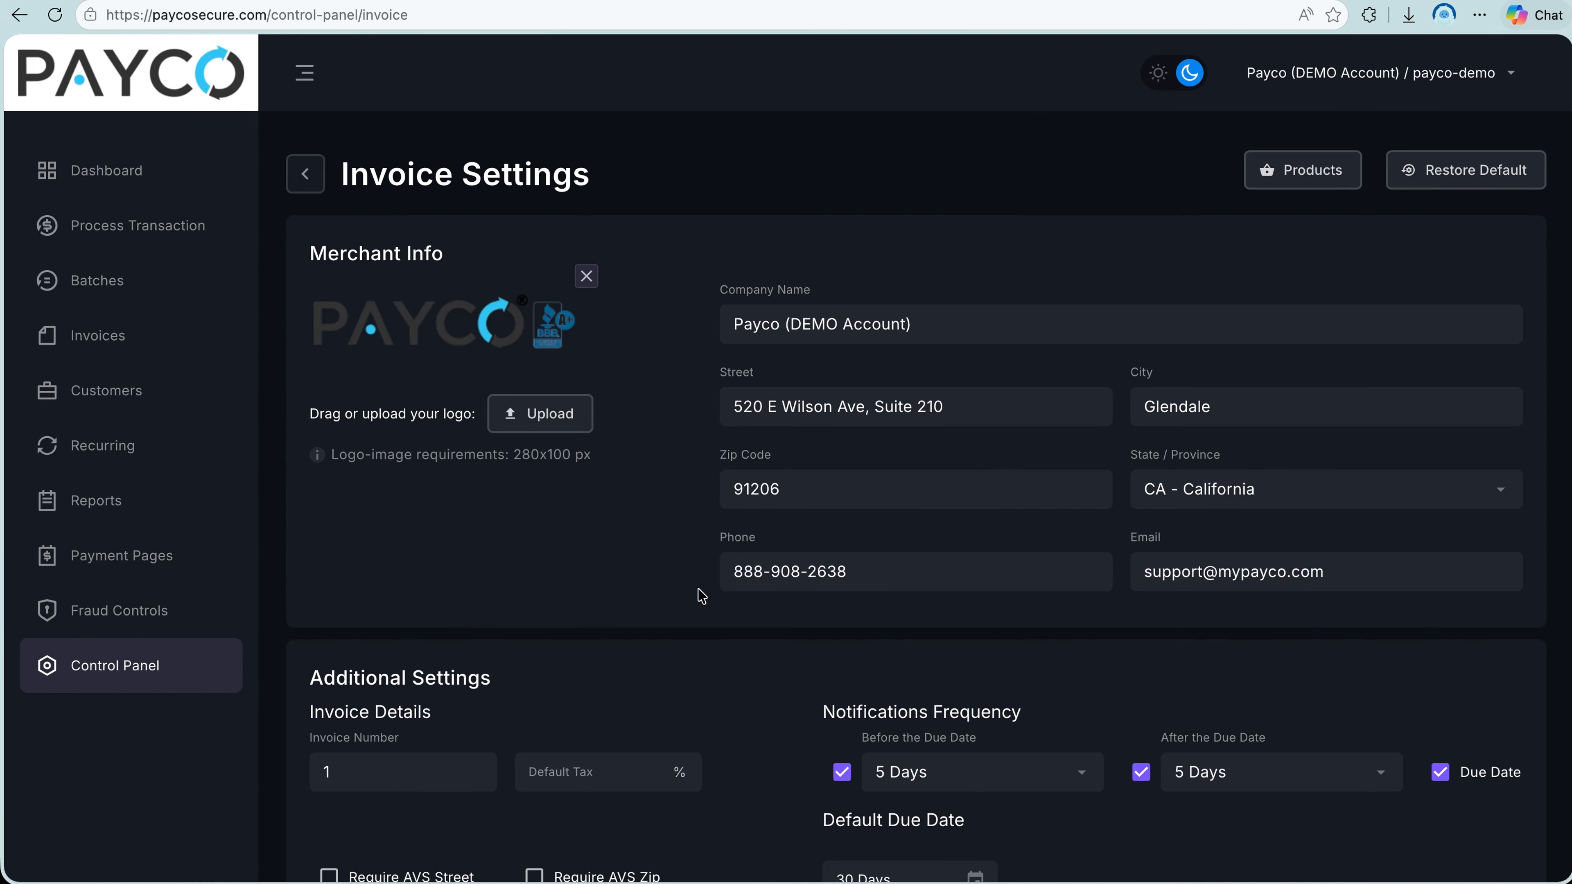
{"action": "scroll", "coordinate": [699, 588], "scroll_direction": "down", "scroll_amount": 6}
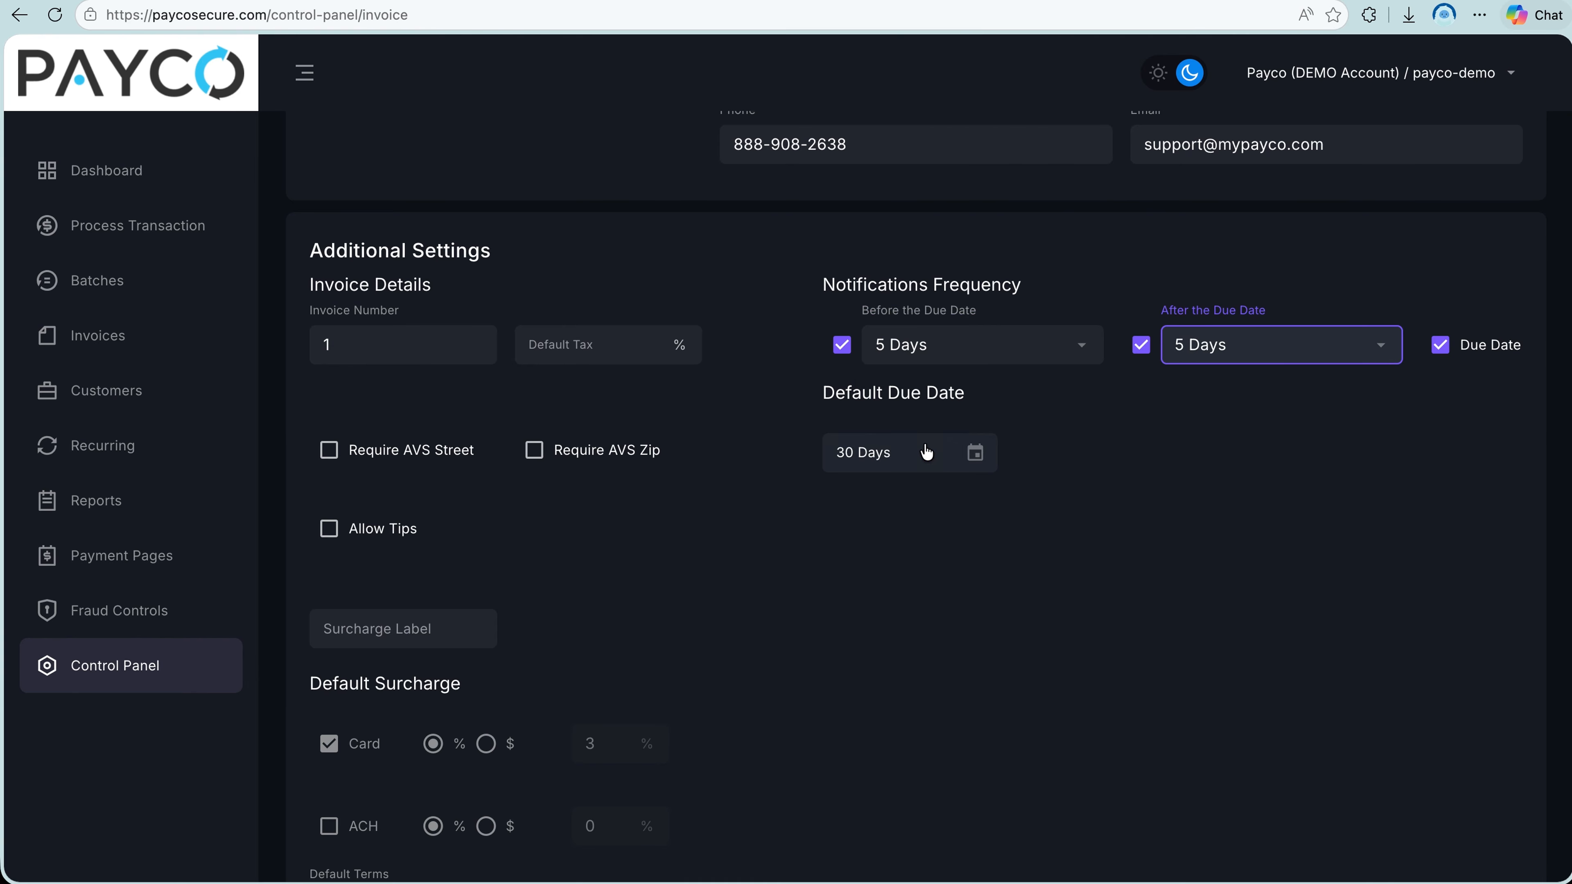
{"action": "left_click", "coordinate": [892, 455]}
{"action": "scroll", "coordinate": [893, 463], "scroll_direction": "down", "scroll_amount": 5}
End the invoice's default terms with ":)", check the email template's subject and body fields, and save the invoice settings.
{"action": "left_click", "coordinate": [894, 502]}
{"action": "scroll", "coordinate": [894, 501], "scroll_direction": "down", "scroll_amount": 3}
{"action": "type", "text": ":)"}
{"action": "left_click", "coordinate": [544, 548]}
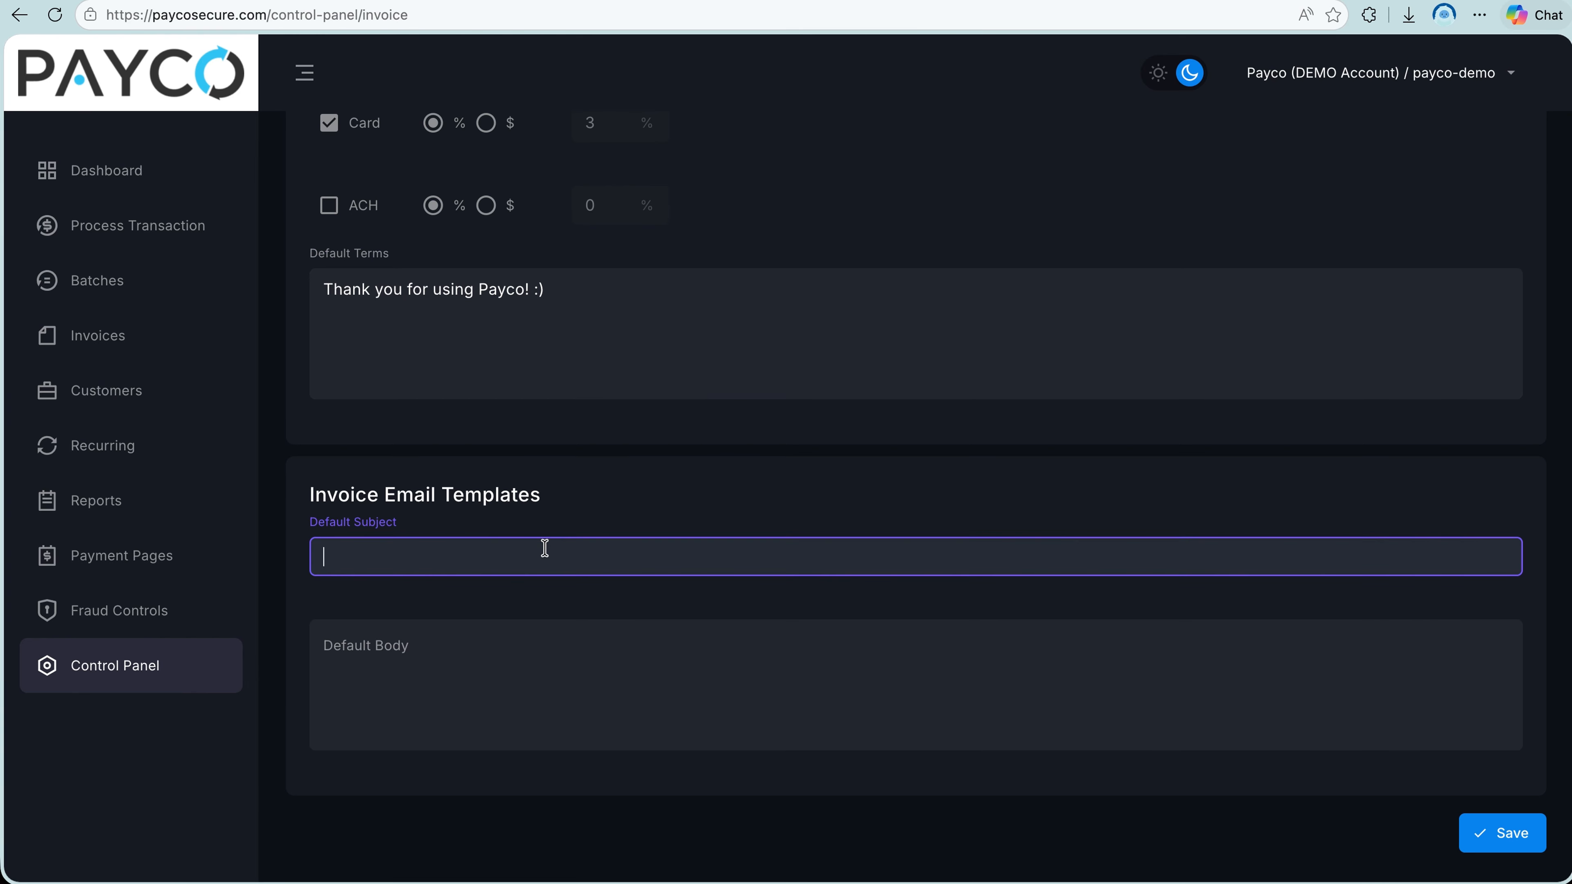
{"action": "left_click", "coordinate": [474, 667]}
{"action": "left_click", "coordinate": [1486, 833]}
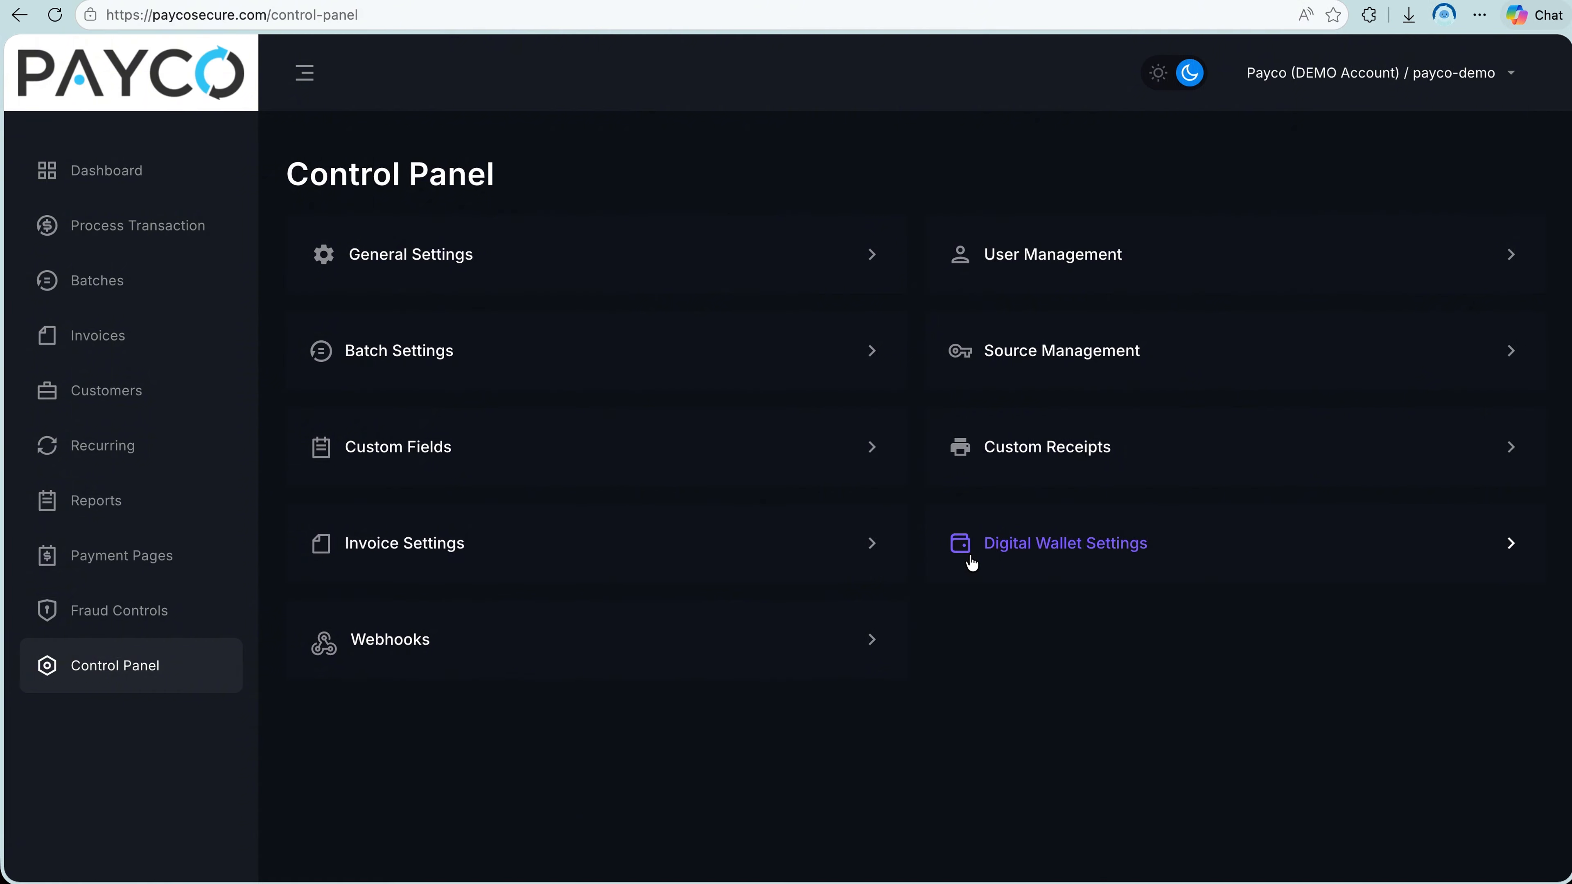
Review the digital wallet settings for the Google Pay gateway merchant ID and the Apple Pay merchant registration steps.
{"action": "left_click", "coordinate": [969, 551]}
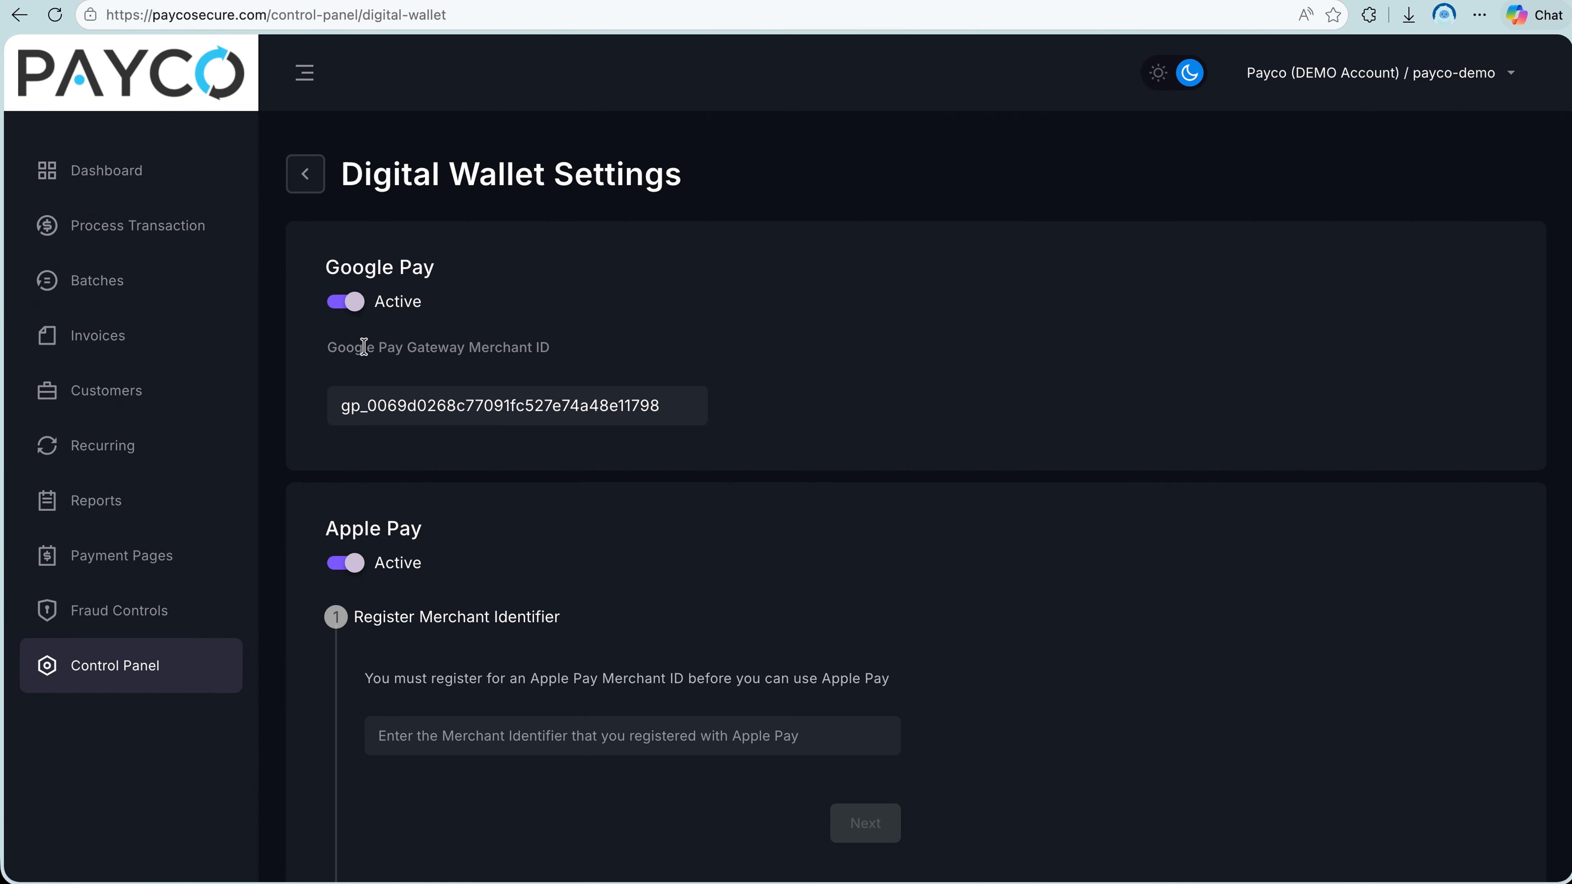
{"action": "left_click_drag", "start_coordinate": [347, 419], "coordinate": [695, 417]}
{"action": "left_click", "coordinate": [680, 446]}
{"action": "scroll", "coordinate": [677, 449], "scroll_direction": "down", "scroll_amount": 3}
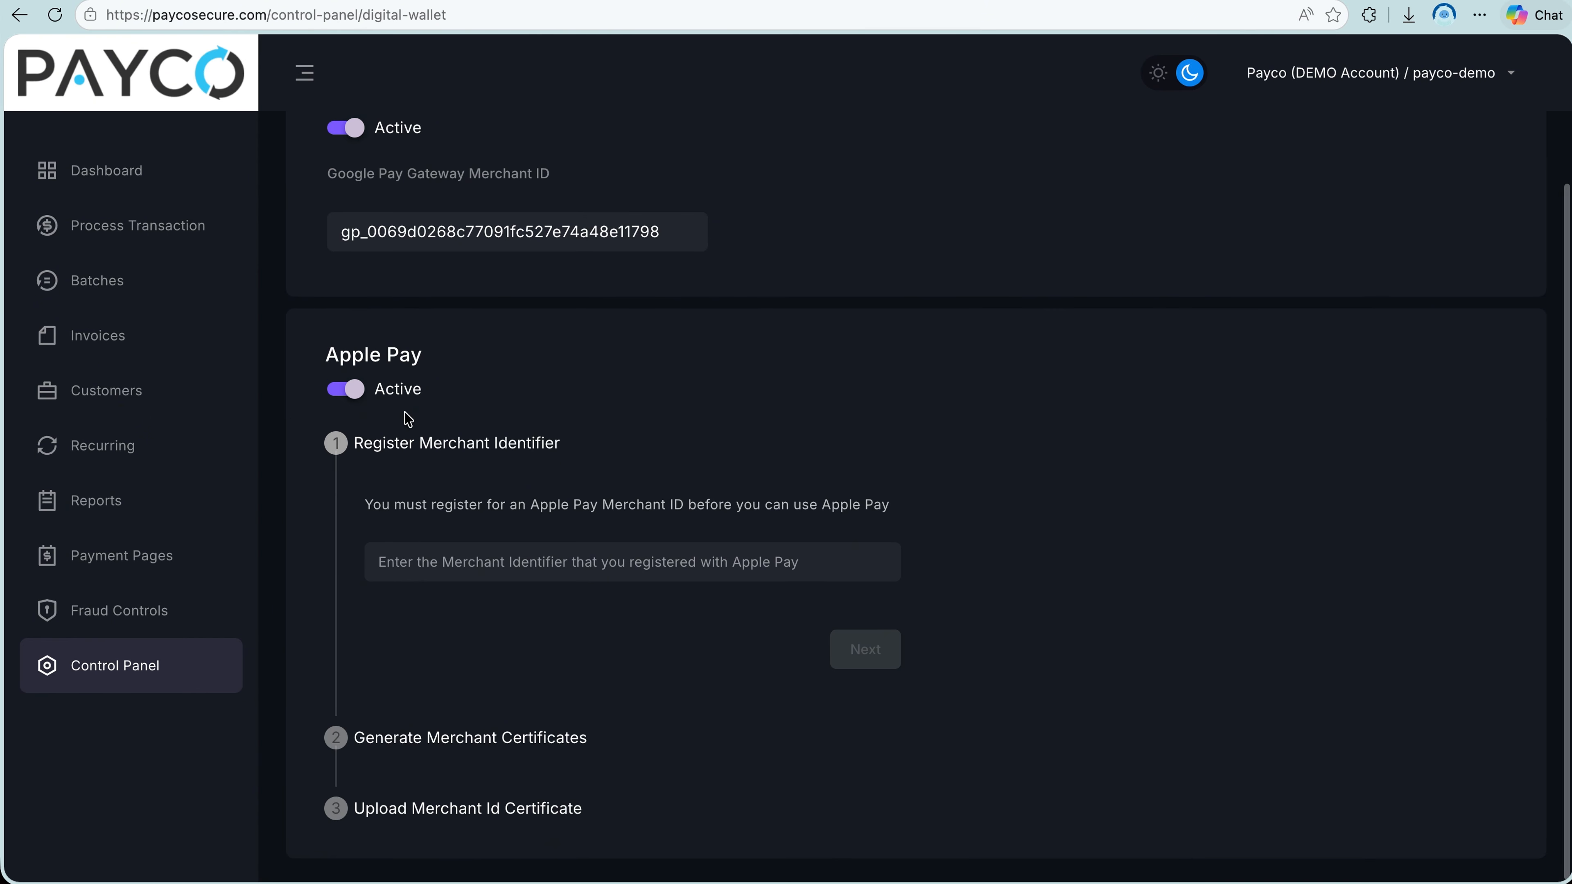
{"action": "left_click_drag", "start_coordinate": [356, 446], "coordinate": [570, 450]}
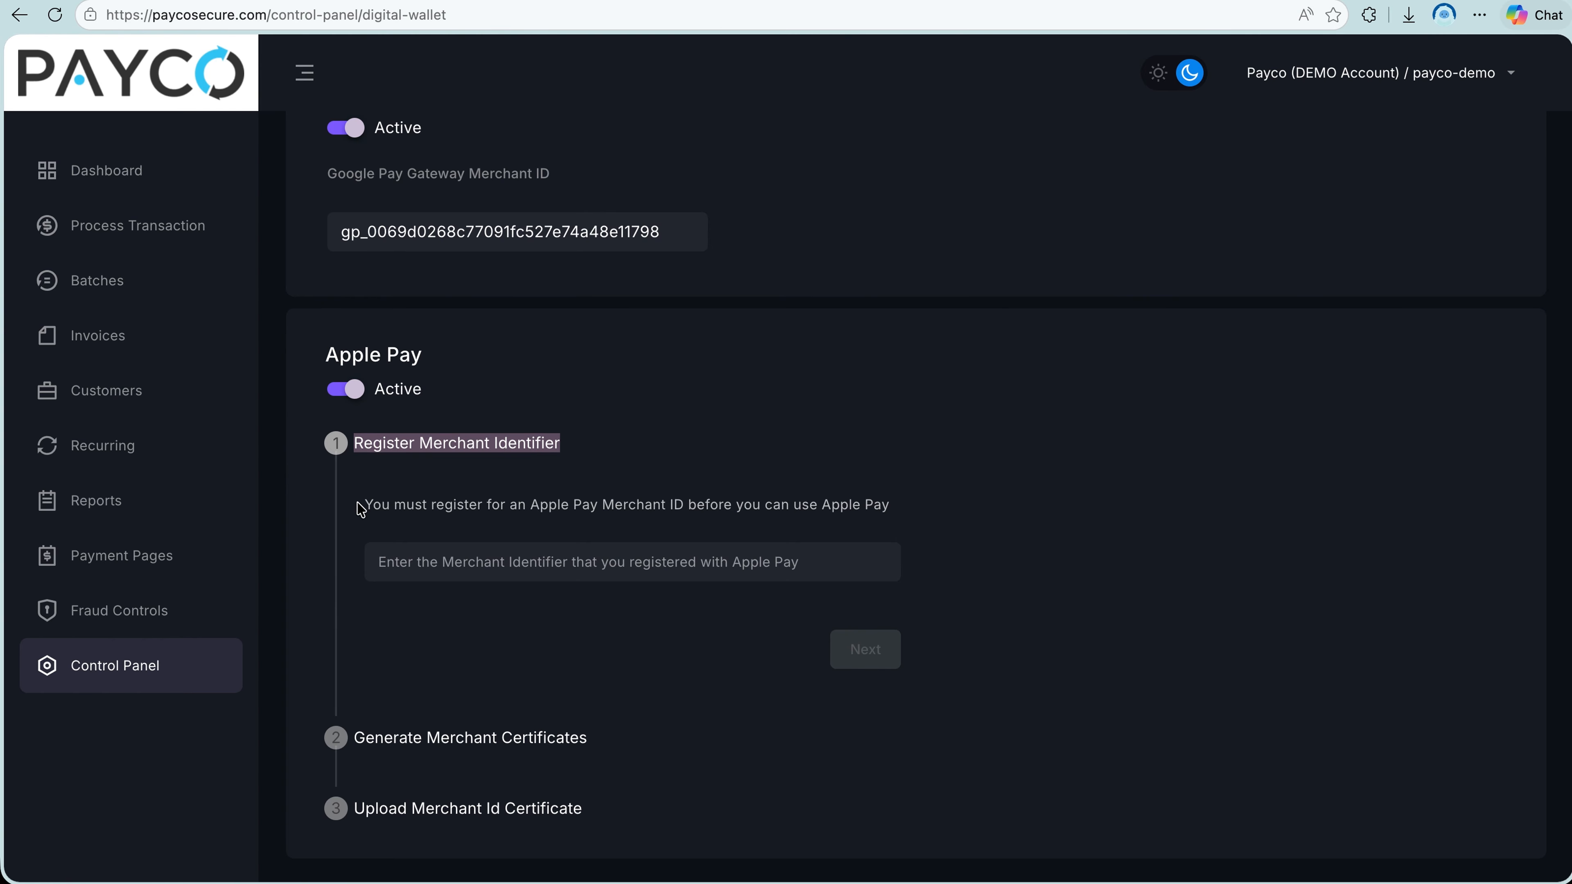
{"action": "left_click_drag", "start_coordinate": [362, 505], "coordinate": [865, 524]}
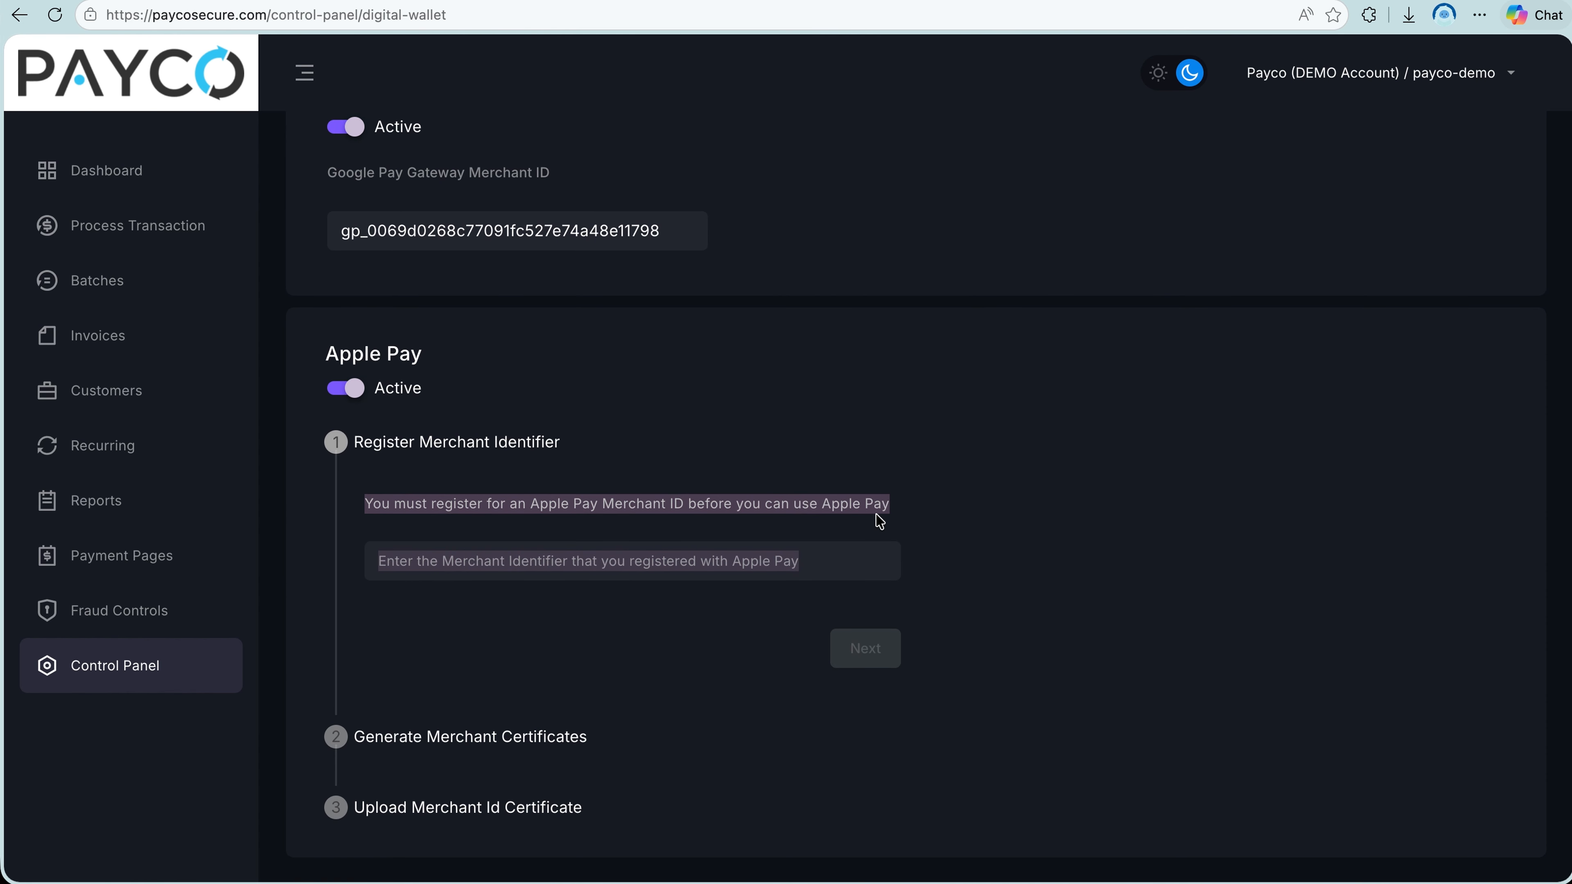
{"action": "key", "text": "alt+Left"}
View the Webhooks page and the account options for changing the password and logging out.
{"action": "left_click", "coordinate": [731, 635]}
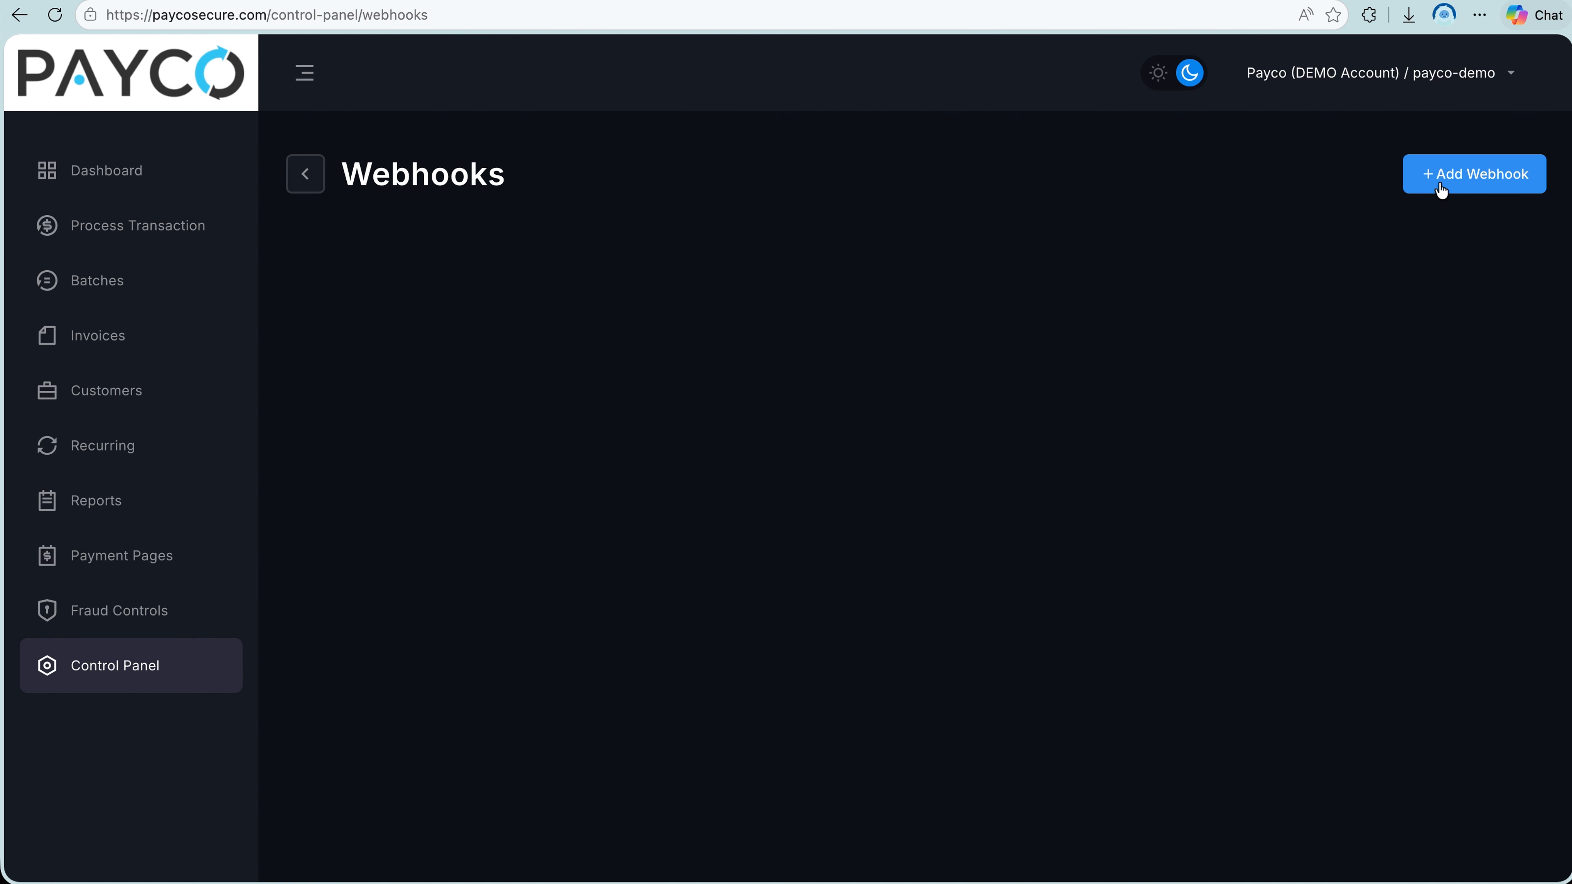
{"action": "left_click", "coordinate": [203, 675]}
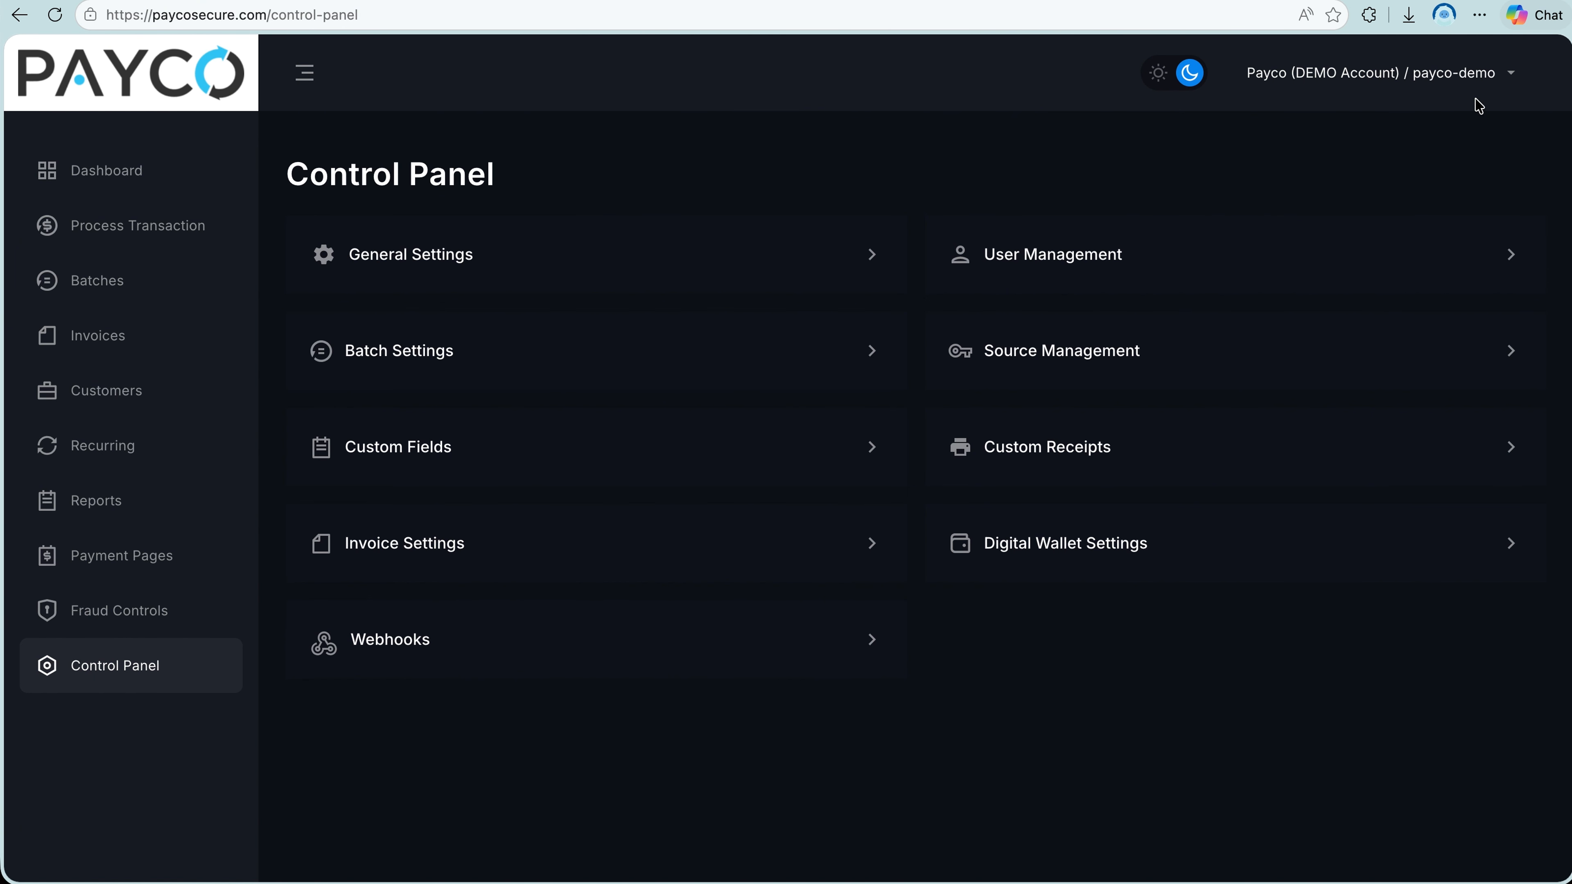
{"action": "left_click", "coordinate": [1511, 78]}
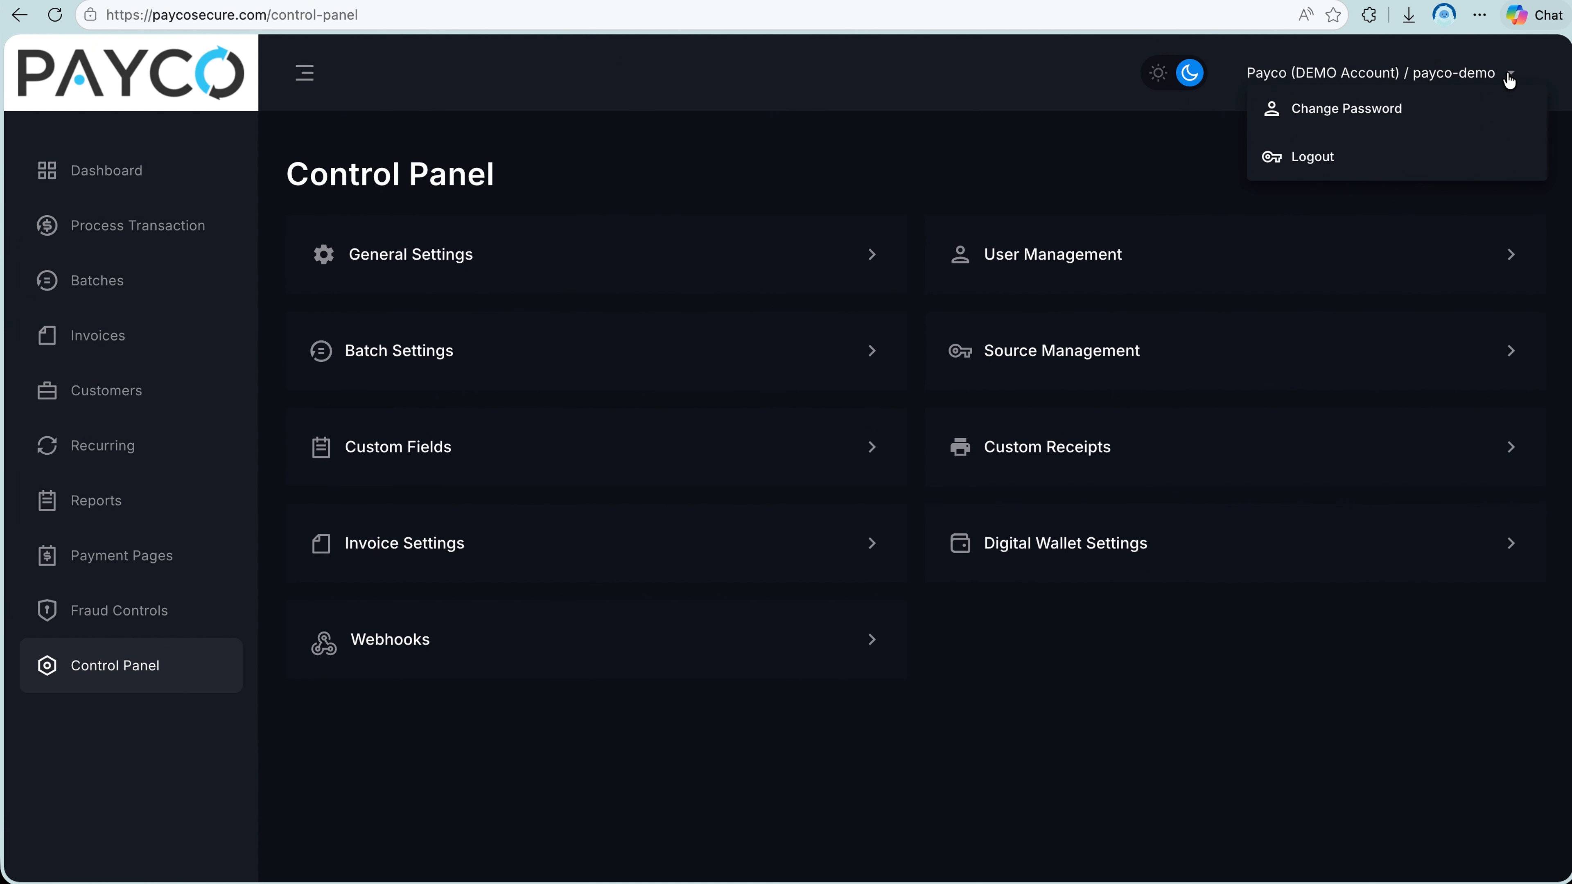